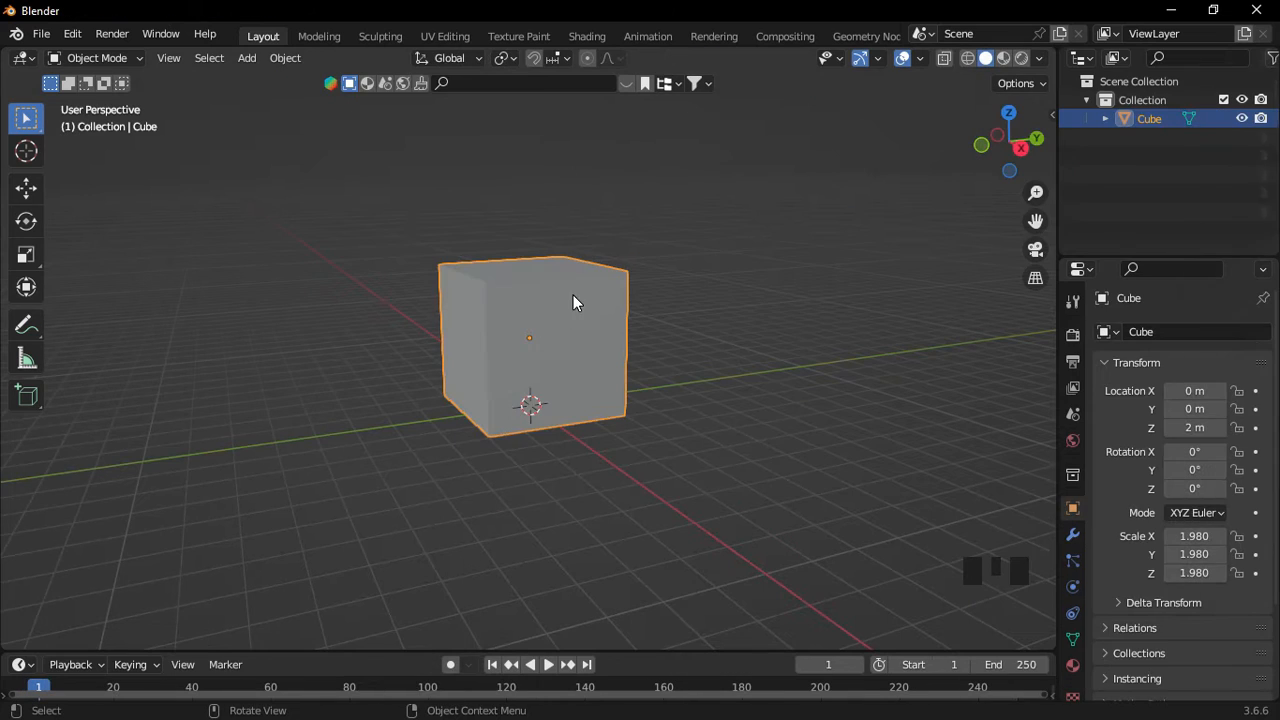
# Switch the 2 m-high cube, scaled to 1.98, into Edit Mode.
pyautogui.press('Tab')
# Delete the cube's top and front faces to open it up.
pyautogui.click(706, 294)
pyautogui.moveTo(560, 380); pyautogui.dragTo(540, 330, button='middle')
pyautogui.keyDown('shift'); pyautogui.moveTo(540, 330); pyautogui.dragTo(527, 302, button='middle'); pyautogui.keyUp('shift')
pyautogui.keyDown('shift'); pyautogui.click(514, 357); pyautogui.keyUp('shift')
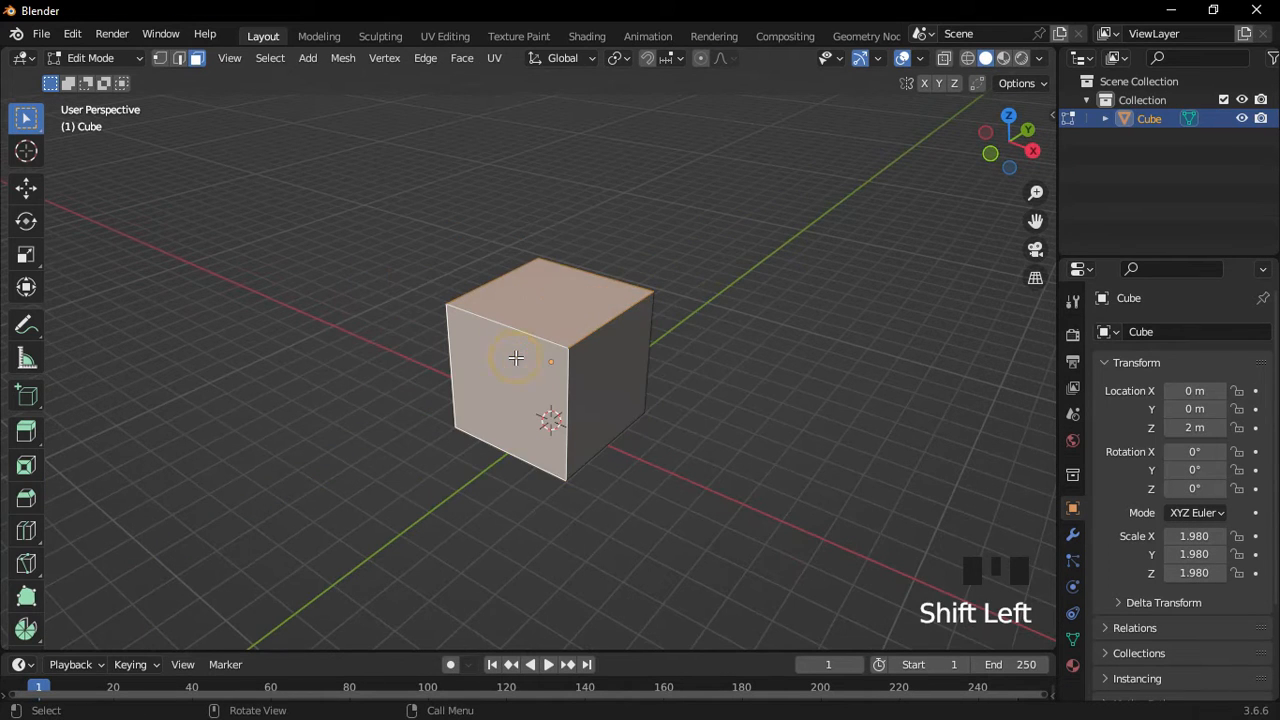
pyautogui.press('x')
pyautogui.click(622, 292)
pyautogui.moveTo(624, 299); pyautogui.dragTo(574, 397, button='middle')
pyautogui.scroll(2, 605, 393)
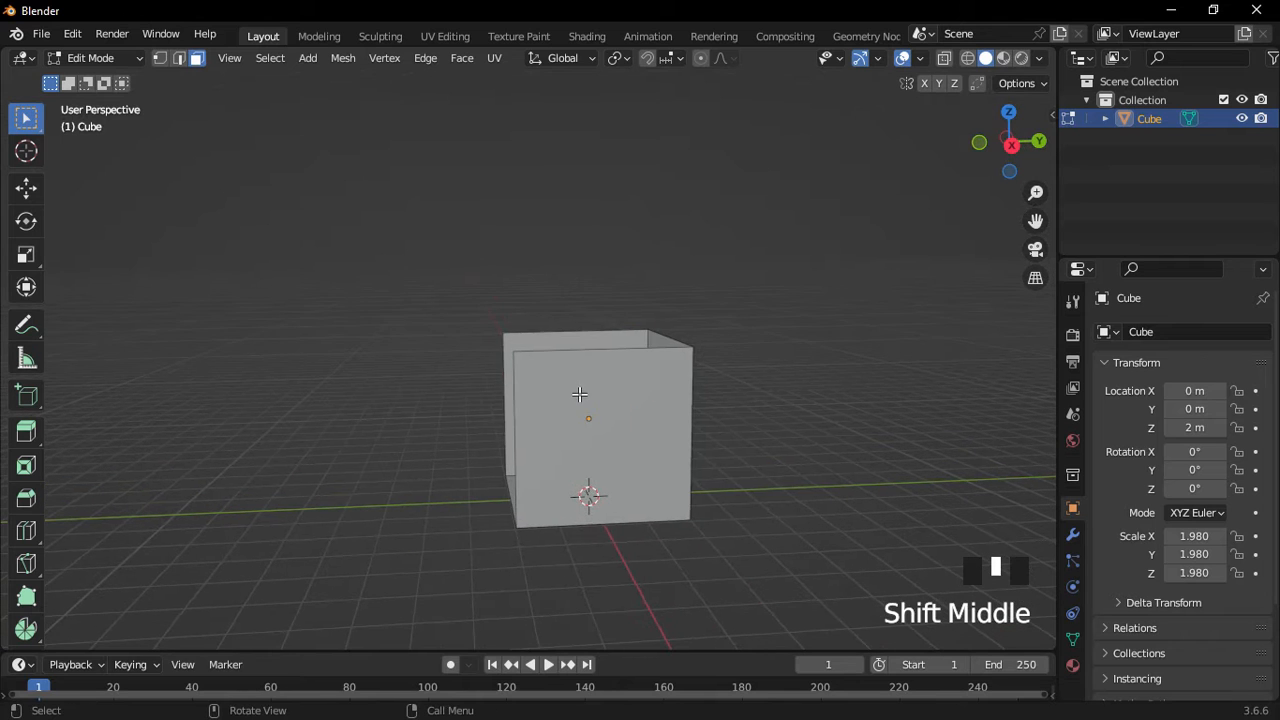
# Subdivide all faces of the open cube.
pyautogui.press('a')
pyautogui.rightClick(590, 387)
pyautogui.click(586, 359)
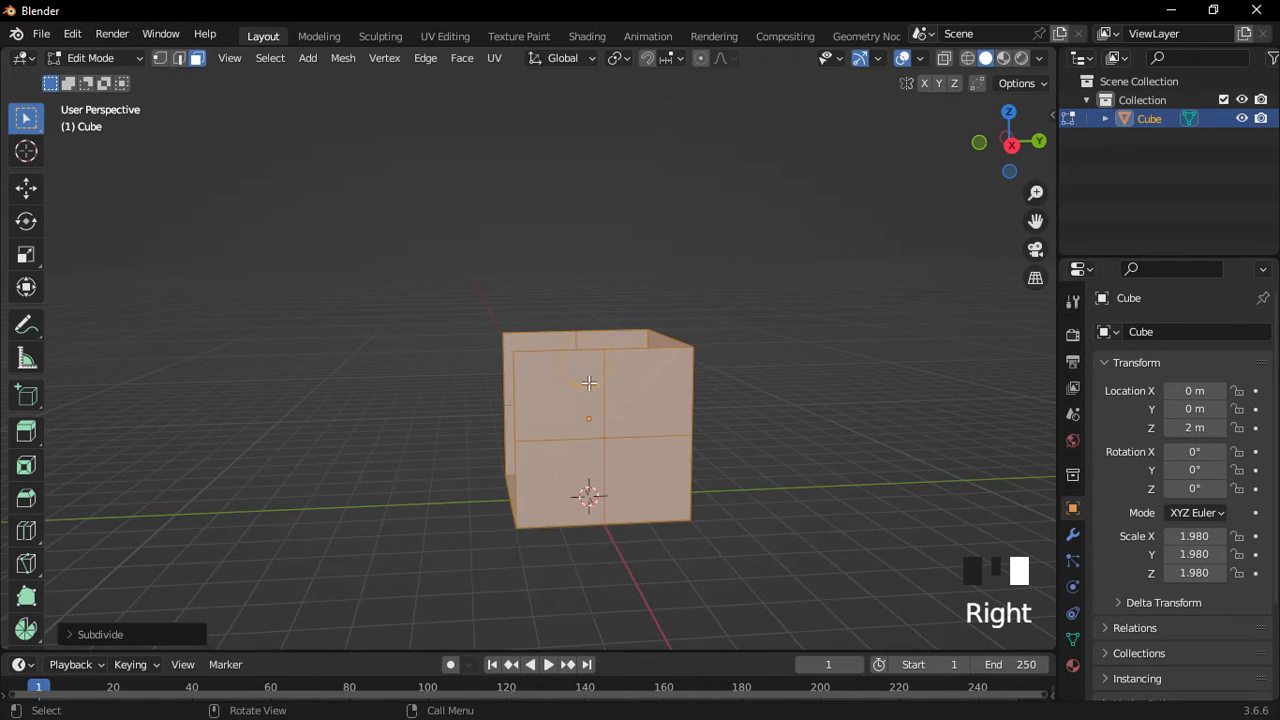
pyautogui.scroll(2, 589, 383)
pyautogui.keyDown('shift'); pyautogui.moveTo(573, 387); pyautogui.dragTo(565, 378, button='middle'); pyautogui.keyUp('shift')
# Lower the upper-left front face along Z to form the low seat.
pyautogui.click(565, 378)
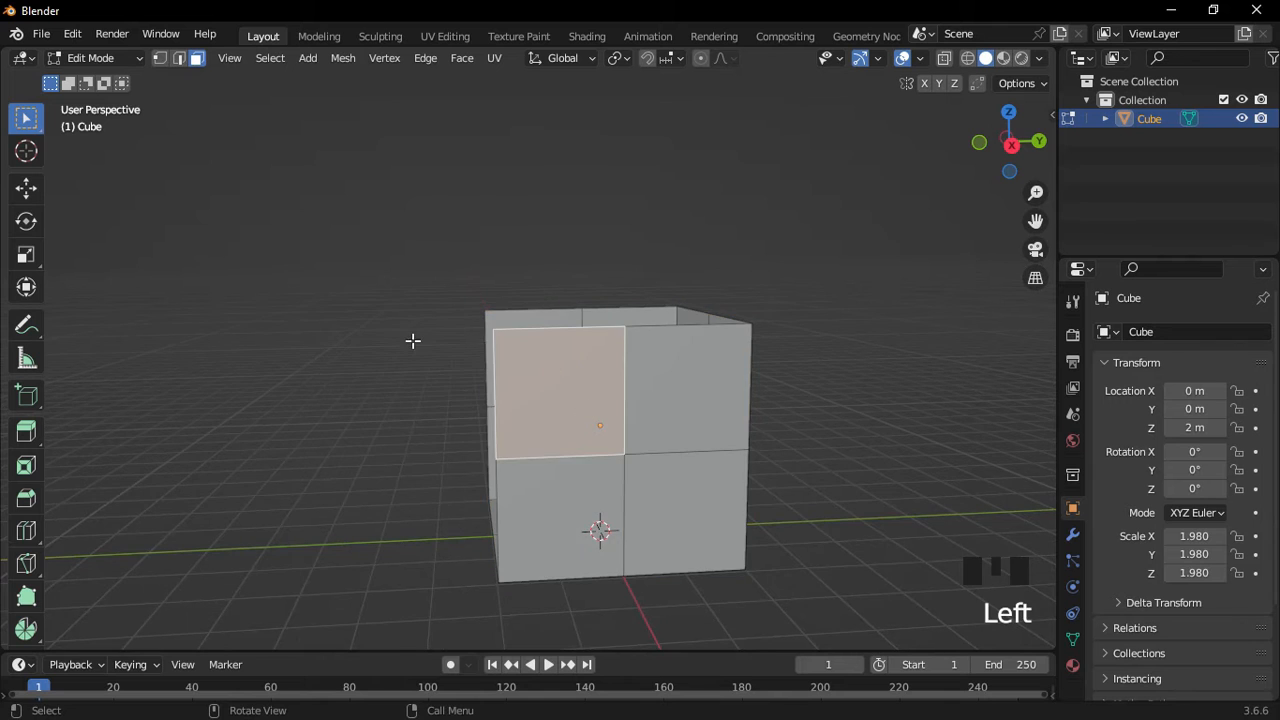
pyautogui.moveTo(411, 340); pyautogui.dragTo(586, 380, button='middle')
pyautogui.press('g')
pyautogui.press('z')
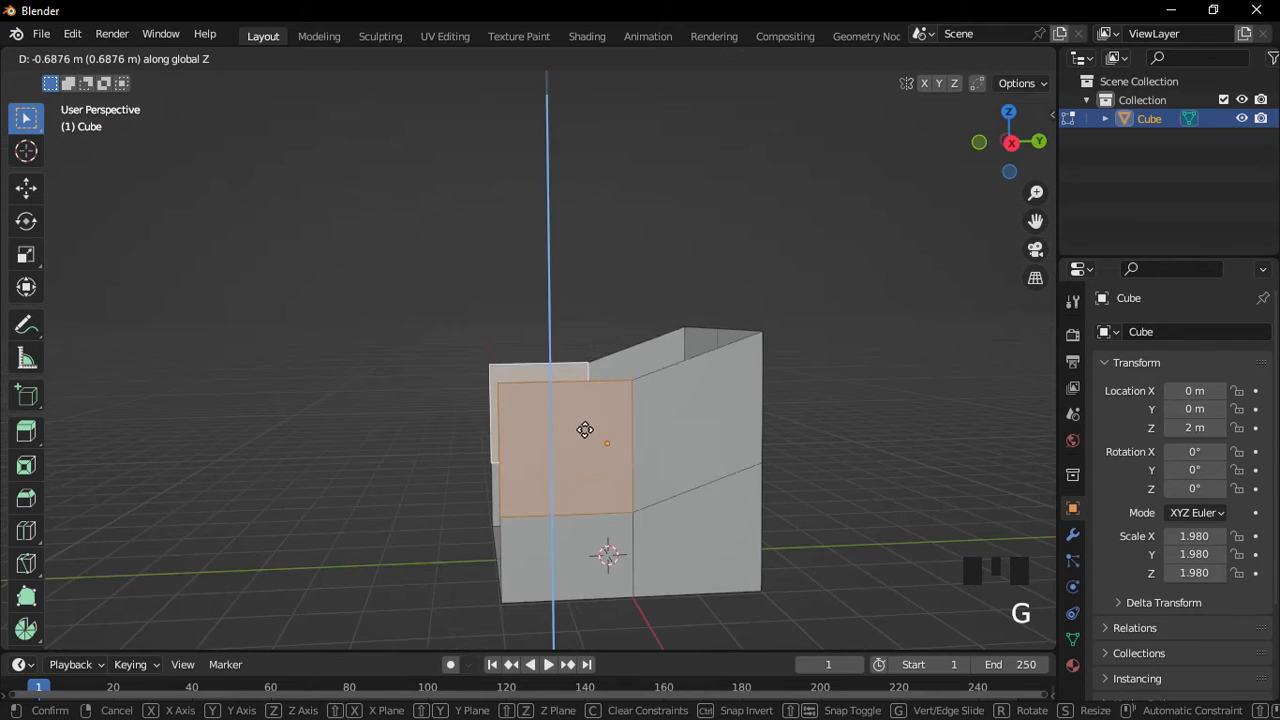
pyautogui.click(586, 443)
pyautogui.moveTo(586, 443); pyautogui.dragTo(560, 491, button='middle')
# Slide the top back edges backward along Y, then return to Object Mode.
pyautogui.press('Tab')
pyautogui.click(536, 431)
pyautogui.keyDown('shift'); pyautogui.click(491, 349); pyautogui.keyUp('shift')
pyautogui.press('g')
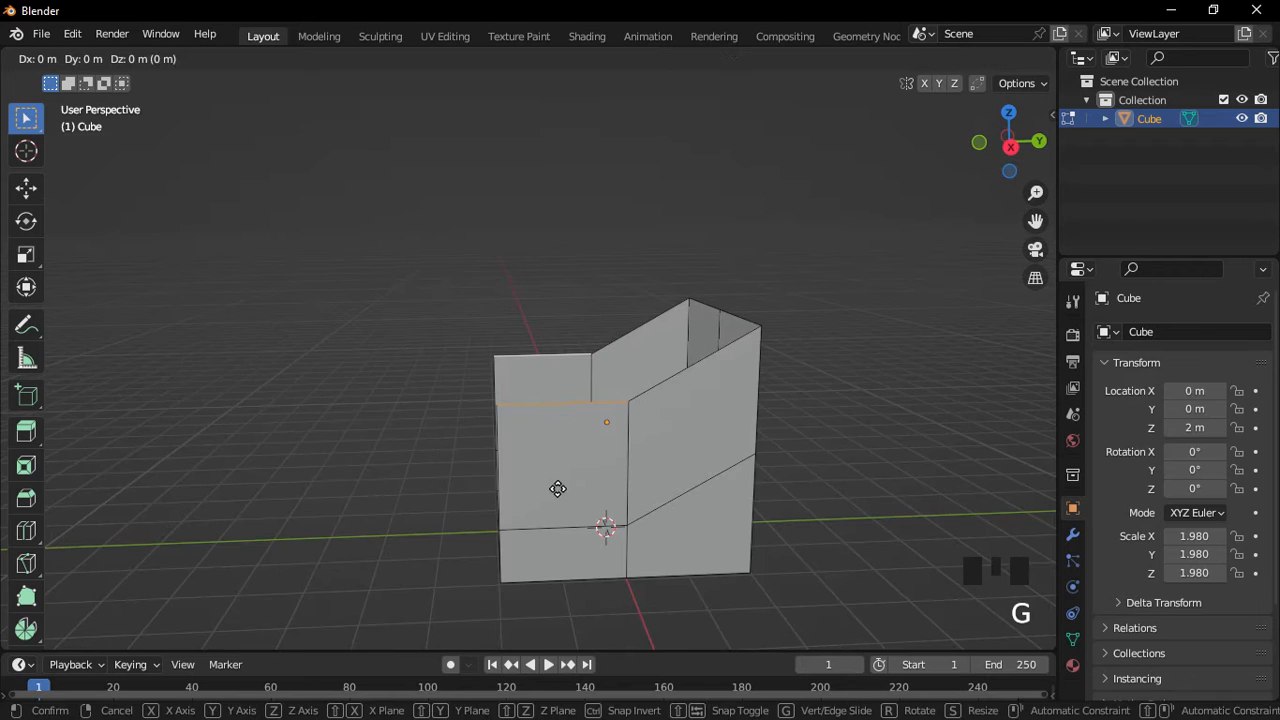
pyautogui.press('y')
pyautogui.click(614, 503)
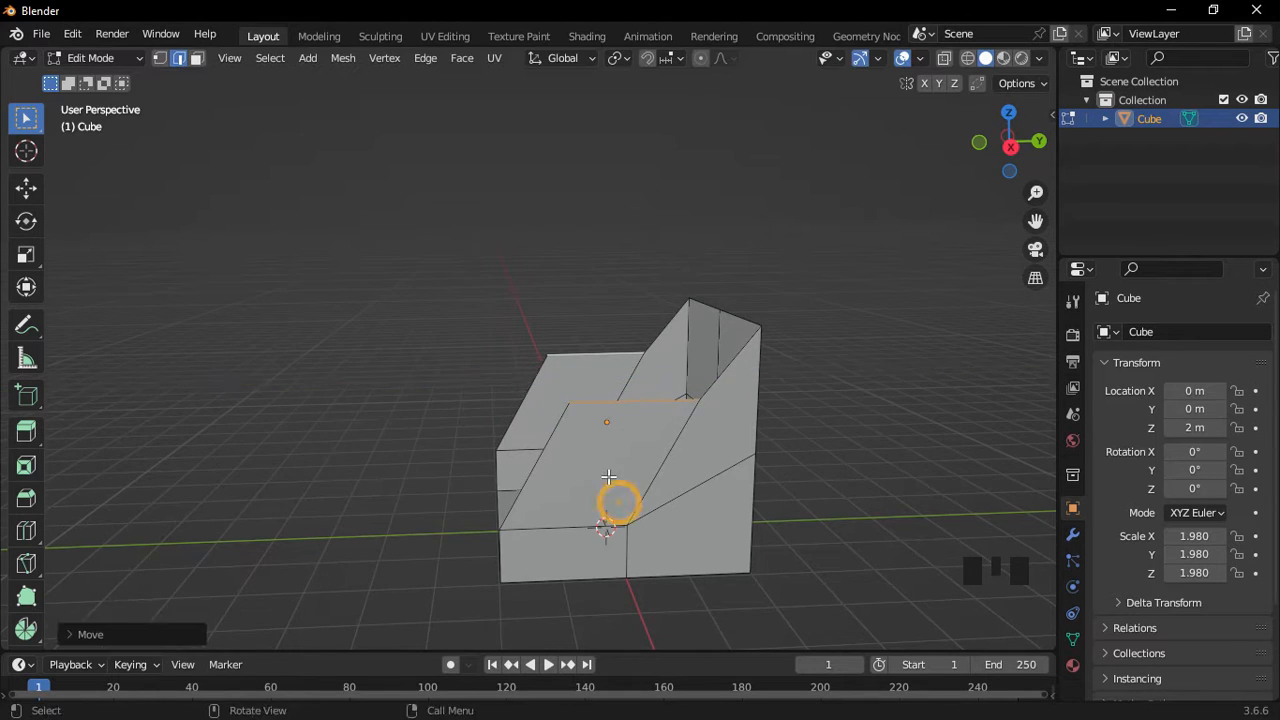
pyautogui.moveTo(614, 503); pyautogui.dragTo(700, 508, button='middle')
pyautogui.press('Tab')
pyautogui.click(641, 407)
# Add a Subdivision Surface modifier at viewport level 2.
pyautogui.keyDown('shift'); pyautogui.moveTo(579, 430); pyautogui.dragTo(993, 490, button='middle'); pyautogui.keyUp('shift')
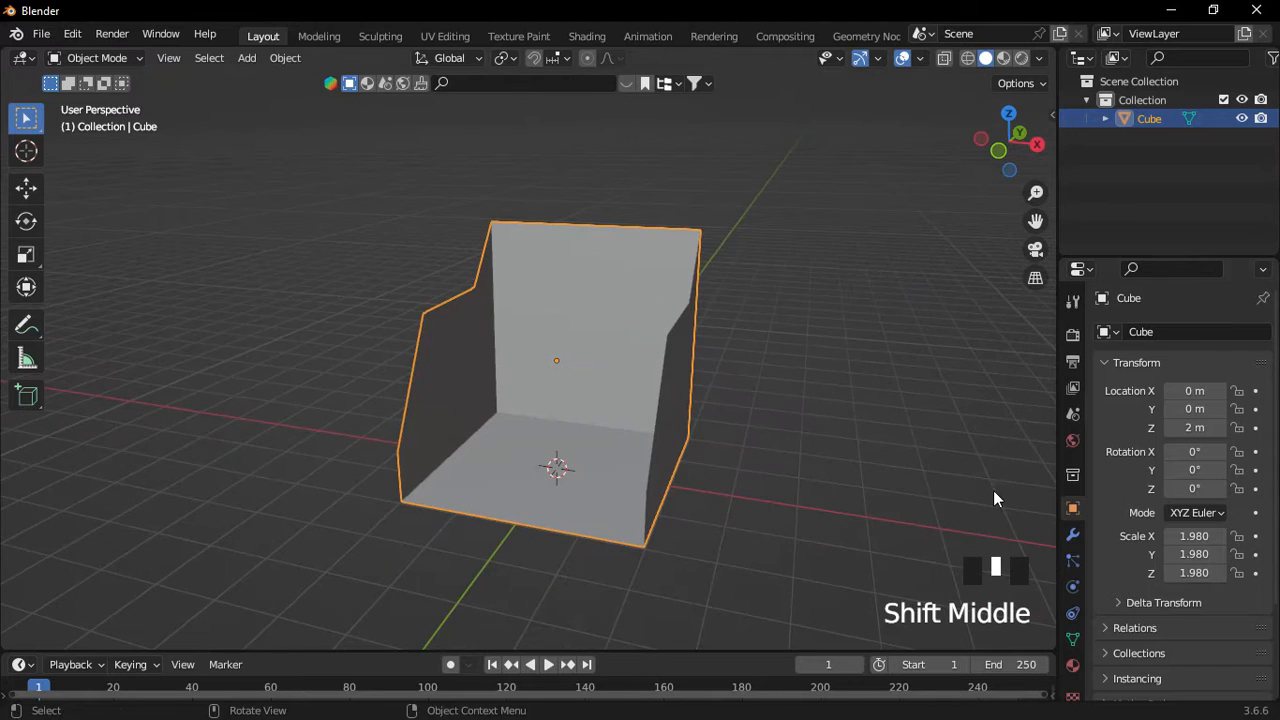
pyautogui.click(1073, 534)
pyautogui.click(1183, 331)
pyautogui.click(930, 672)
pyautogui.scroll(2, 706, 424)
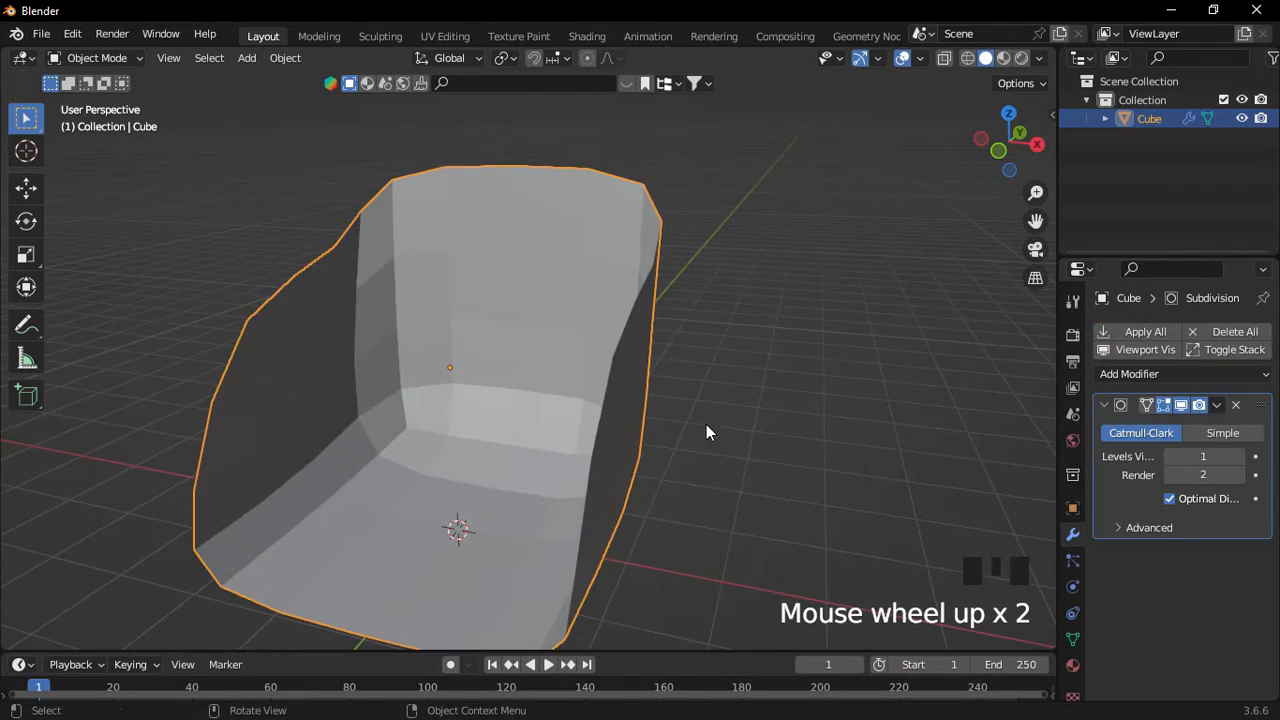
pyautogui.moveTo(706, 424); pyautogui.dragTo(1068, 485, button='middle')
pyautogui.click(1241, 456)
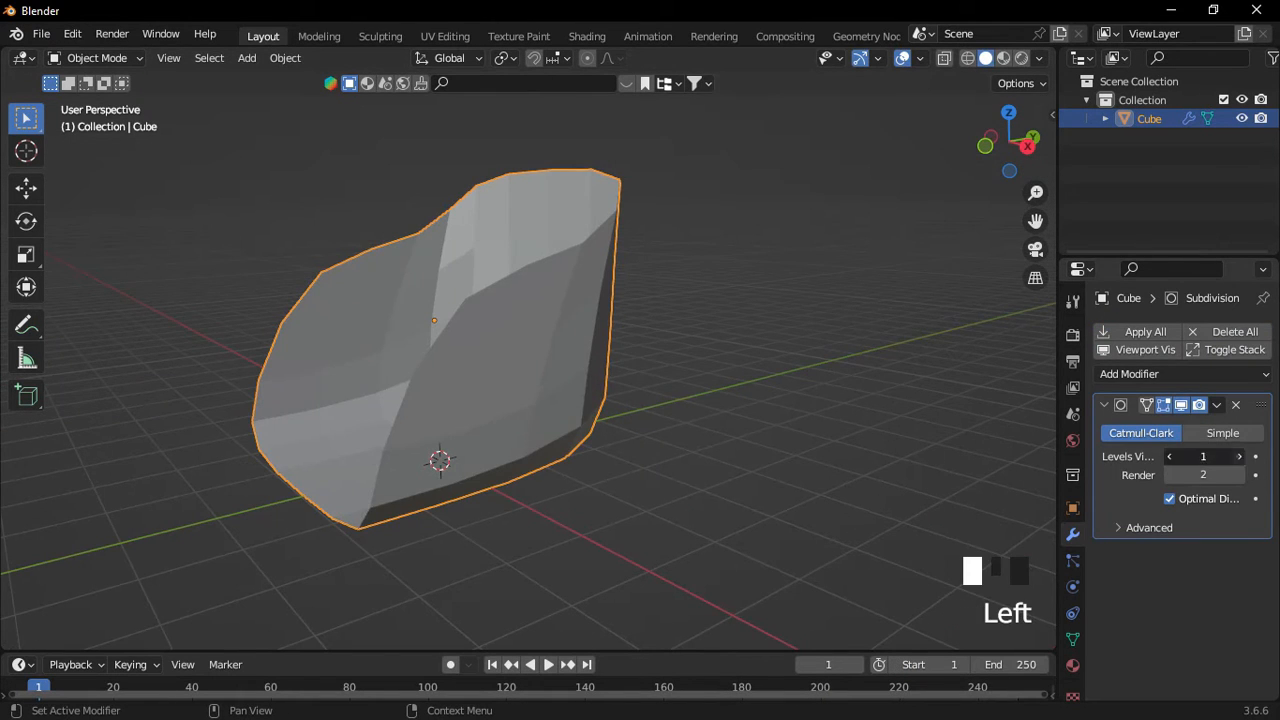
# Add a Solidify modifier and enter 0.3 as the shell thickness.
pyautogui.click(1140, 374)
pyautogui.click(893, 249)
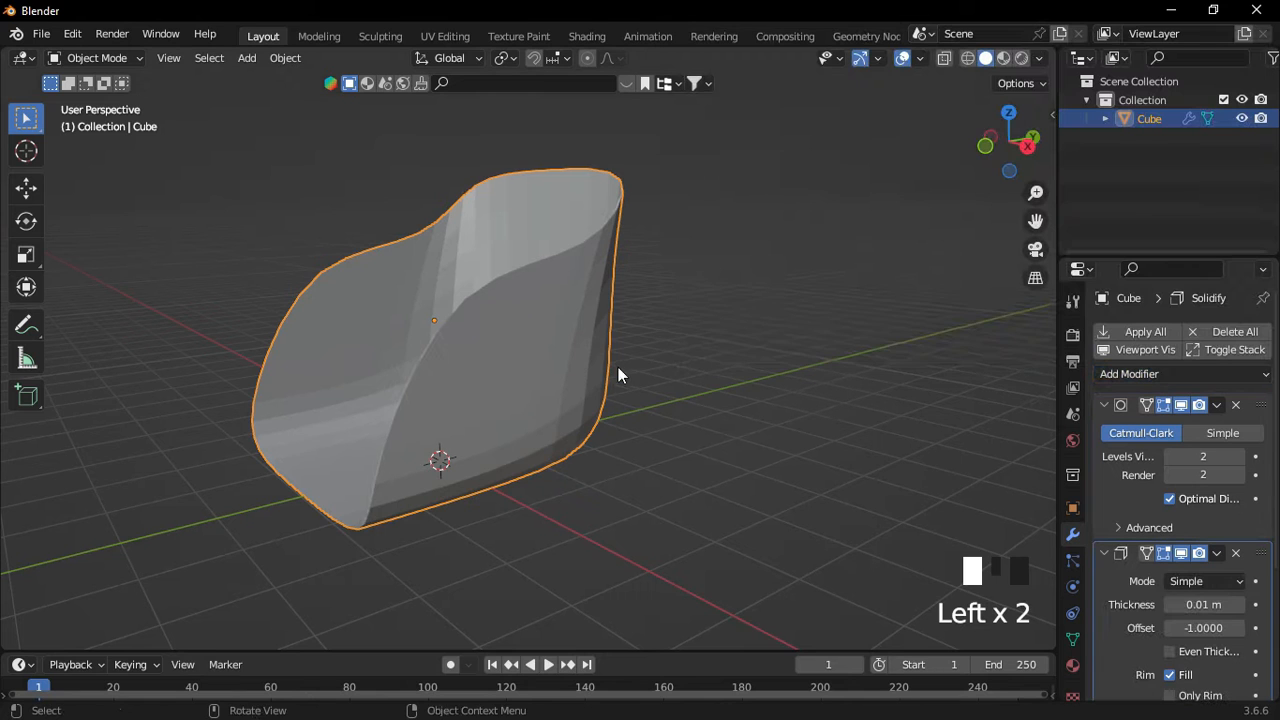
pyautogui.moveTo(617, 370); pyautogui.dragTo(728, 370, button='middle')
pyautogui.click(1212, 604)
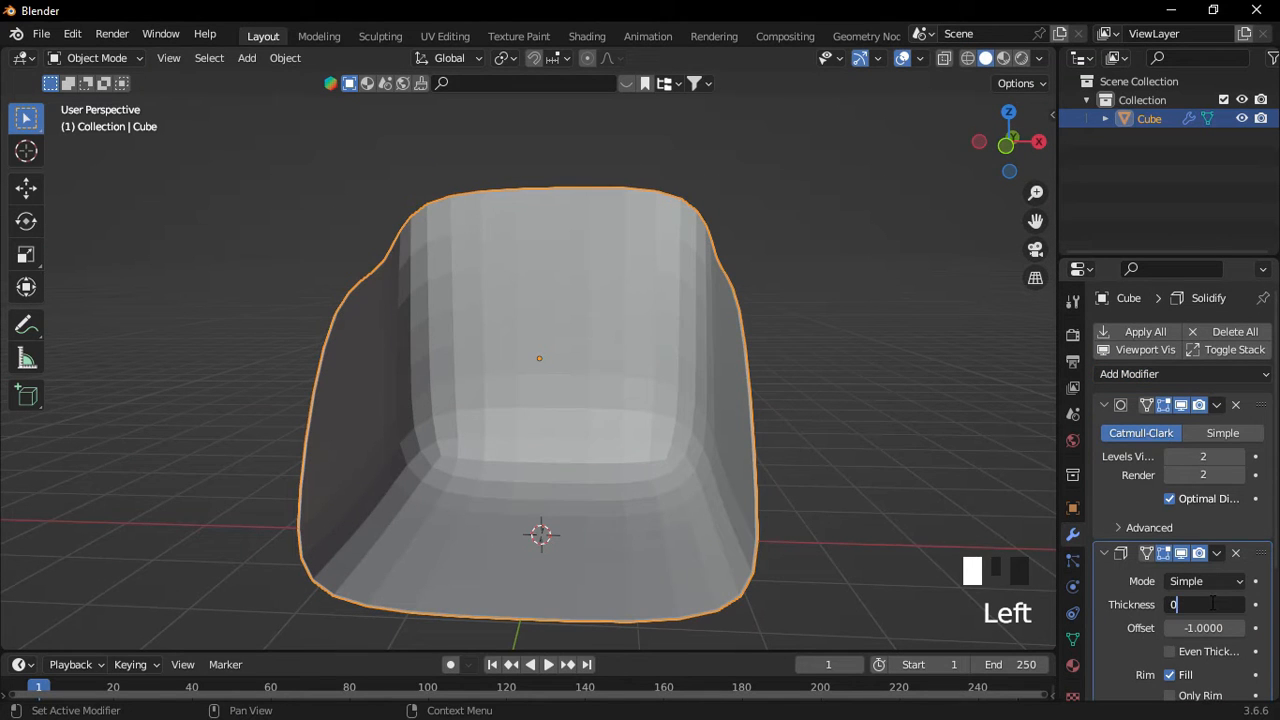
pyautogui.write('0.3')
pyautogui.press('Return')
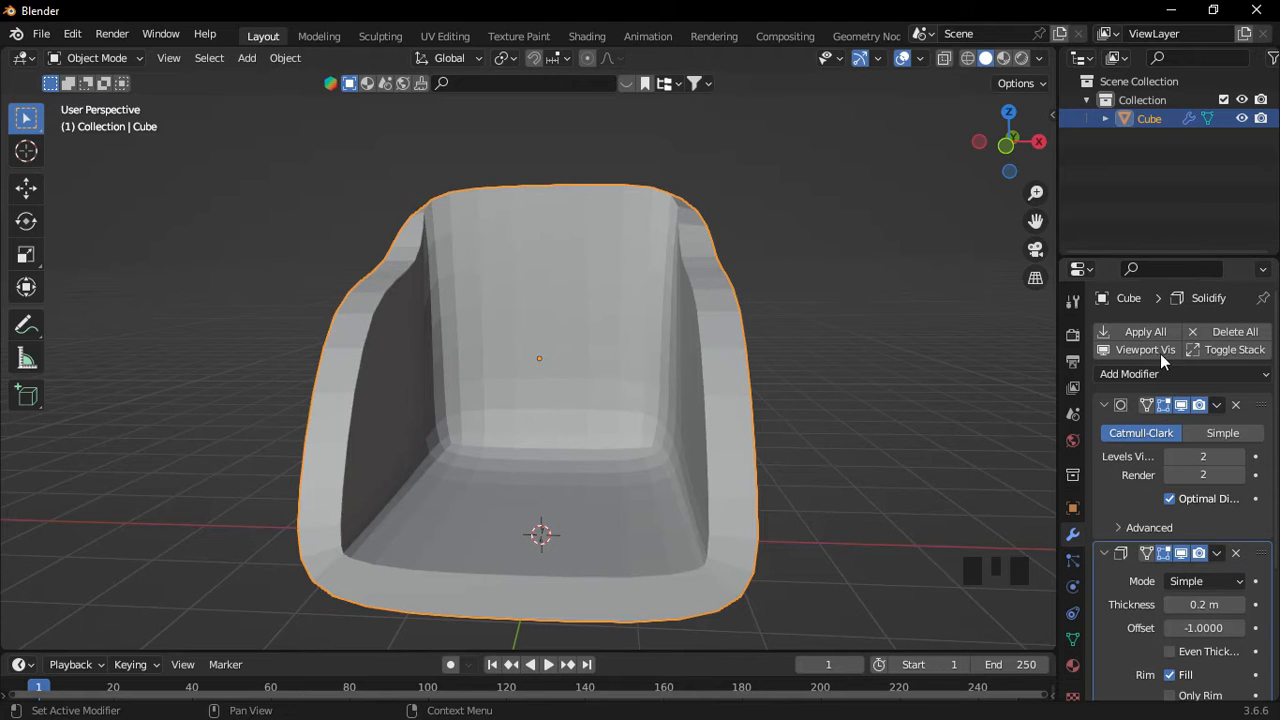
# Apply the Subdivision Surface and Solidify modifiers to the mesh.
pyautogui.click(1218, 405)
pyautogui.click(1213, 424)
pyautogui.click(1217, 405)
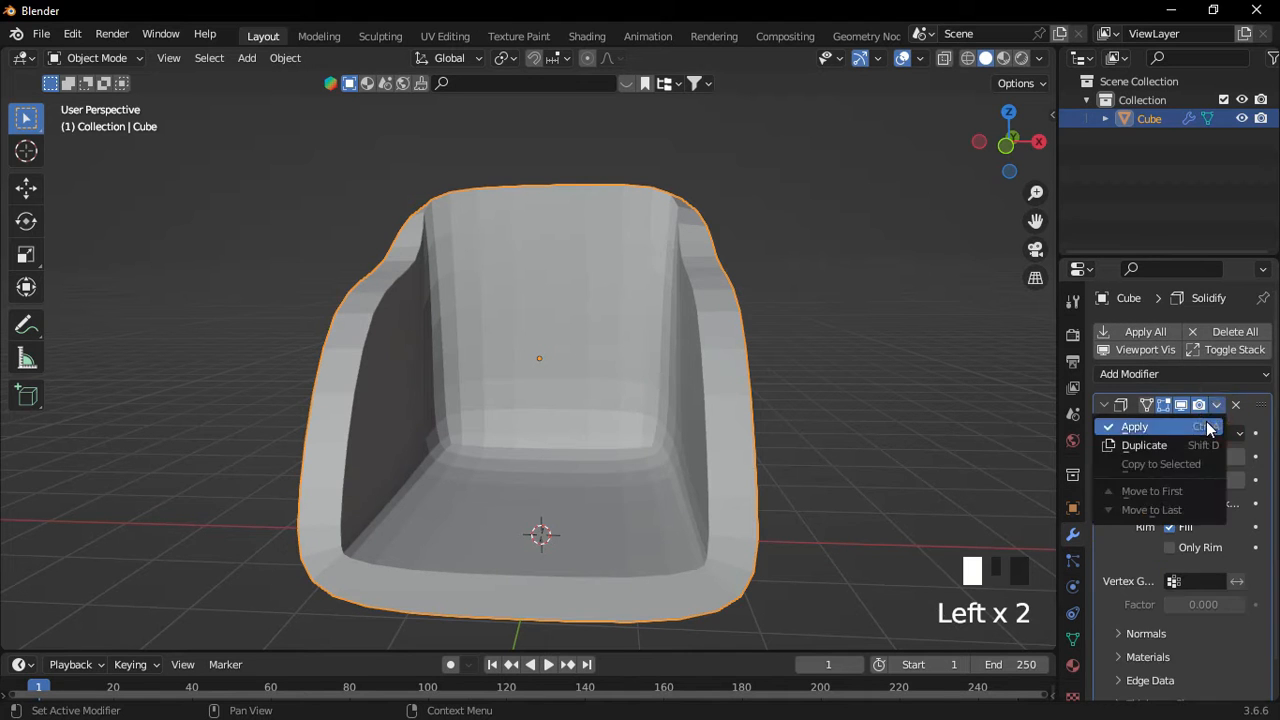
pyautogui.click(1209, 426)
pyautogui.moveTo(680, 247); pyautogui.dragTo(646, 383, button='middle')
# Switch to edge selection and loop-cut a new edge loop along the rim.
pyautogui.press('Tab')
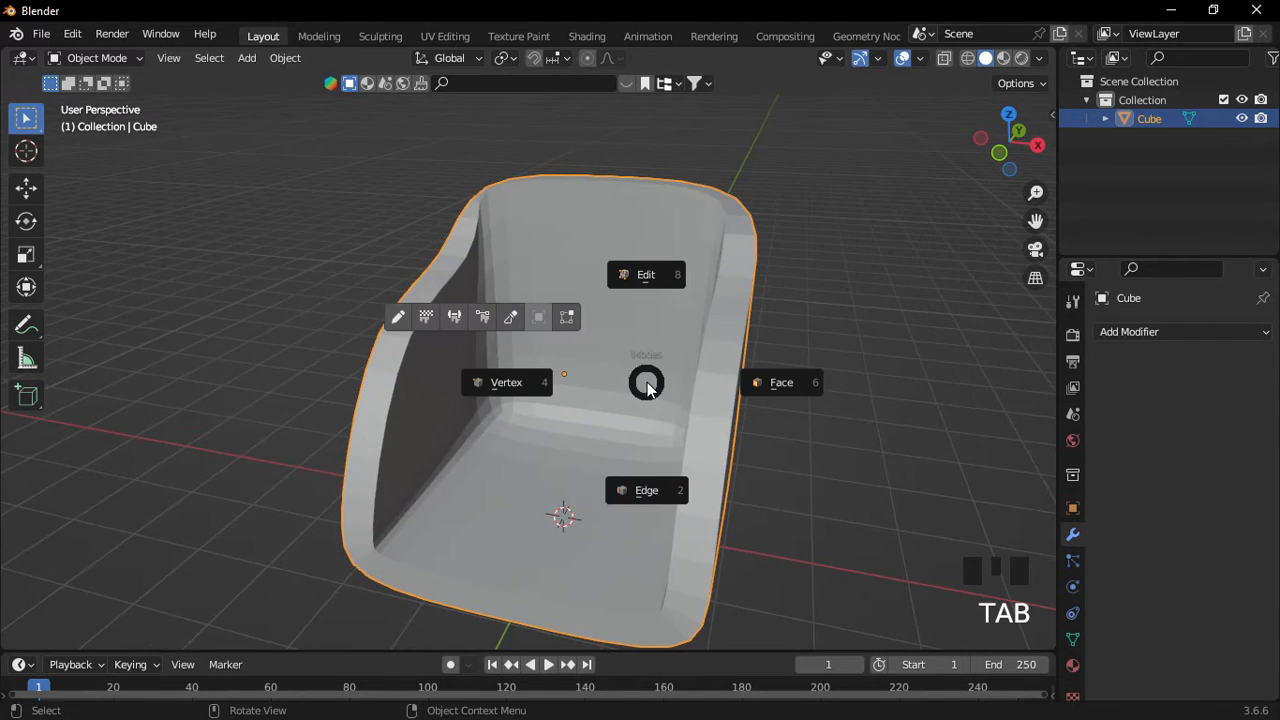
pyautogui.click(646, 488)
pyautogui.moveTo(646, 486); pyautogui.dragTo(737, 458, button='middle')
pyautogui.hotkey('ctrl', 'r')
pyautogui.click(737, 457)
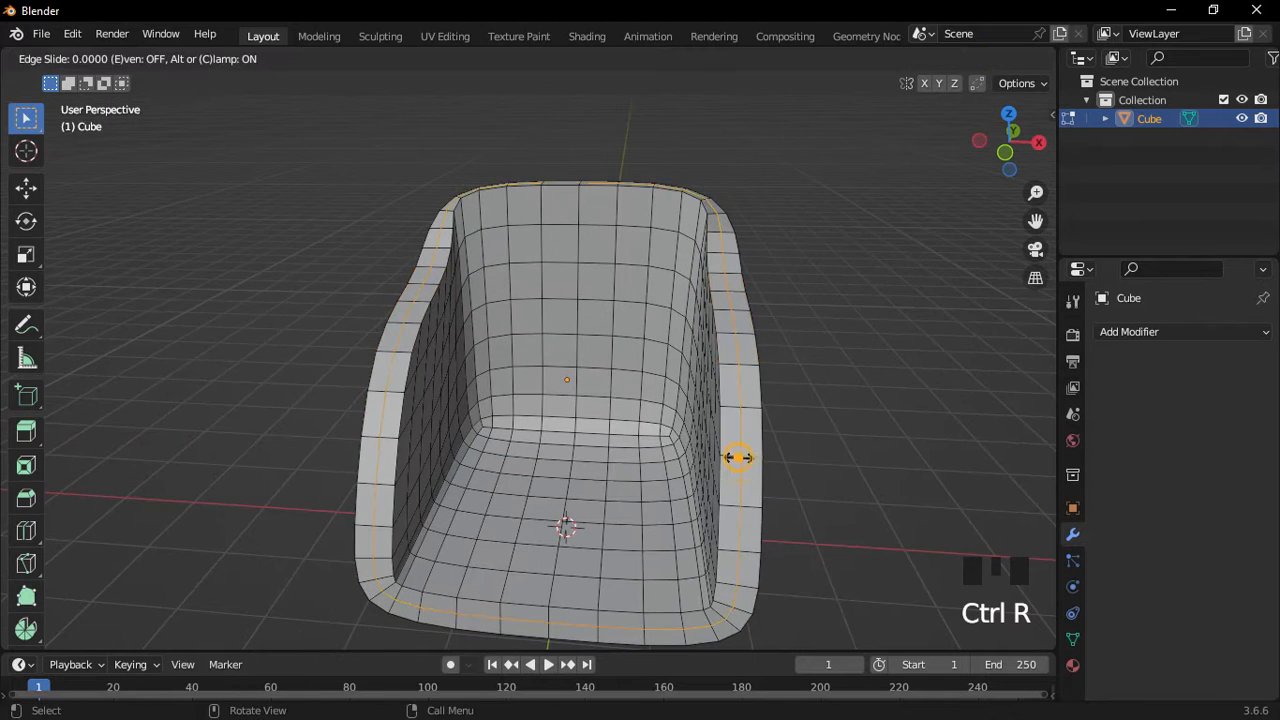
pyautogui.click(740, 457)
# Fatten the rim loop outward with Alt+S, redoing it once to thicken the rim.
pyautogui.hotkey('alt', 's')
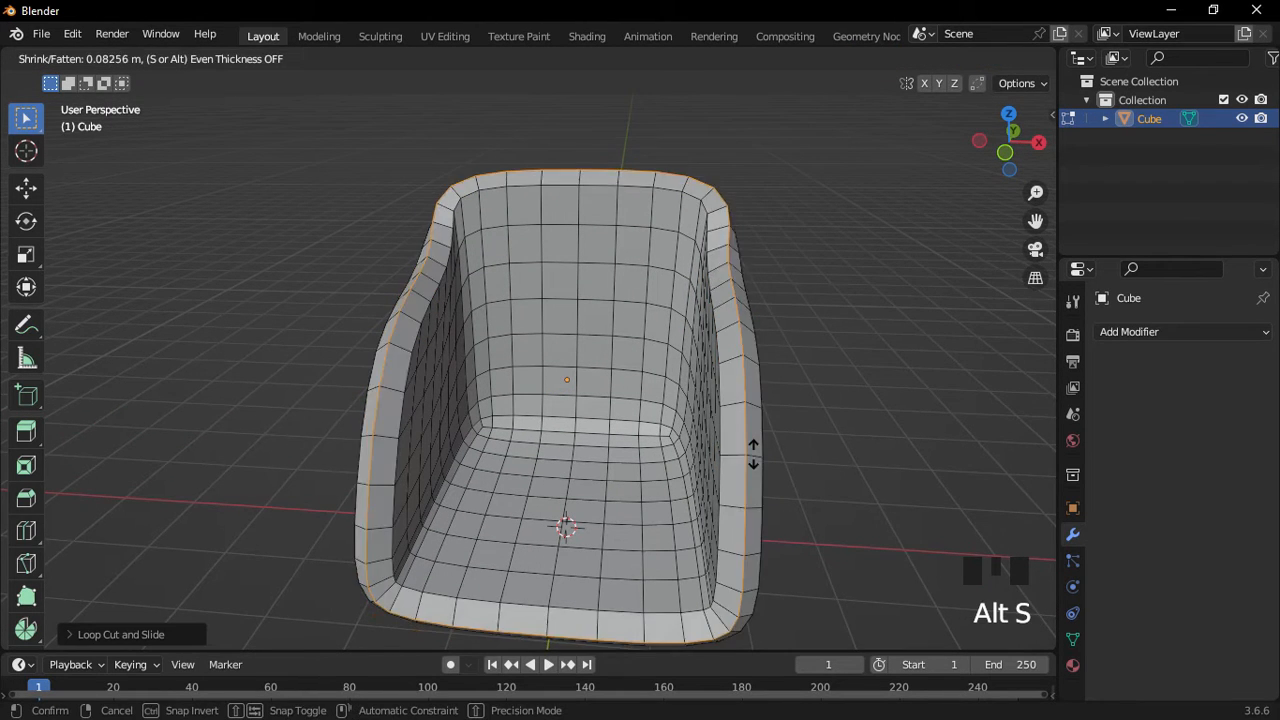
pyautogui.click(754, 451)
pyautogui.moveTo(806, 446); pyautogui.dragTo(709, 400, button='middle')
pyautogui.hotkey('ctrl', 'z')
pyautogui.hotkey('alt', 's')
pyautogui.click(766, 434)
pyautogui.click(487, 275)
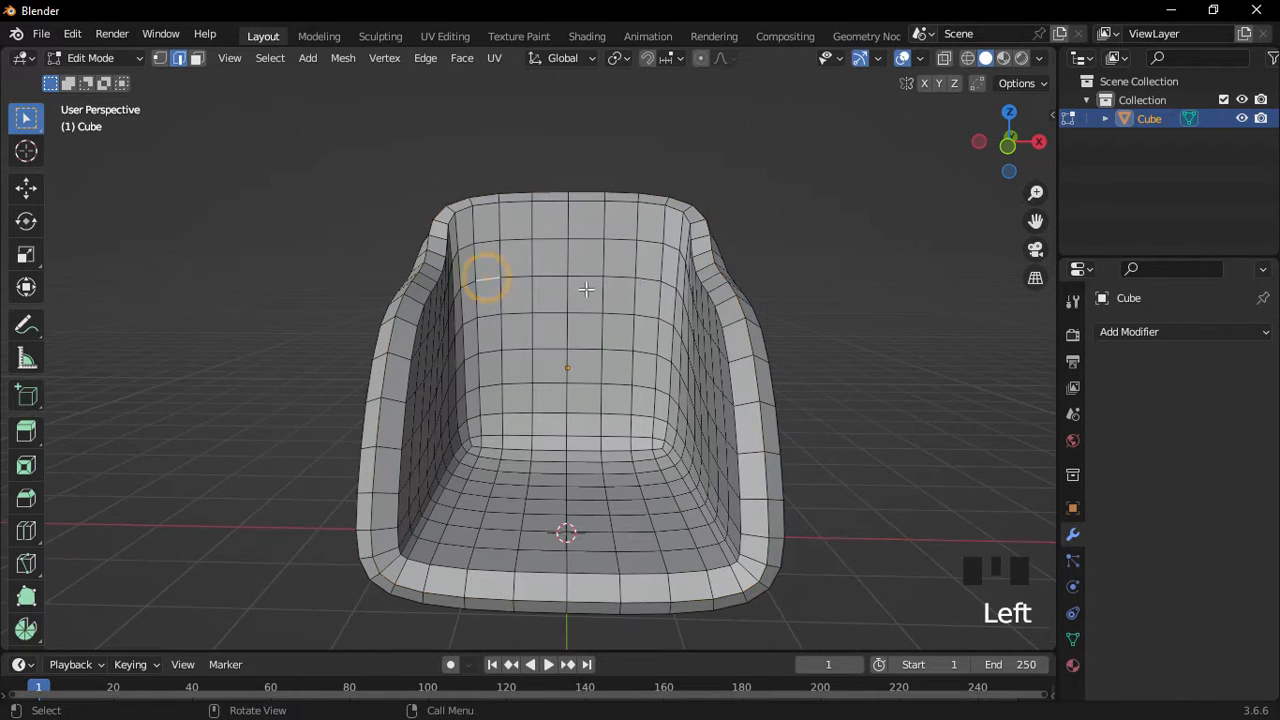
# Select the horizontal edge rows across the upper and middle chair back.
pyautogui.keyDown('ctrl'); pyautogui.keyDown('shift'); pyautogui.click(647, 282); pyautogui.keyUp('shift'); pyautogui.keyUp('ctrl')
pyautogui.scroll(2, 618, 410)
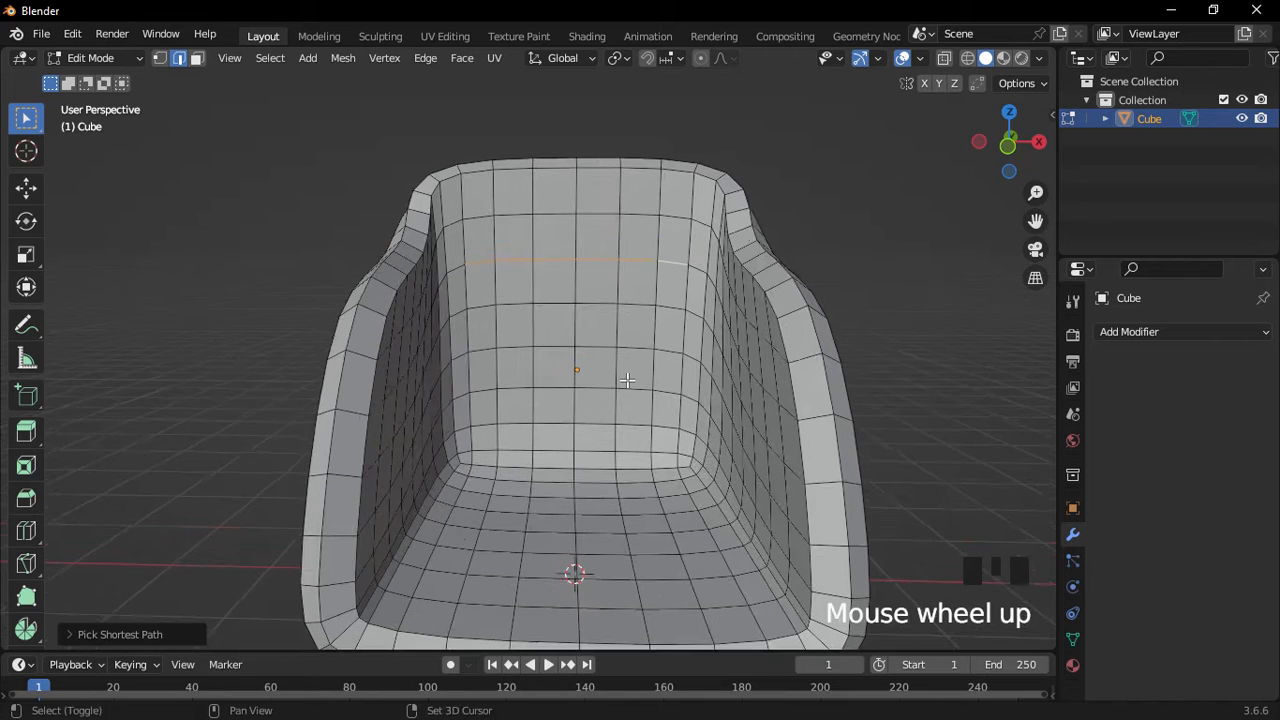
pyautogui.keyDown('shift'); pyautogui.moveTo(618, 410); pyautogui.dragTo(510, 344, button='middle'); pyautogui.keyUp('shift')
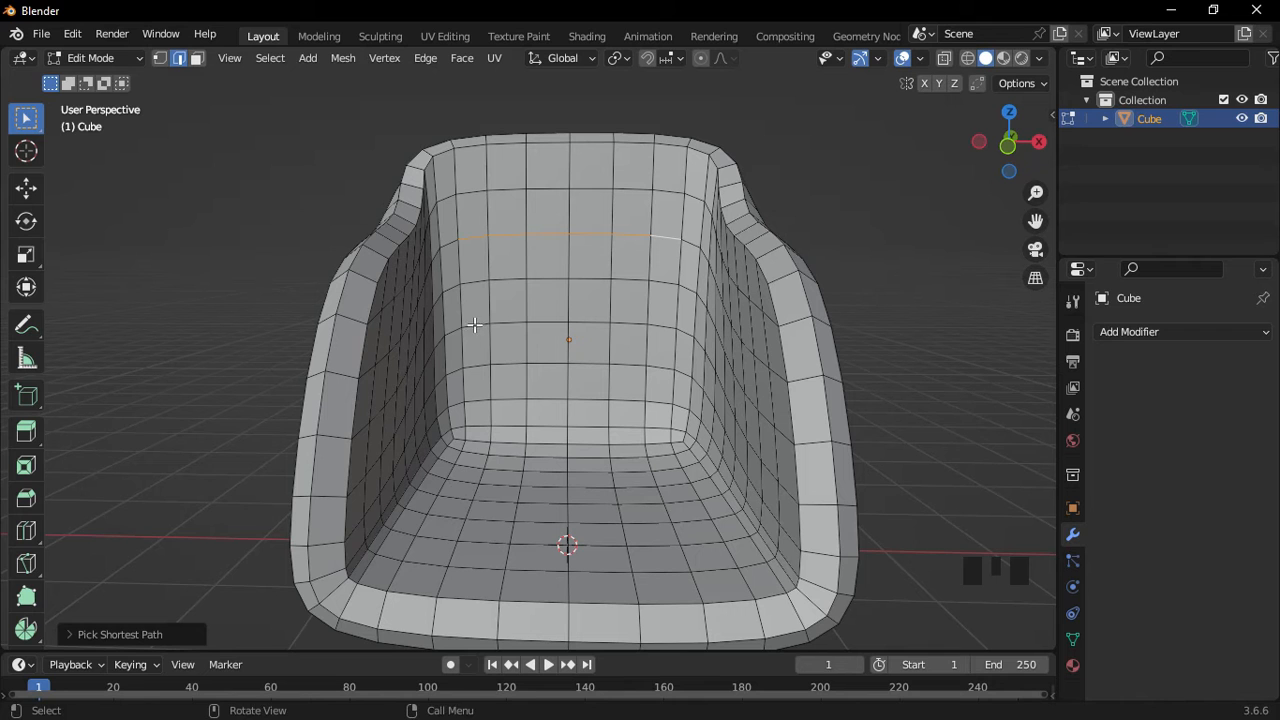
pyautogui.click(474, 324)
pyautogui.hotkey('ctrl', 'z')
pyautogui.keyDown('shift'); pyautogui.click(474, 324); pyautogui.keyUp('shift')
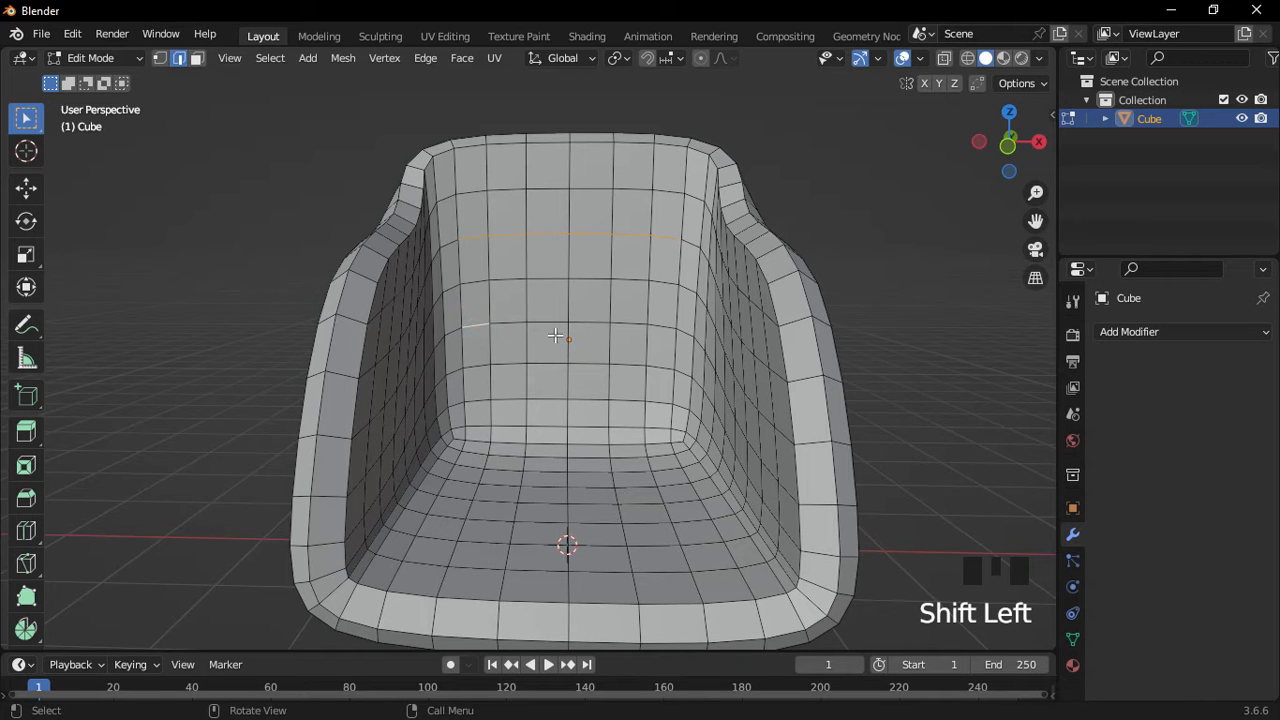
pyautogui.keyDown('ctrl'); pyautogui.keyDown('shift'); pyautogui.click(661, 326); pyautogui.keyUp('shift'); pyautogui.keyUp('ctrl')
pyautogui.moveTo(661, 326); pyautogui.dragTo(519, 375, button='middle')
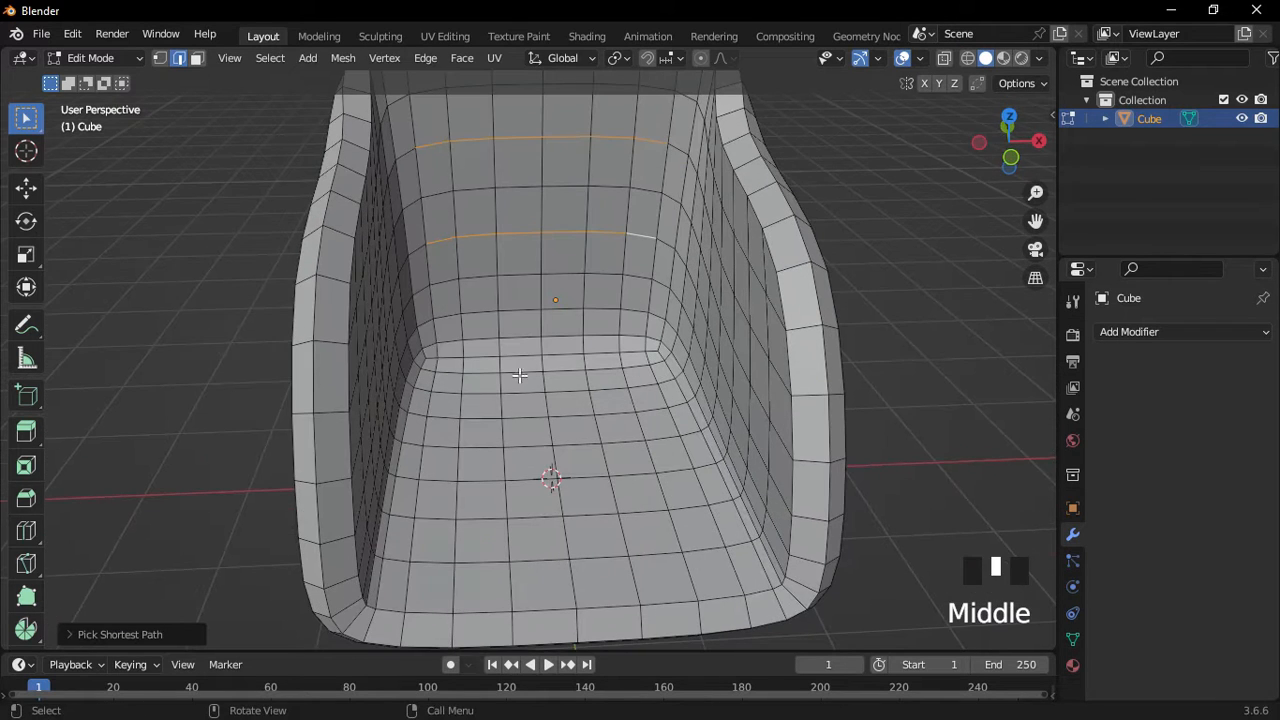
# Add the edge row at the base of the back and the seat rows to the selection.
pyautogui.keyDown('shift'); pyautogui.click(447, 357); pyautogui.keyUp('shift')
pyautogui.keyDown('ctrl'); pyautogui.keyDown('shift'); pyautogui.click(634, 353); pyautogui.keyUp('shift'); pyautogui.keyUp('ctrl')
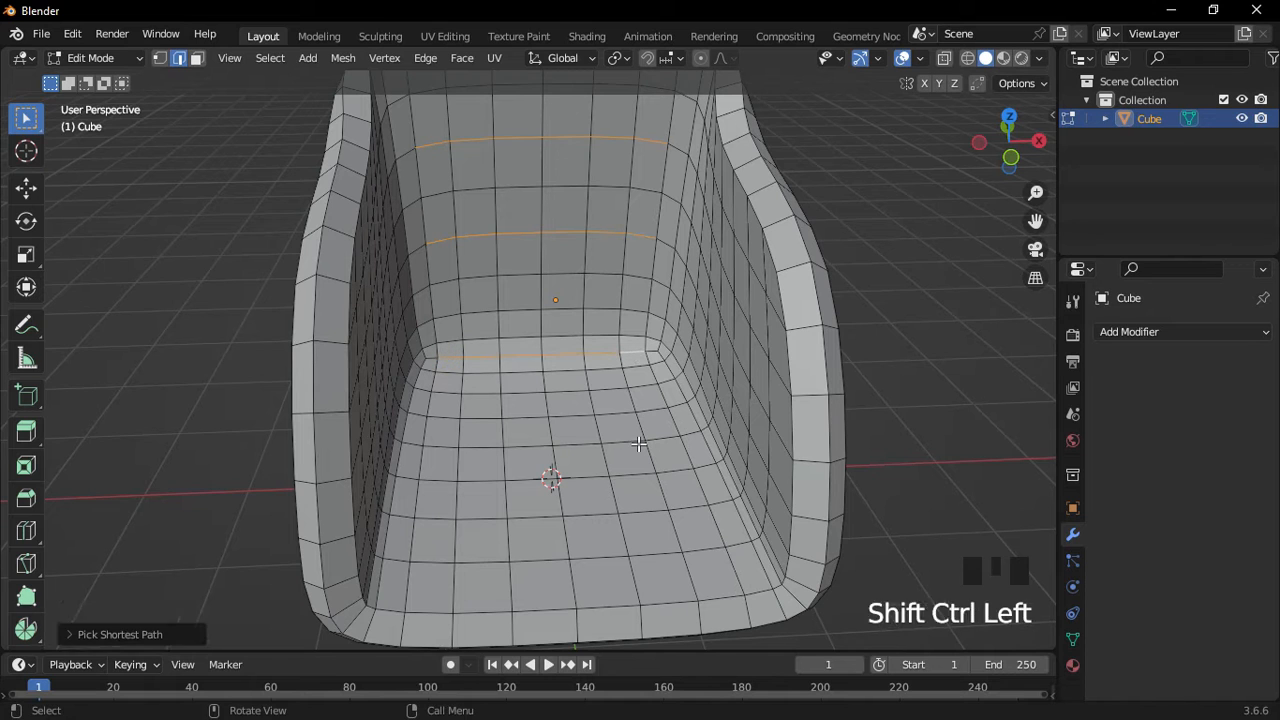
pyautogui.keyDown('shift'); pyautogui.click(436, 399); pyautogui.keyUp('shift')
pyautogui.keyDown('shift'); pyautogui.moveTo(643, 443); pyautogui.dragTo(613, 421, button='middle'); pyautogui.keyUp('shift')
pyautogui.keyDown('ctrl'); pyautogui.keyDown('shift'); pyautogui.click(648, 394); pyautogui.keyUp('shift'); pyautogui.keyUp('ctrl')
pyautogui.keyDown('shift'); pyautogui.click(427, 402); pyautogui.keyUp('shift')
pyautogui.keyDown('ctrl'); pyautogui.keyDown('shift'); pyautogui.click(668, 393); pyautogui.keyUp('shift'); pyautogui.keyUp('ctrl')
pyautogui.keyDown('shift'); pyautogui.click(698, 425); pyautogui.keyUp('shift')
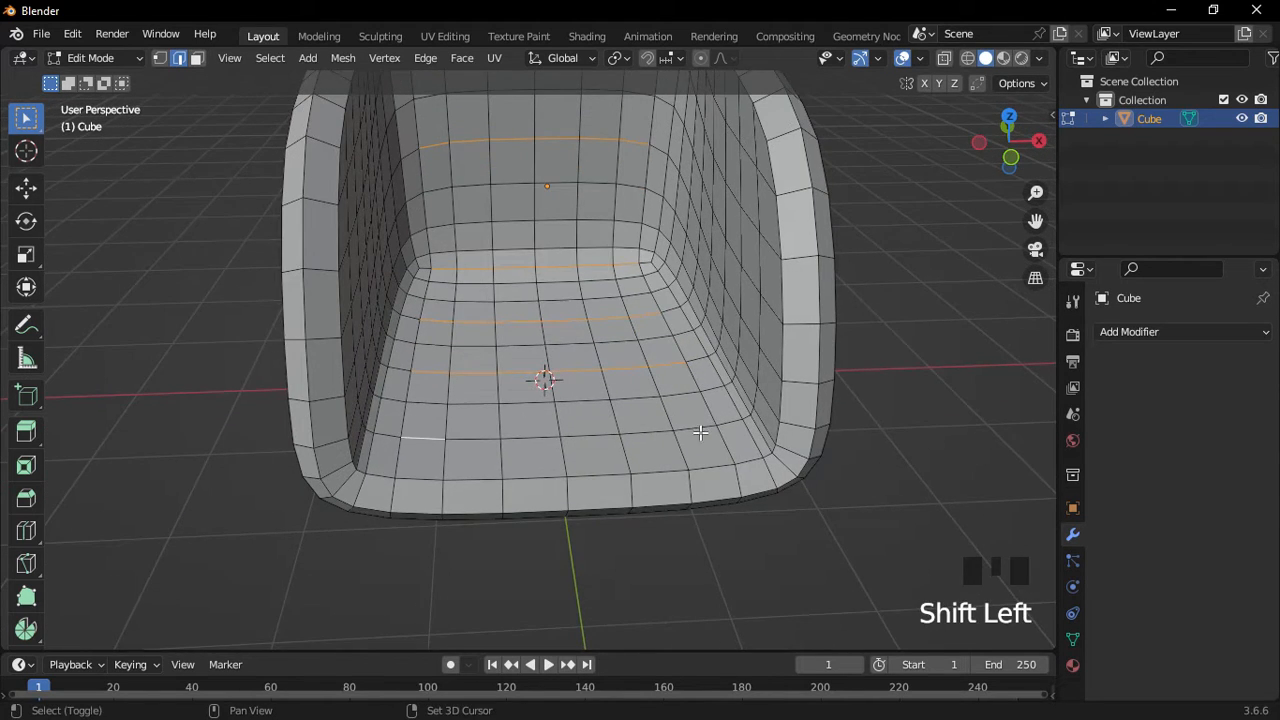
pyautogui.moveTo(698, 425); pyautogui.dragTo(620, 460, button='middle')
# Bevel the selected edge rows into narrow 0.025 m grooves.
pyautogui.hotkey('ctrl', 'b')
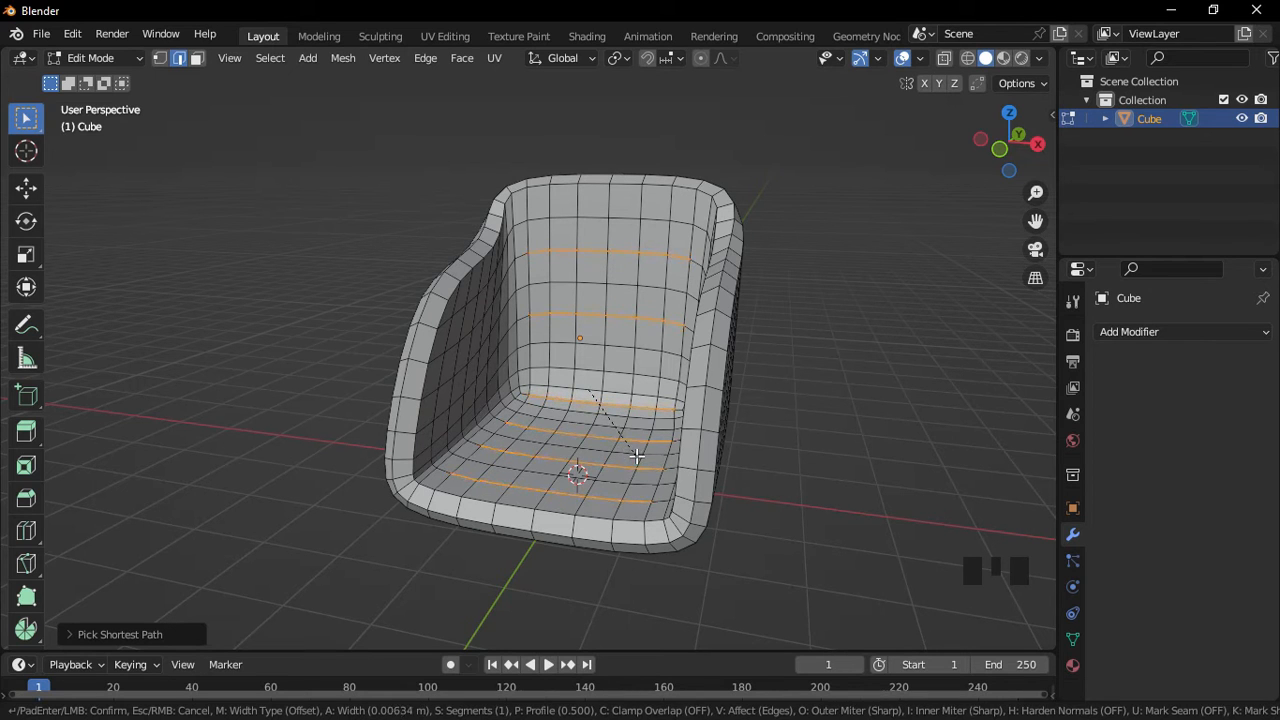
pyautogui.click(636, 460)
pyautogui.click(126, 634)
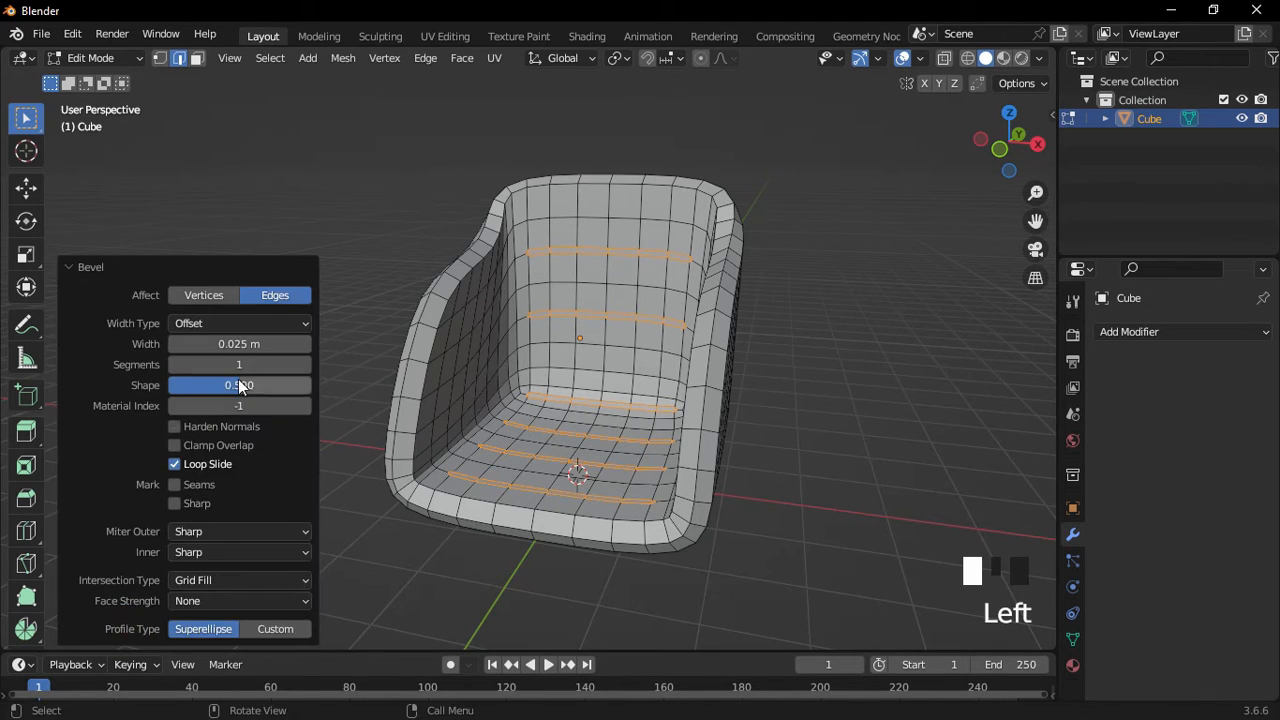
pyautogui.click(243, 363)
pyautogui.click(355, 455)
pyautogui.moveTo(355, 455); pyautogui.dragTo(344, 455, button='middle')
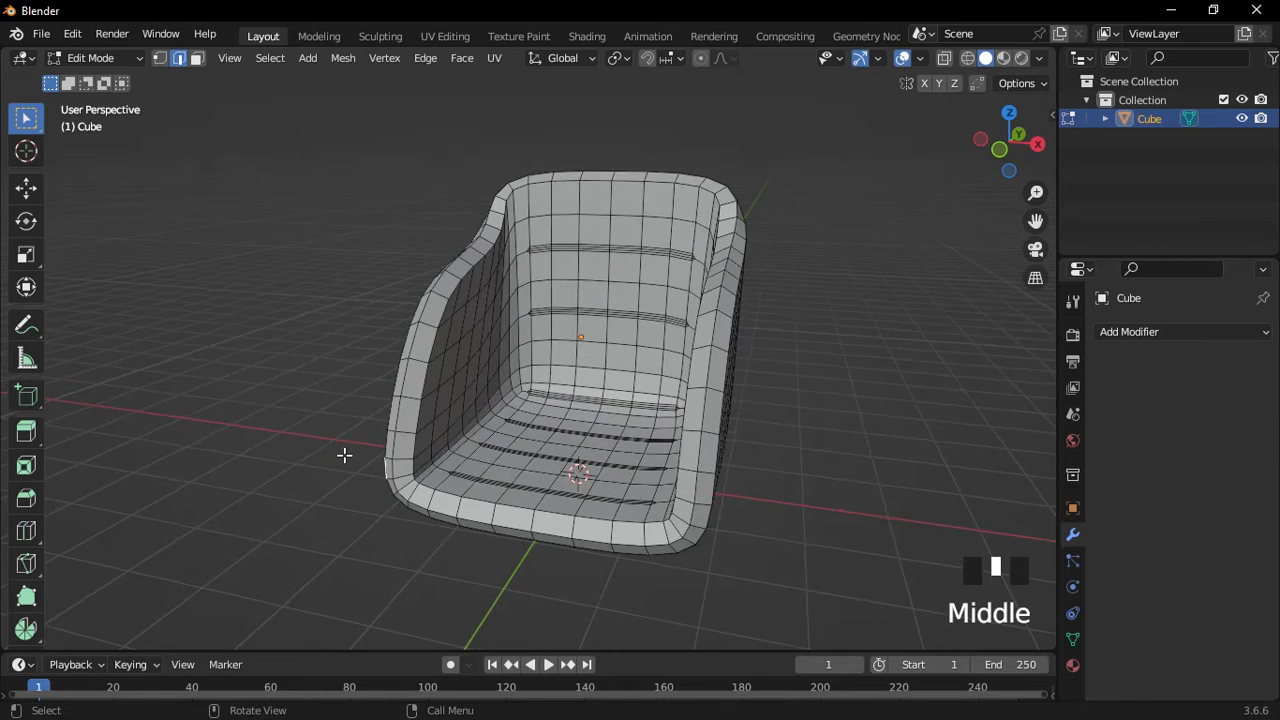
pyautogui.hotkey('ctrl', 'z')
pyautogui.moveTo(628, 360); pyautogui.dragTo(649, 364, button='middle')
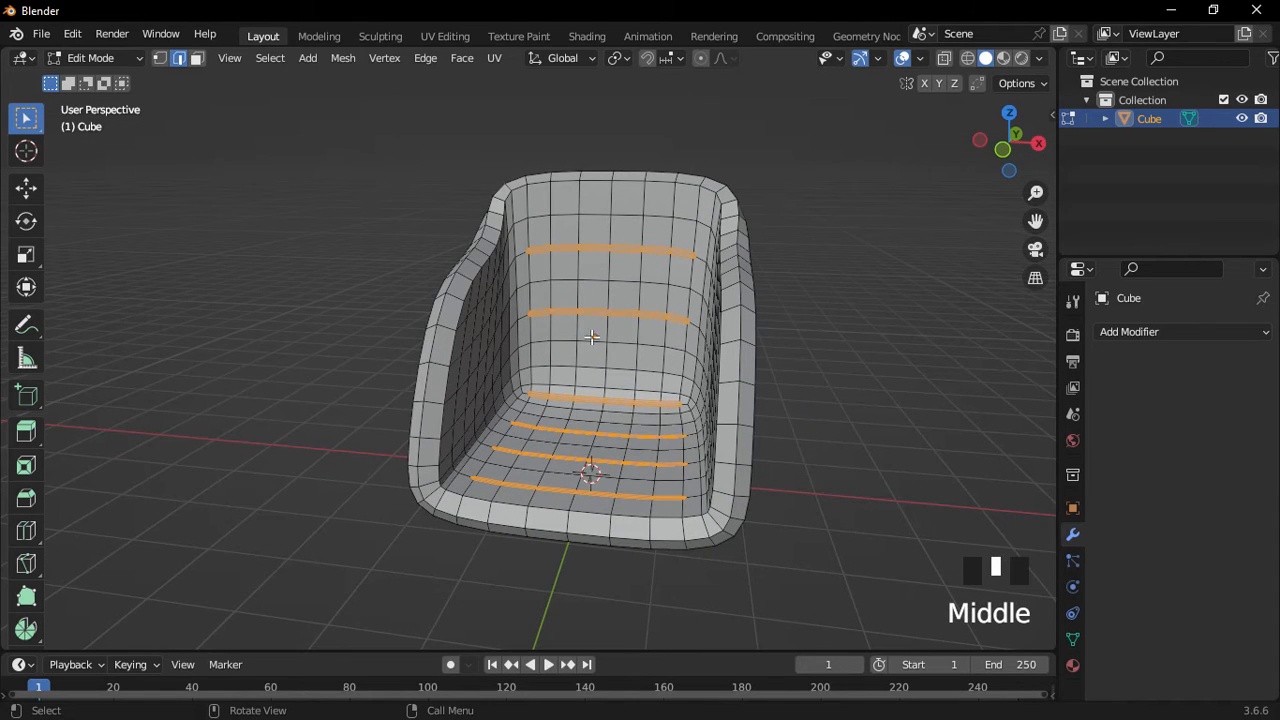
pyautogui.click(1141, 333)
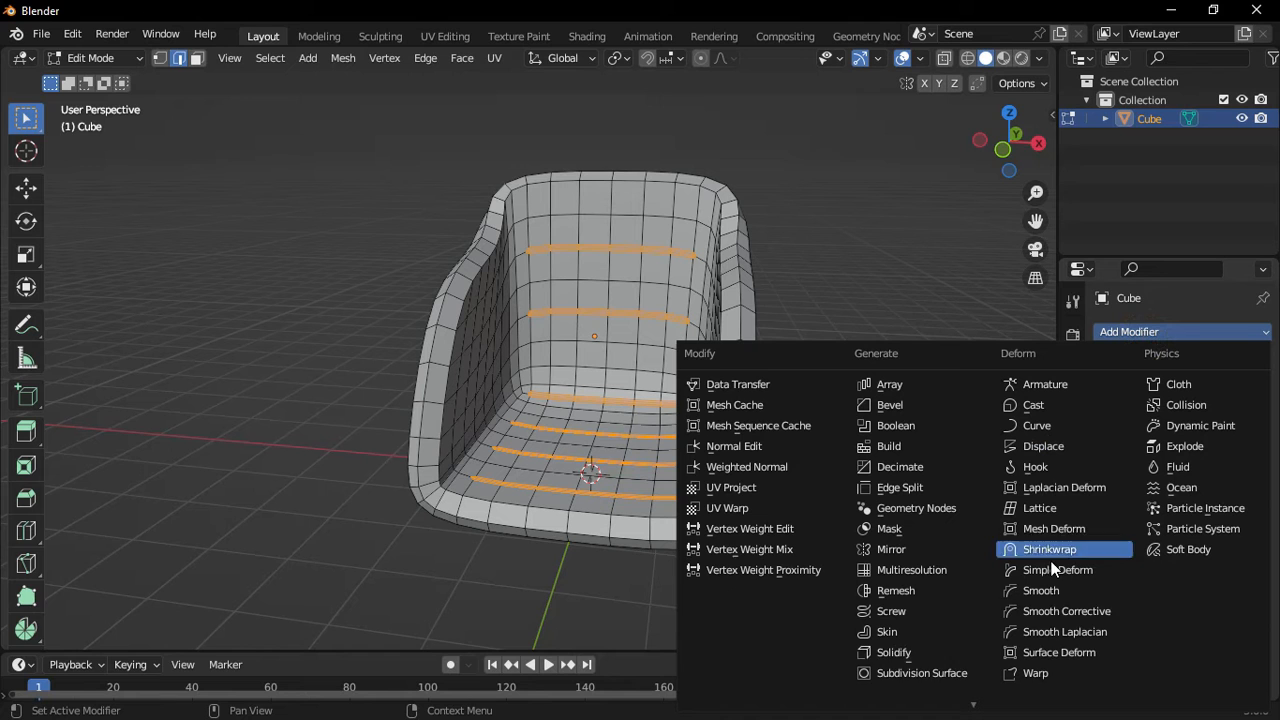
# Add a Subdivision Surface modifier, raise its level, and apply it to the shell.
pyautogui.click(925, 672)
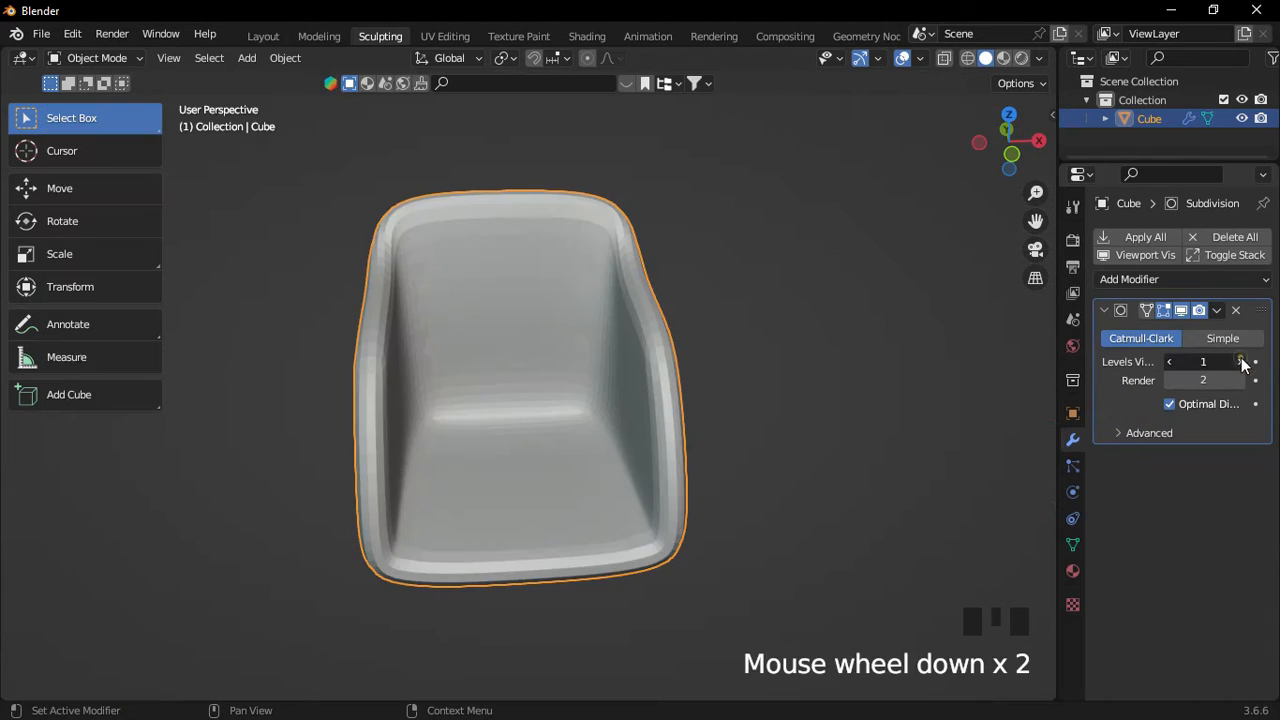
pyautogui.click(1243, 362)
pyautogui.click(1217, 310)
pyautogui.click(1214, 325)
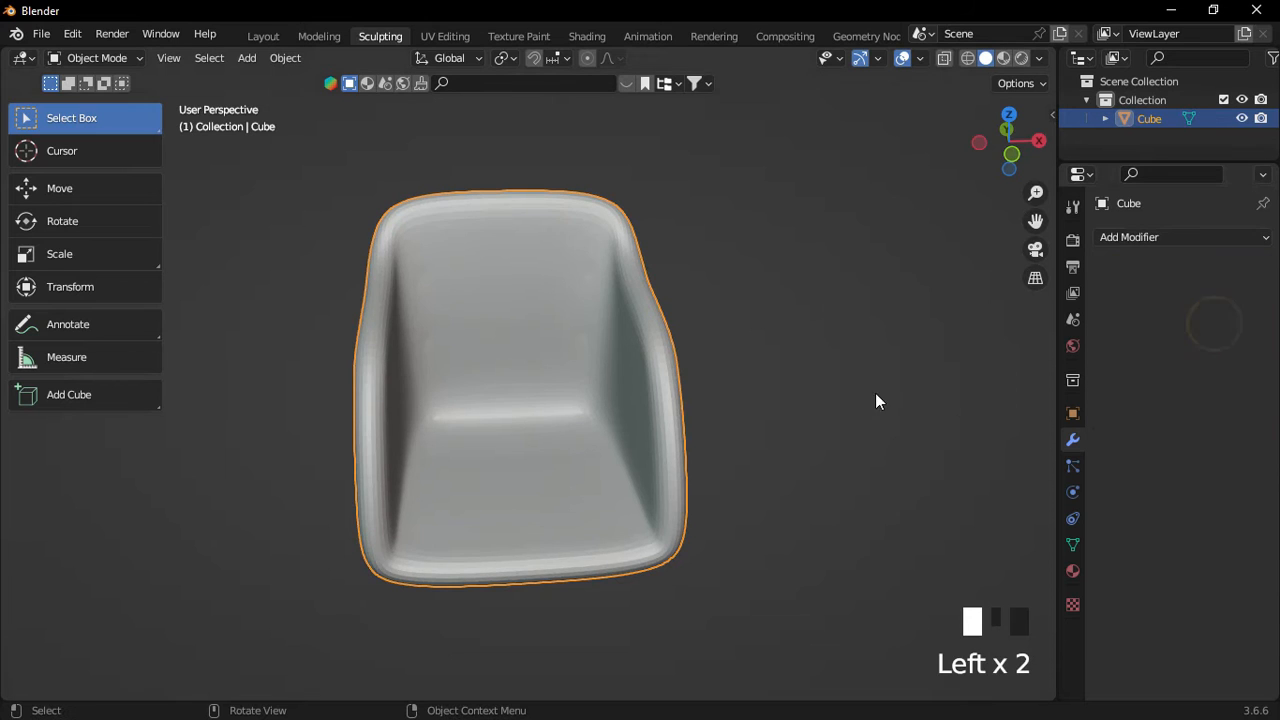
# Shade the chair smooth and switch to the Sculpting workspace.
pyautogui.scroll(2, 595, 261)
pyautogui.moveTo(597, 229); pyautogui.dragTo(595, 225, button='right')
pyautogui.click(789, 208)
pyautogui.keyDown('shift'); pyautogui.moveTo(670, 301); pyautogui.dragTo(699, 321, button='middle'); pyautogui.keyUp('shift')
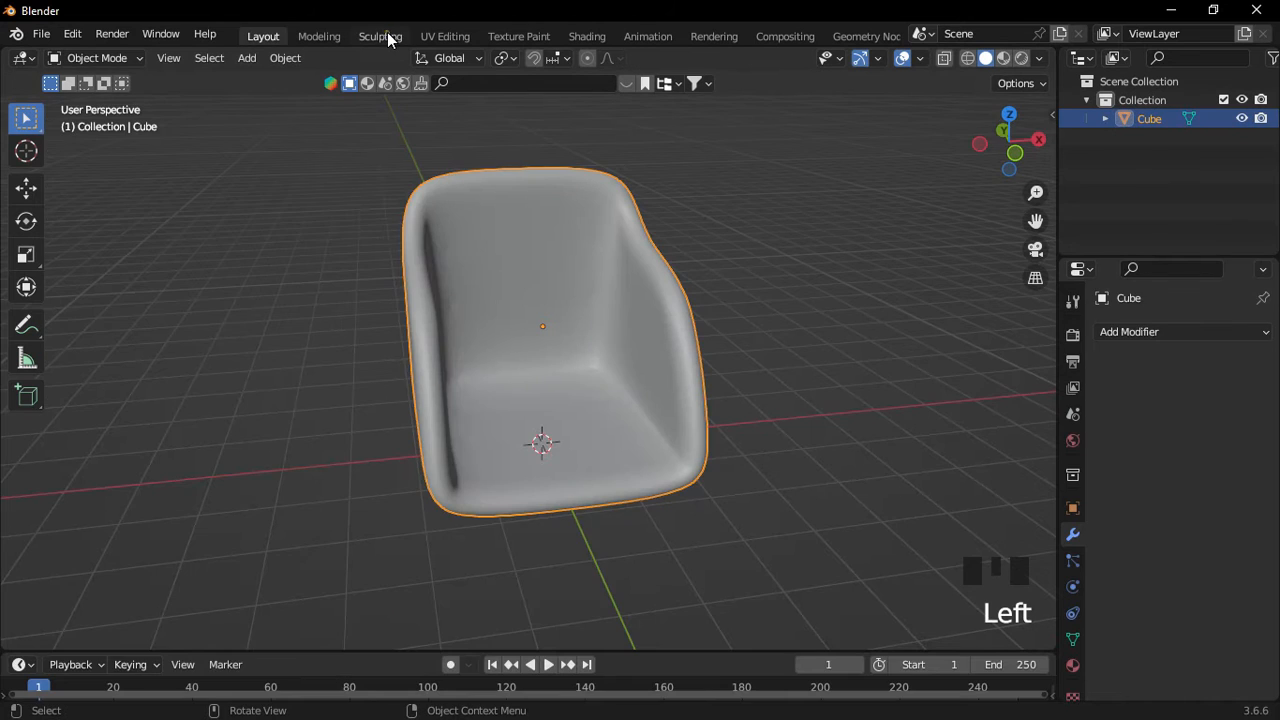
pyautogui.click(380, 36)
# Create a face set from the edit-mode groove selection.
pyautogui.moveTo(526, 257); pyautogui.dragTo(489, 377, button='middle')
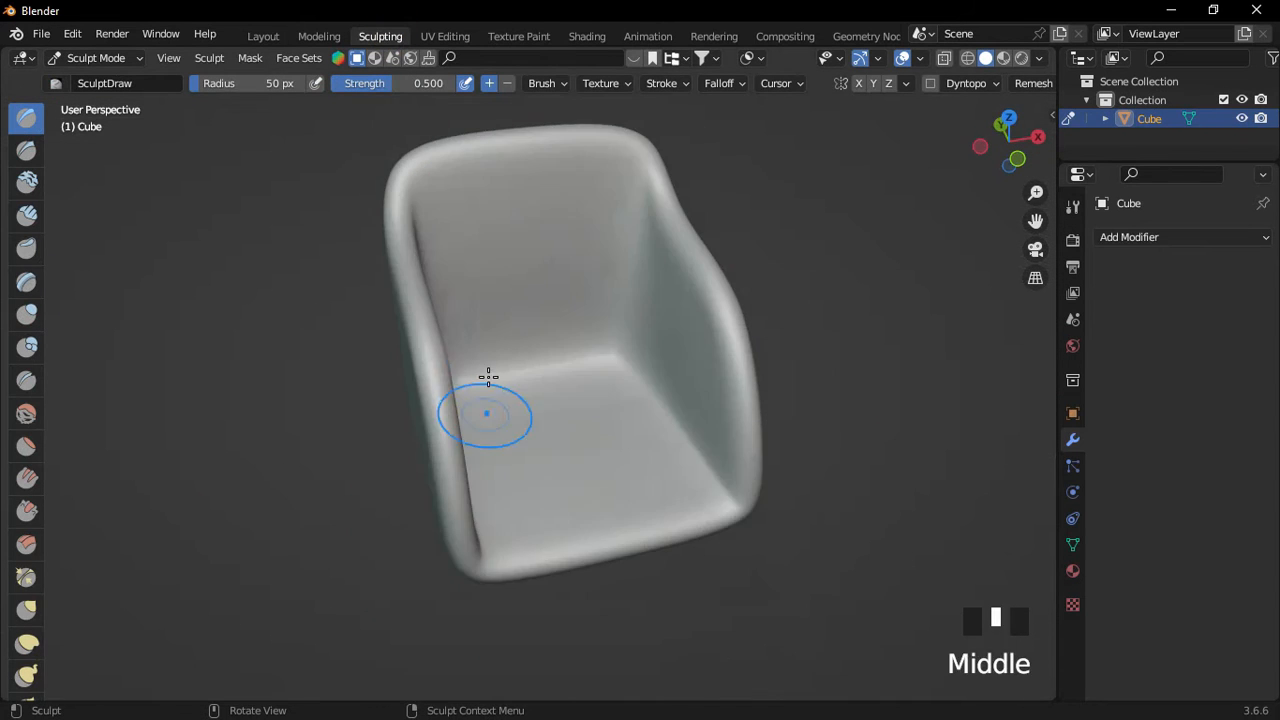
pyautogui.scroll(1, 514, 320)
pyautogui.moveTo(514, 320); pyautogui.dragTo(412, 248, button='middle')
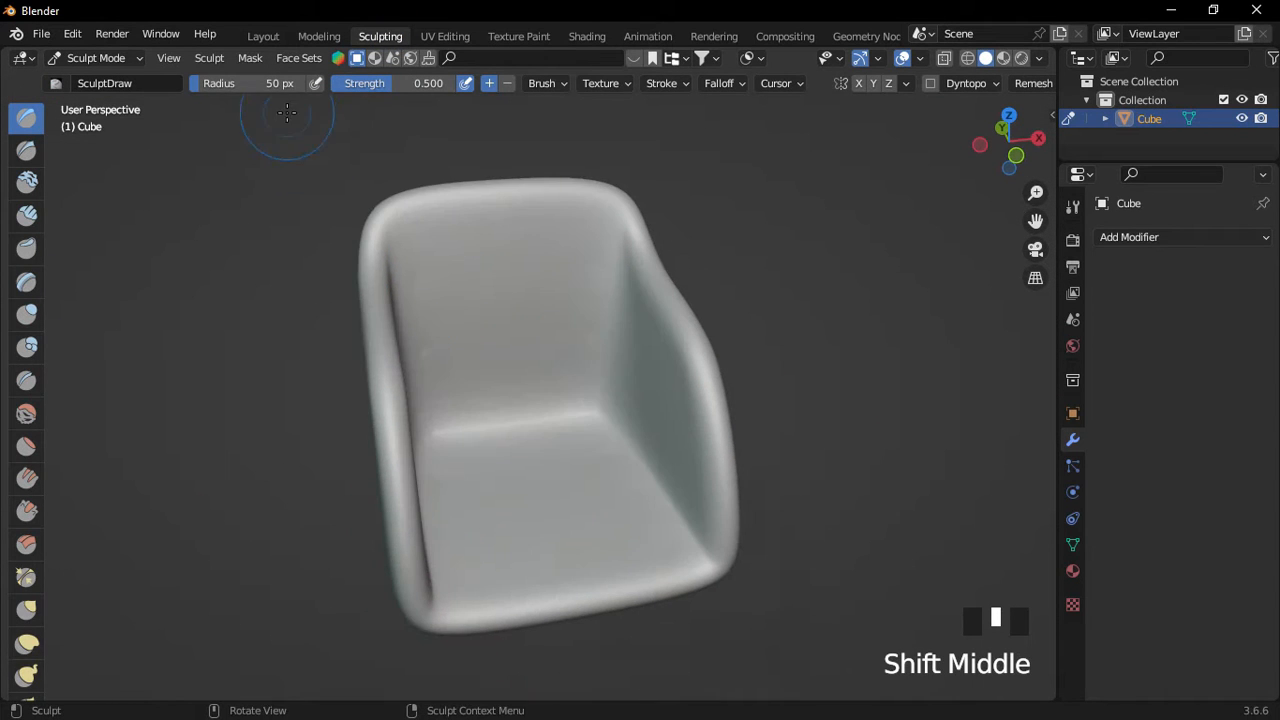
pyautogui.click(299, 58)
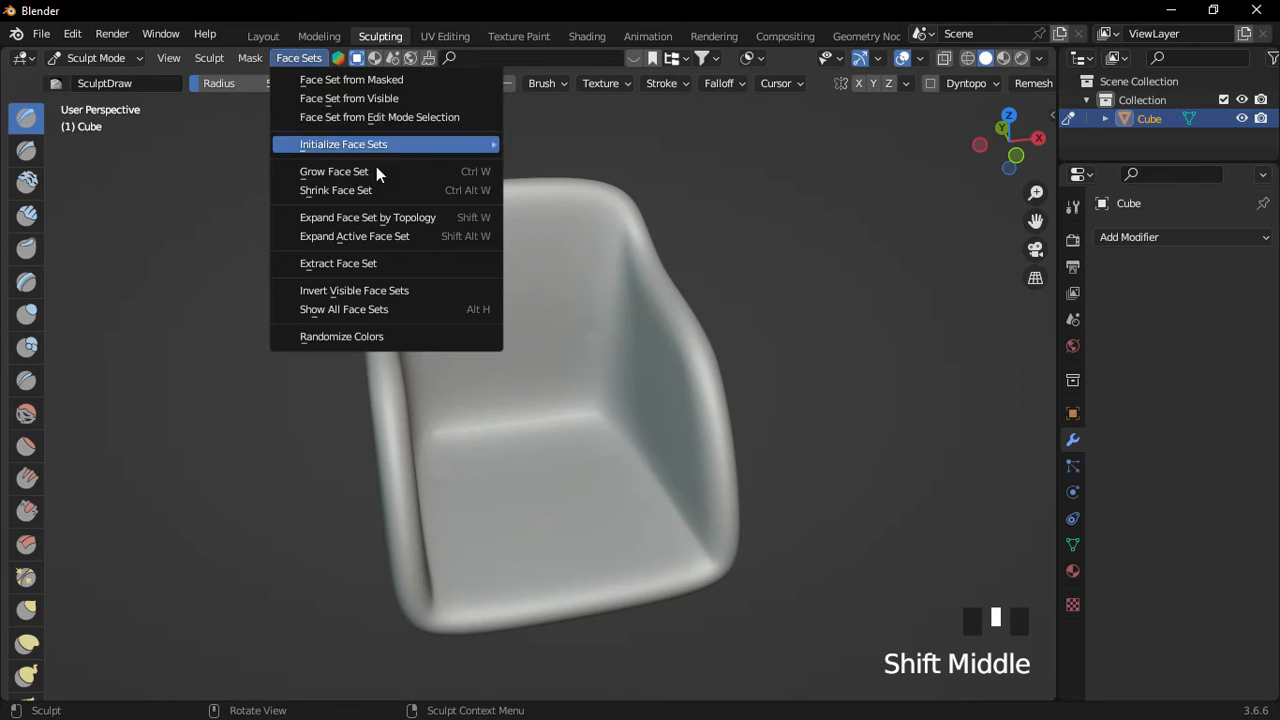
pyautogui.click(398, 118)
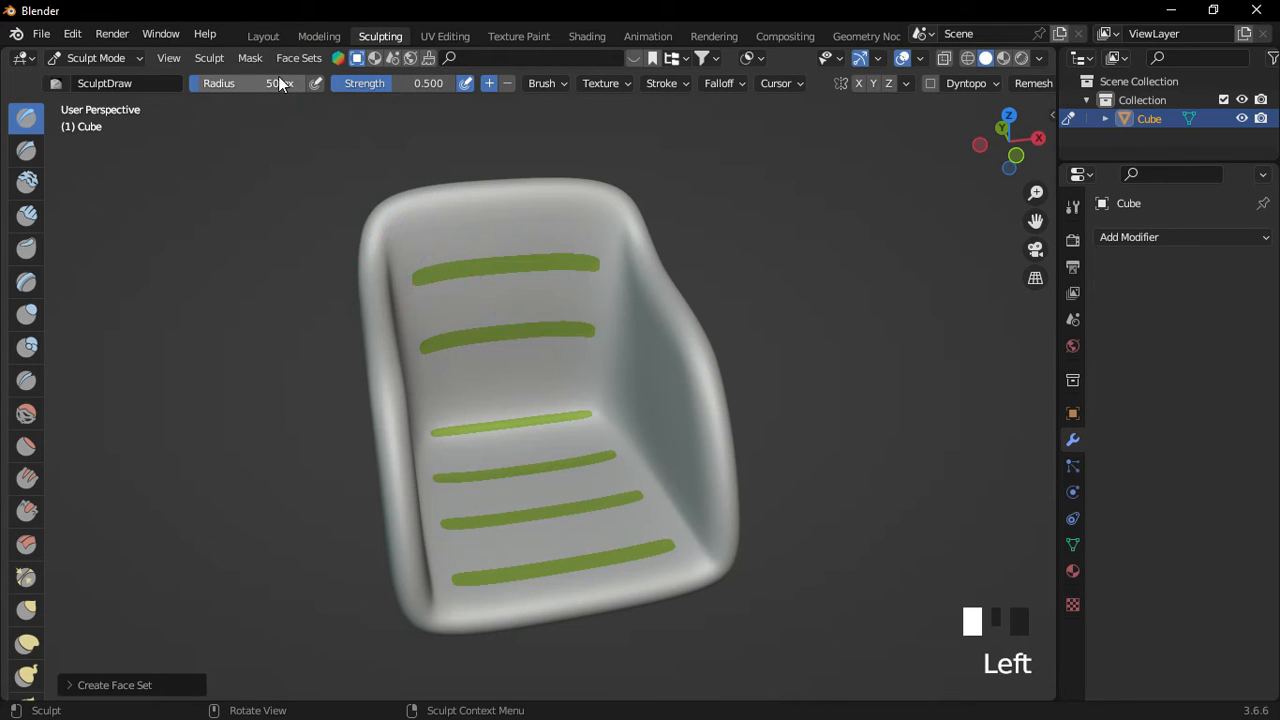
# Shrink the green face sets to thin bands.
pyautogui.click(299, 58)
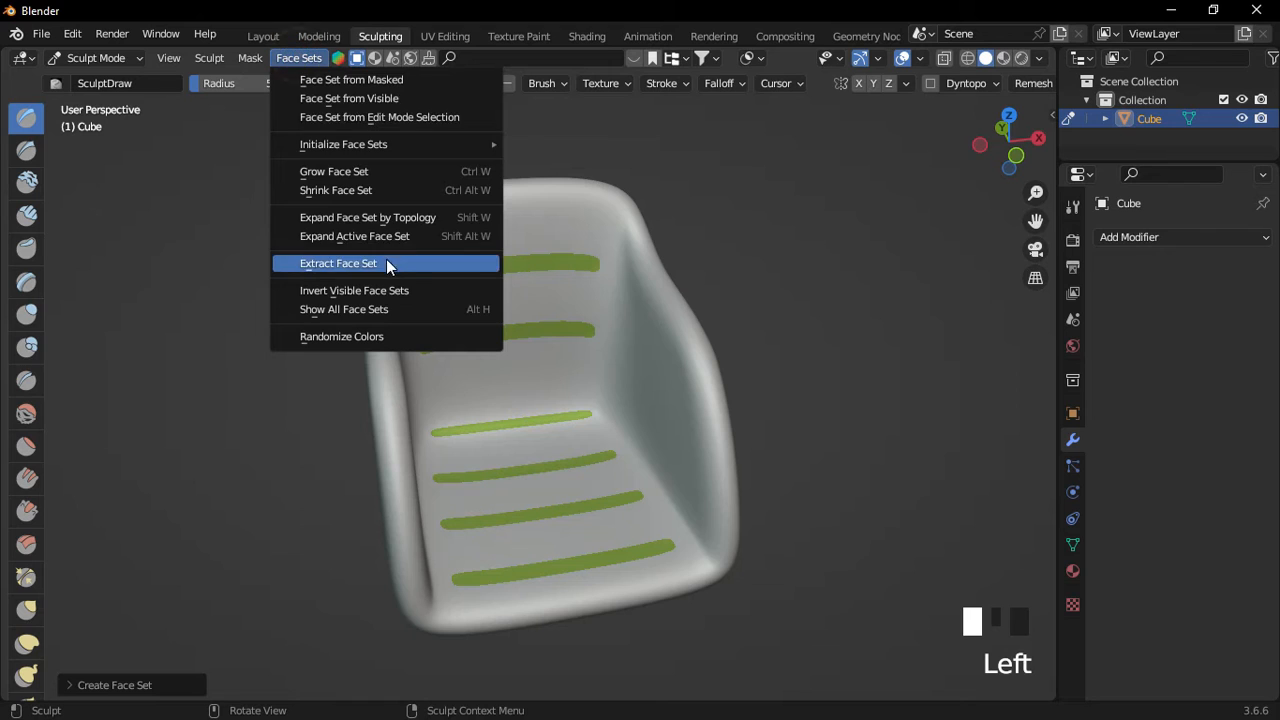
pyautogui.click(407, 209)
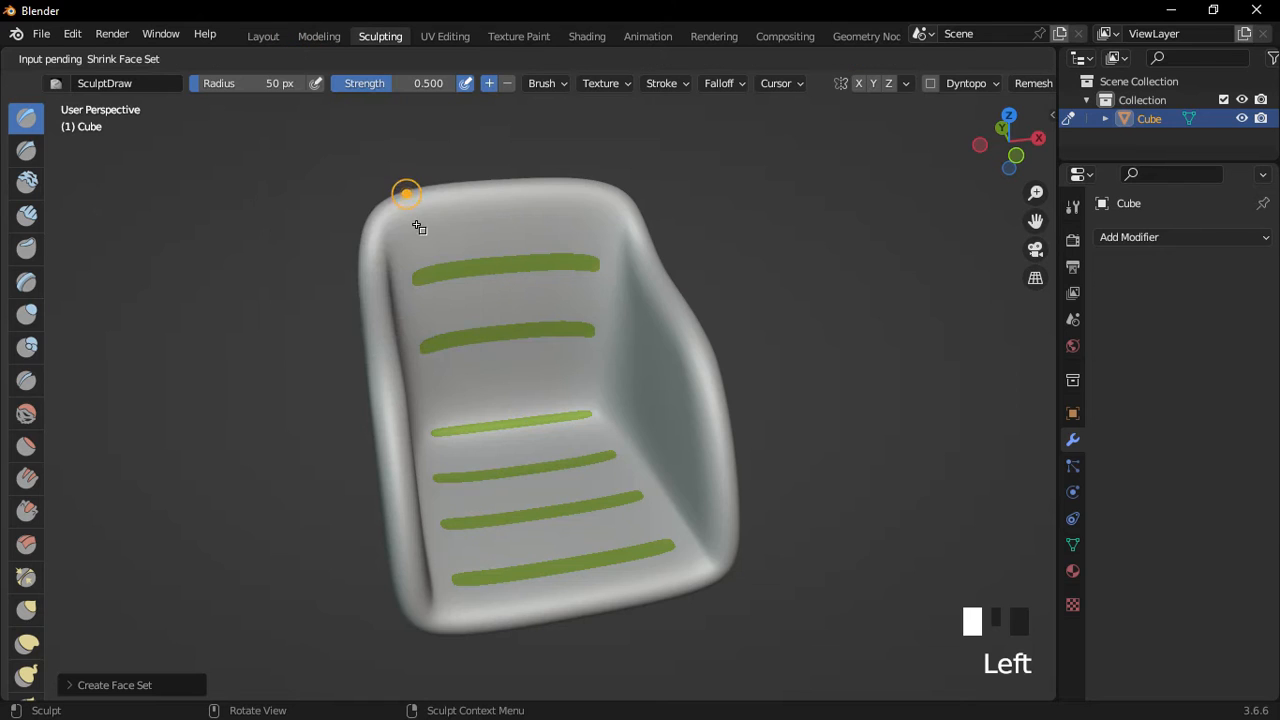
pyautogui.click(505, 270)
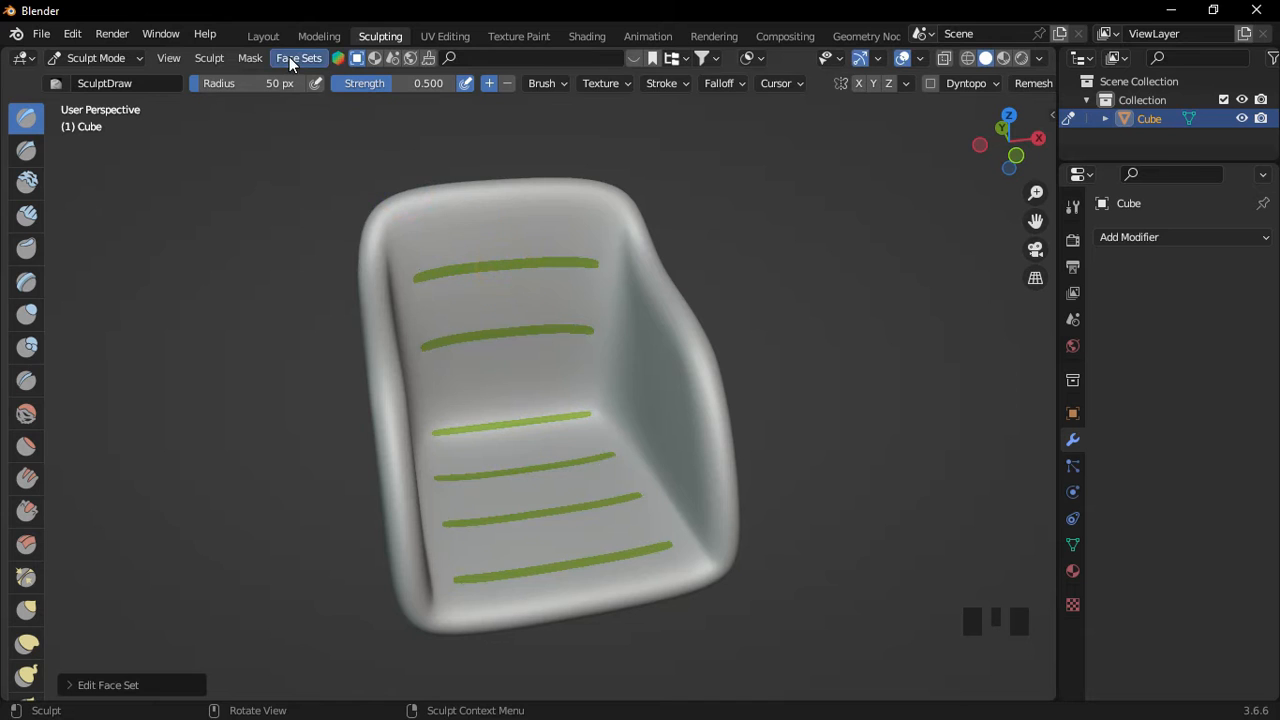
# Shrink the green face sets one step further.
pyautogui.click(289, 57)
pyautogui.click(360, 193)
pyautogui.click(509, 260)
pyautogui.moveTo(509, 260)
pyautogui.mouseDown(button='middle')
pyautogui.moveTo(497, 336)
pyautogui.moveTo(517, 357)
pyautogui.mouseUp(button='middle')
# Choose the Cloth Filter tool with its filter type set to Inflate.
pyautogui.moveTo(45, 220); pyautogui.dragTo(140, 229)
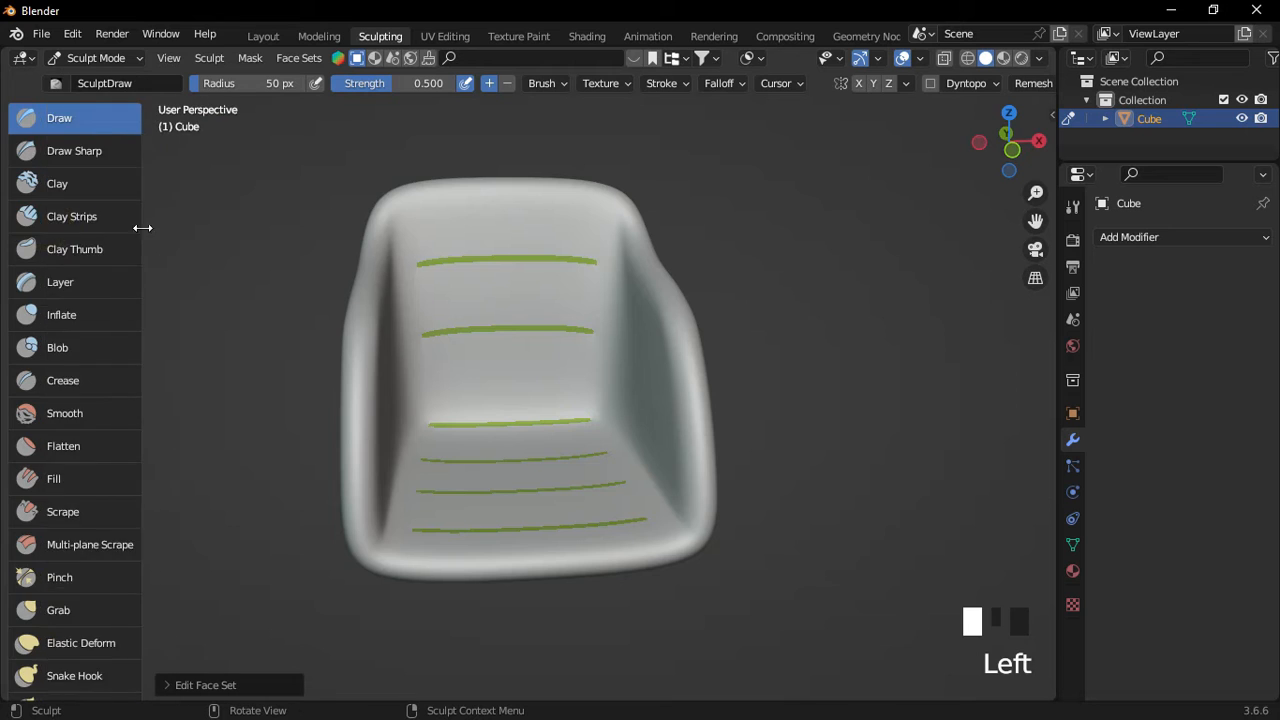
pyautogui.scroll(-15, 76, 447)
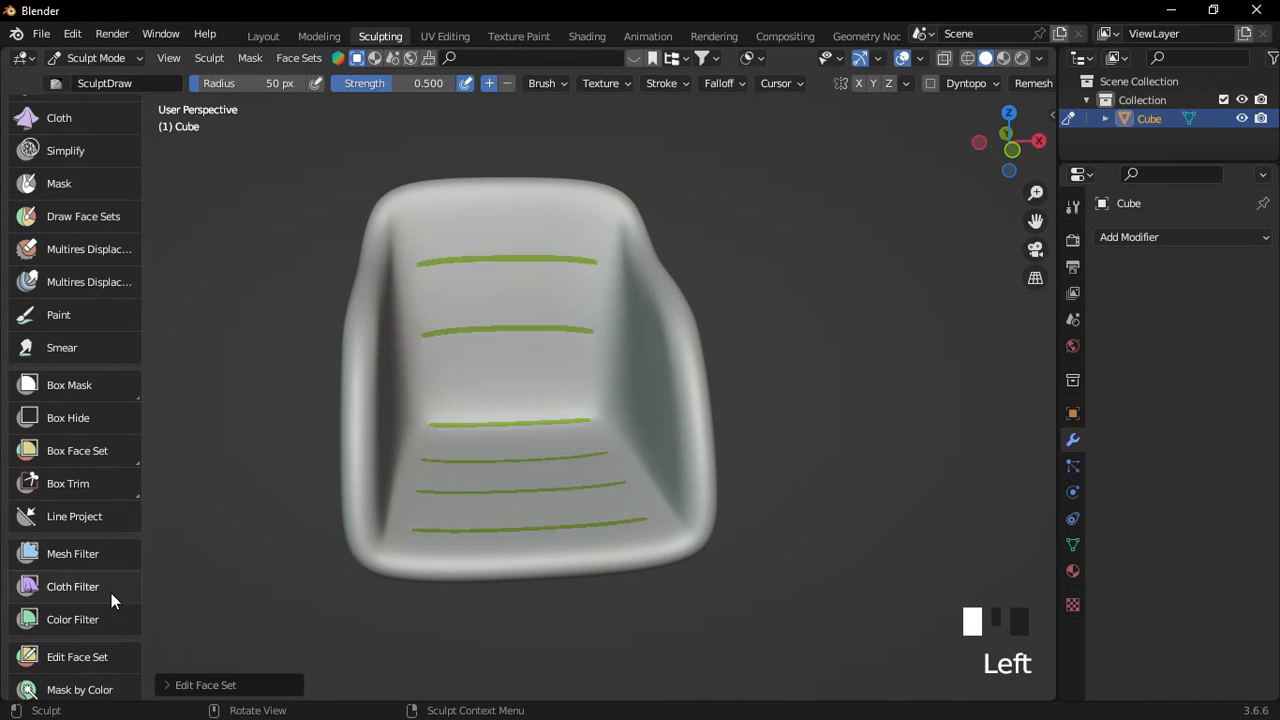
pyautogui.click(100, 592)
pyautogui.scroll(3, 451, 351)
pyautogui.moveTo(451, 351); pyautogui.dragTo(560, 296, button='middle')
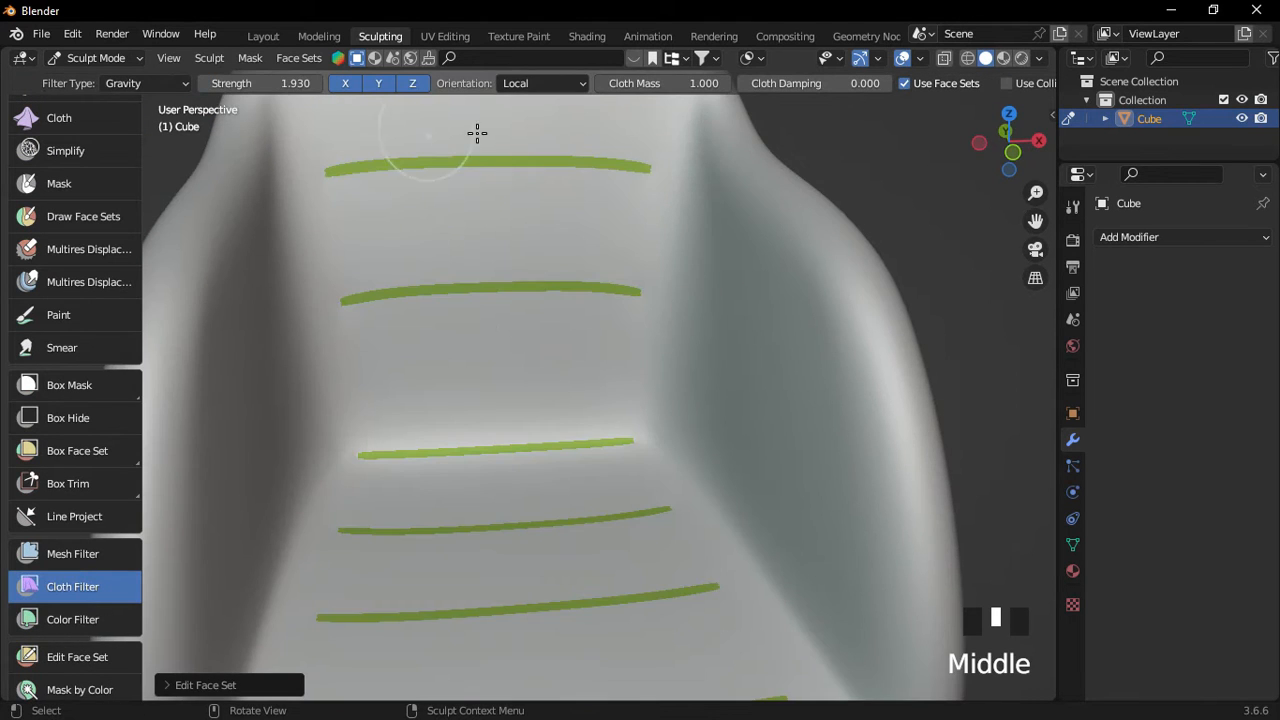
pyautogui.click(150, 84)
pyautogui.click(167, 126)
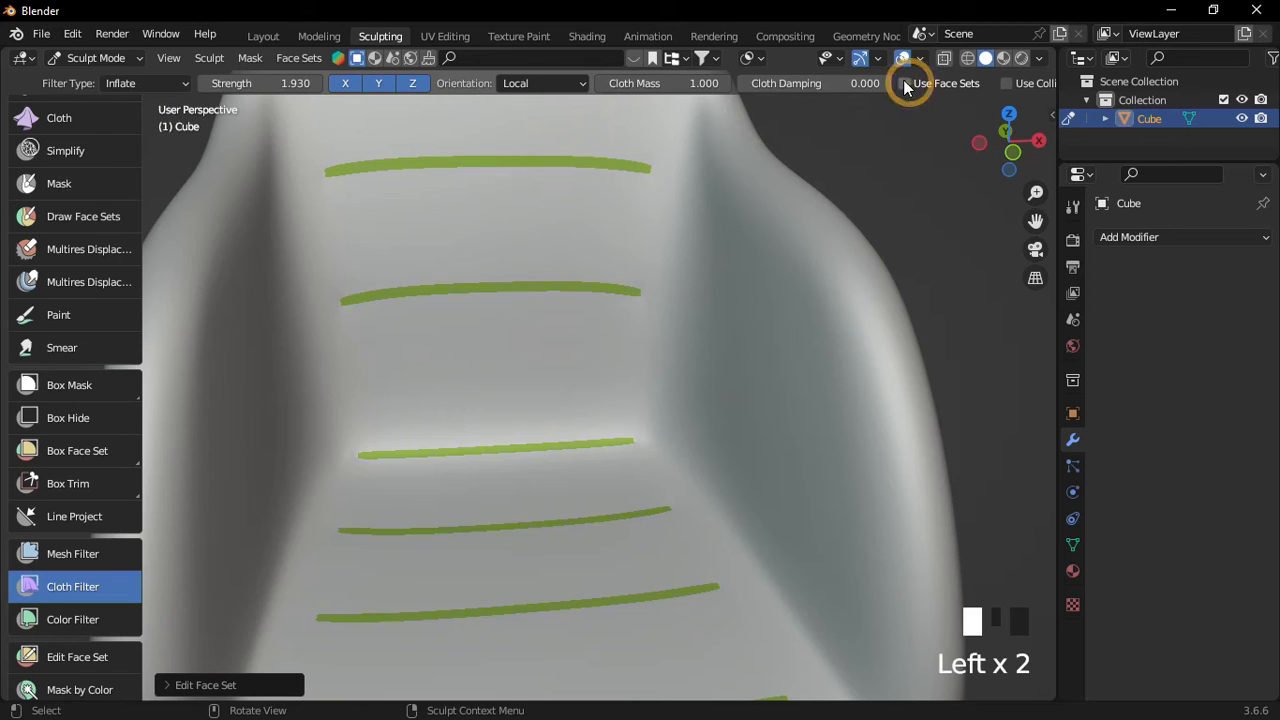
# Inflate the panels between the green bands, redoing once after over-inflating the seat.
pyautogui.scroll(-2, 625, 196)
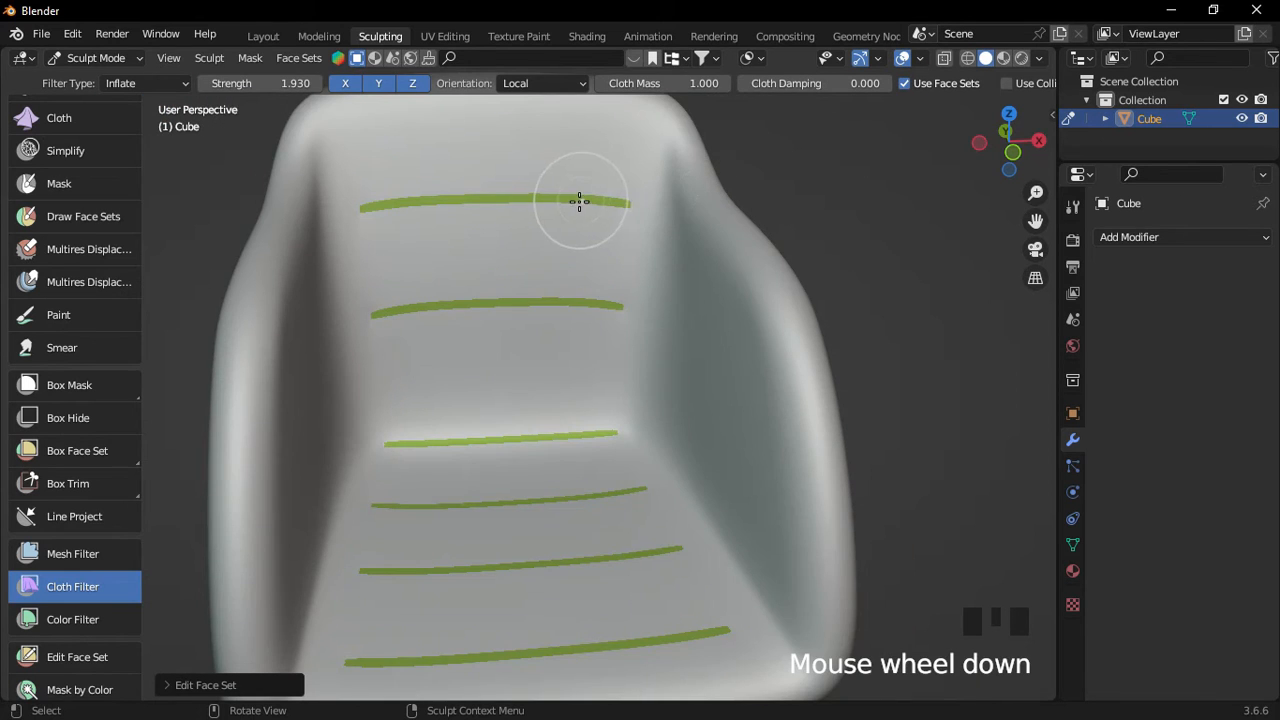
pyautogui.scroll(2, 579, 202)
pyautogui.moveTo(577, 203)
pyautogui.keyDown('shift'); pyautogui.mouseDown(button='middle')
pyautogui.moveTo(597, 217)
pyautogui.moveTo(632, 208)
pyautogui.mouseUp(button='middle'); pyautogui.keyUp('shift')
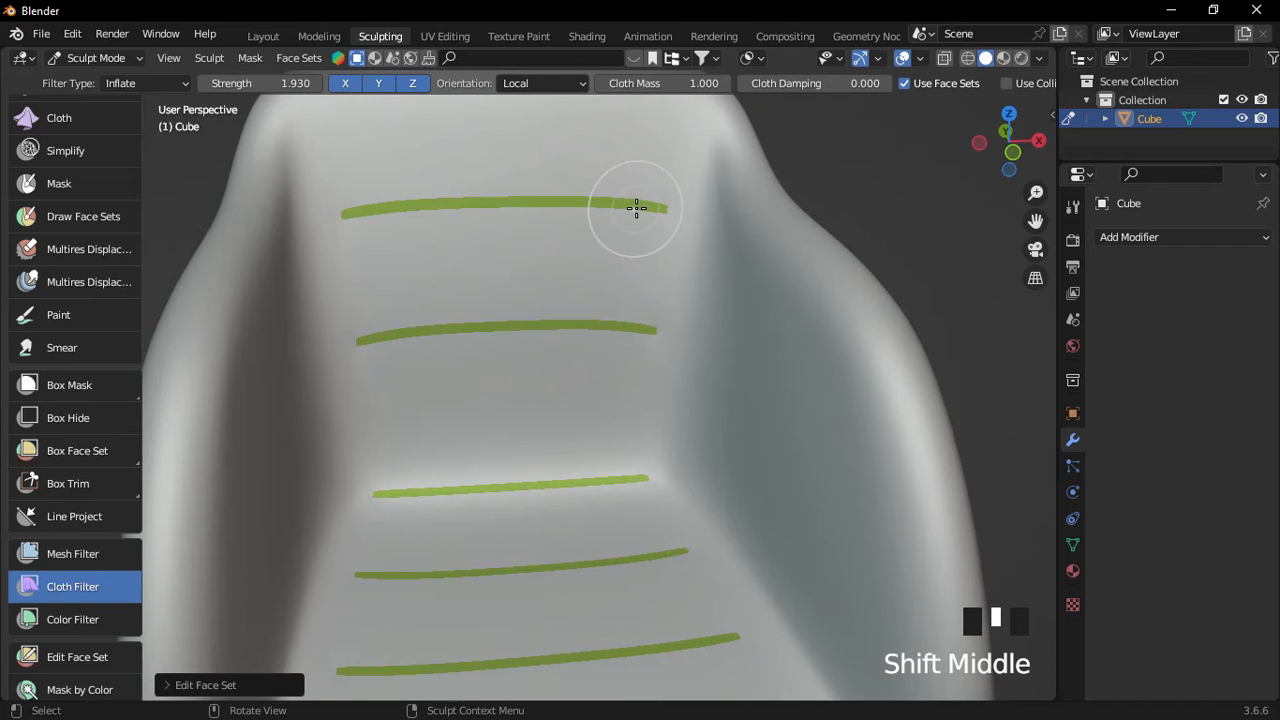
pyautogui.moveTo(631, 205); pyautogui.dragTo(606, 197)
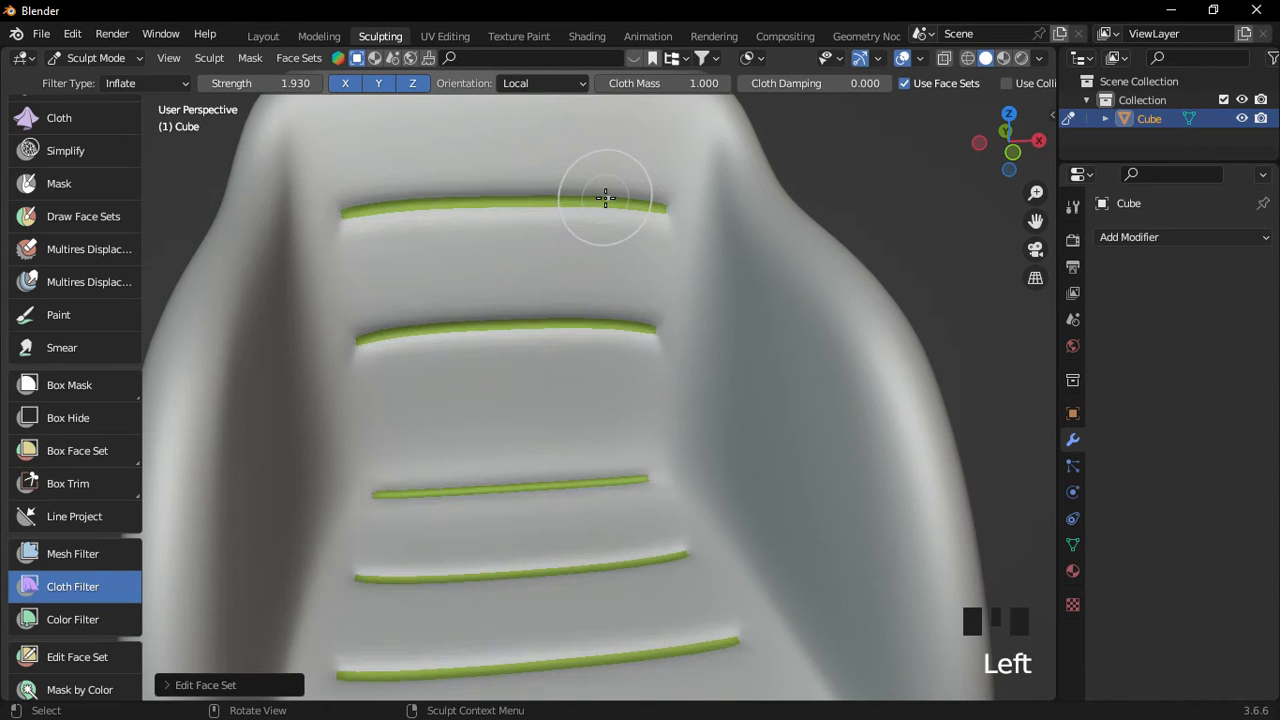
pyautogui.scroll(-2, 605, 200)
pyautogui.moveTo(608, 234); pyautogui.dragTo(443, 234, button='middle')
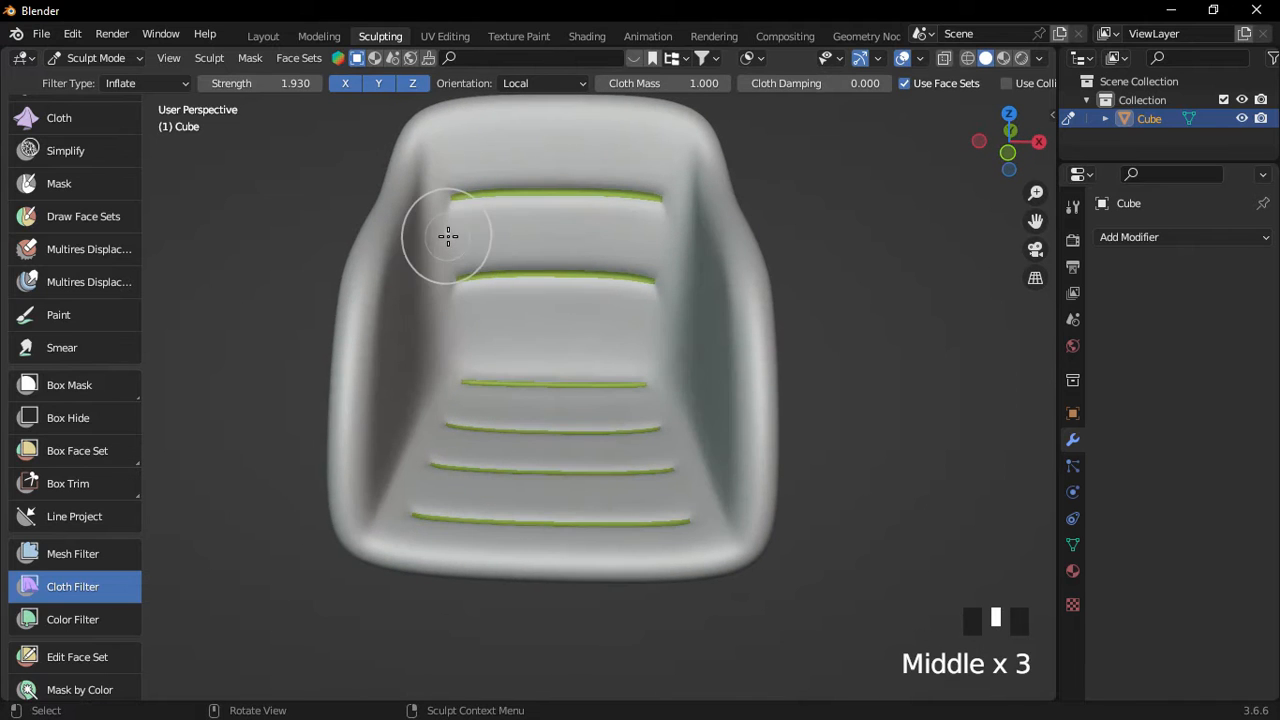
pyautogui.moveTo(446, 236); pyautogui.dragTo(530, 240)
pyautogui.hotkey('ctrl', 'z')
pyautogui.moveTo(530, 240); pyautogui.dragTo(531, 266, button='middle')
pyautogui.click(506, 357)
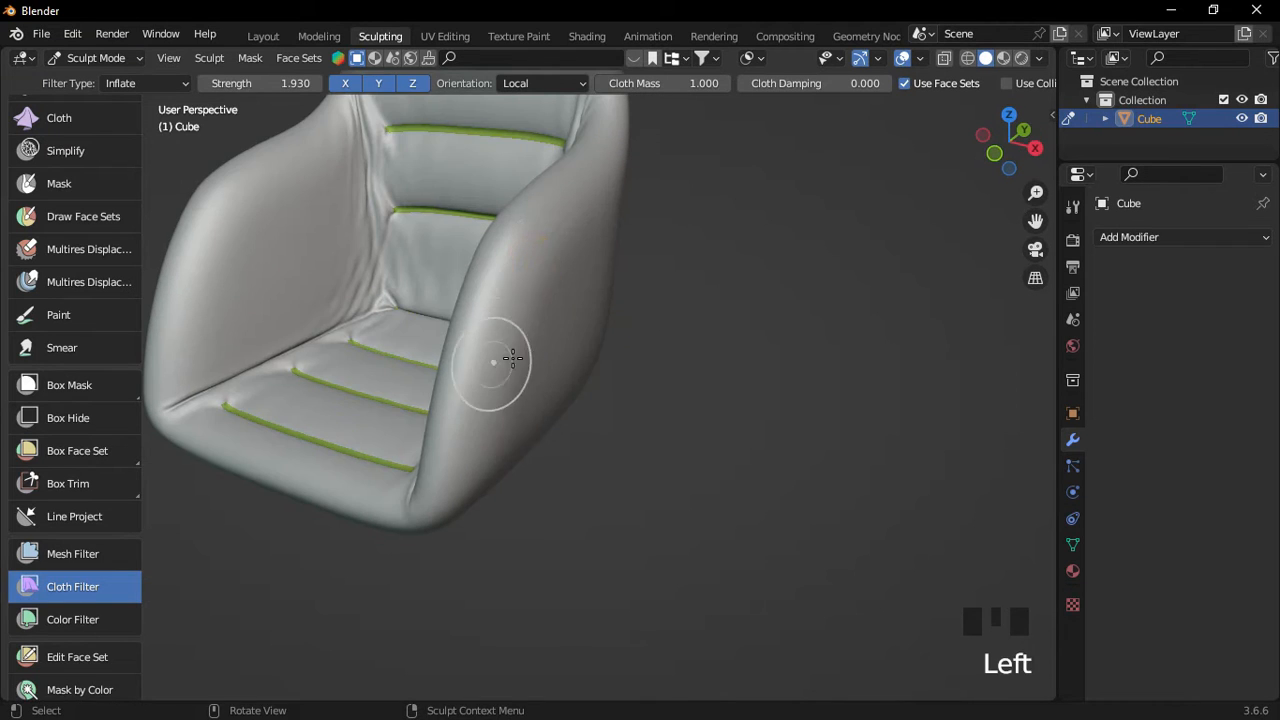
pyautogui.moveTo(506, 357); pyautogui.dragTo(533, 484, button='middle')
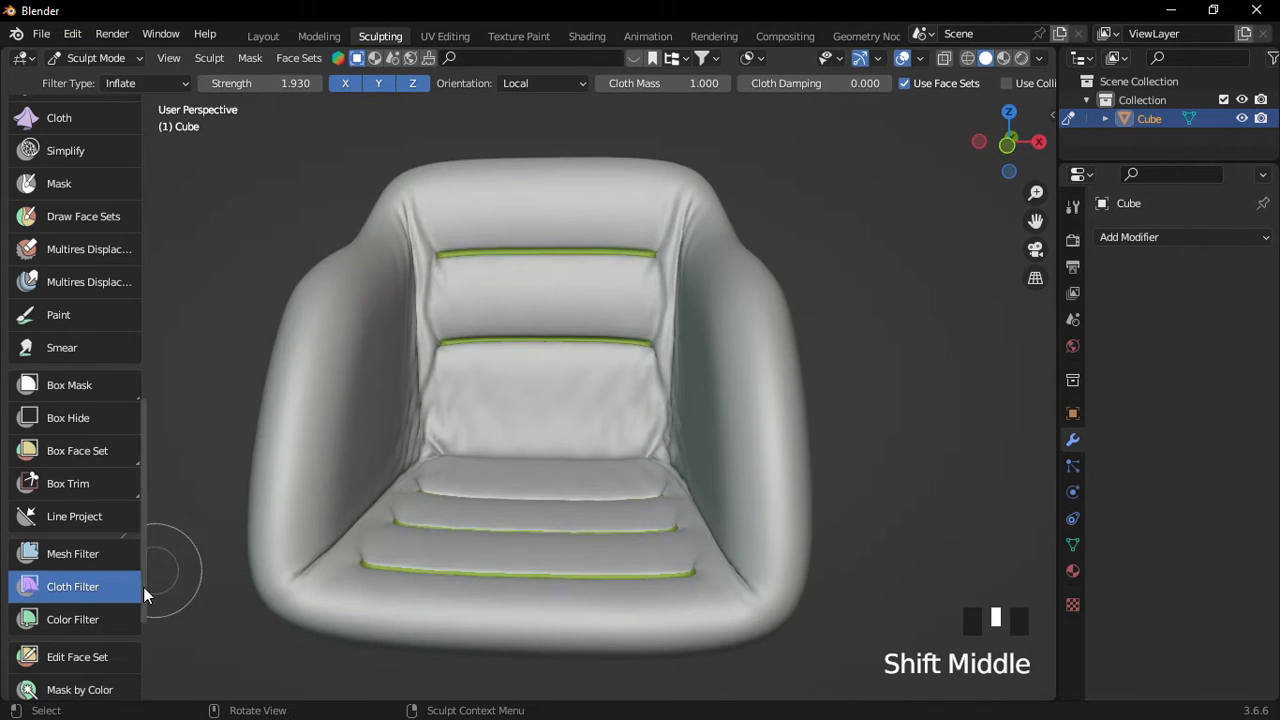
# Apply a Smooth mesh filter to soften the wrinkled quilted seat.
pyautogui.click(100, 554)
pyautogui.click(159, 85)
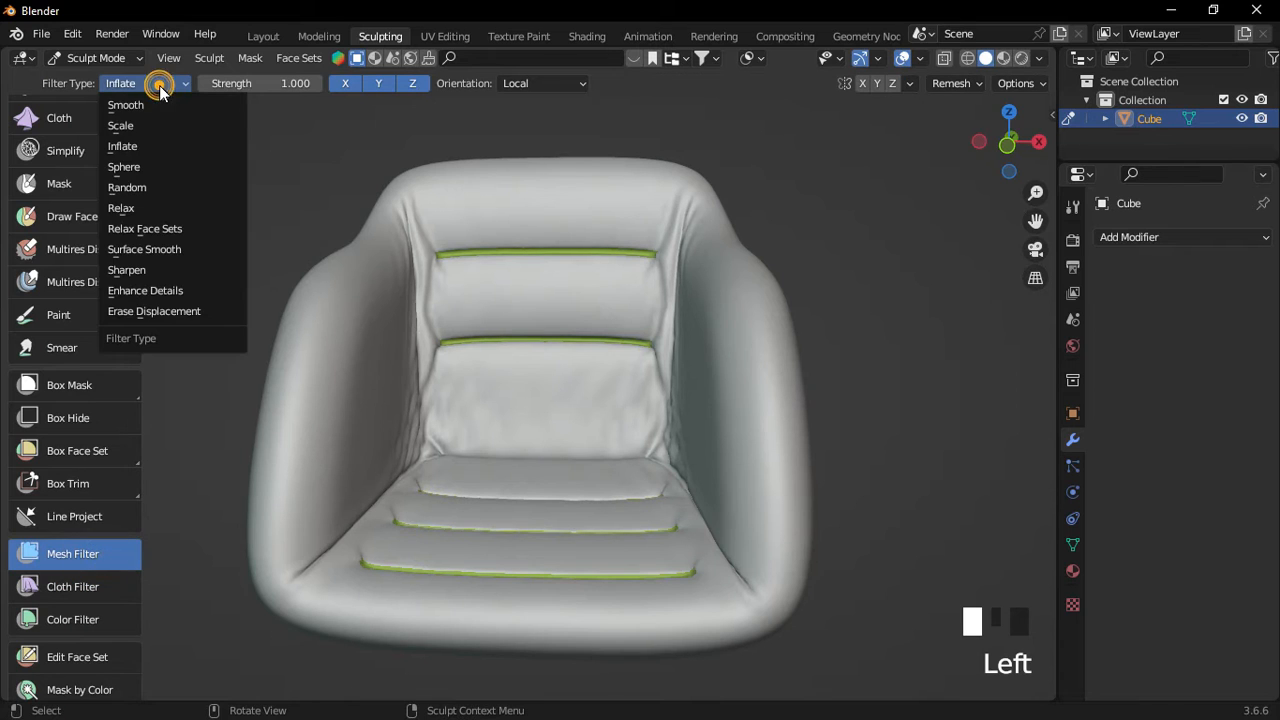
pyautogui.click(164, 103)
pyautogui.scroll(-3, 430, 250)
pyautogui.moveTo(430, 250); pyautogui.dragTo(437, 294, button='middle')
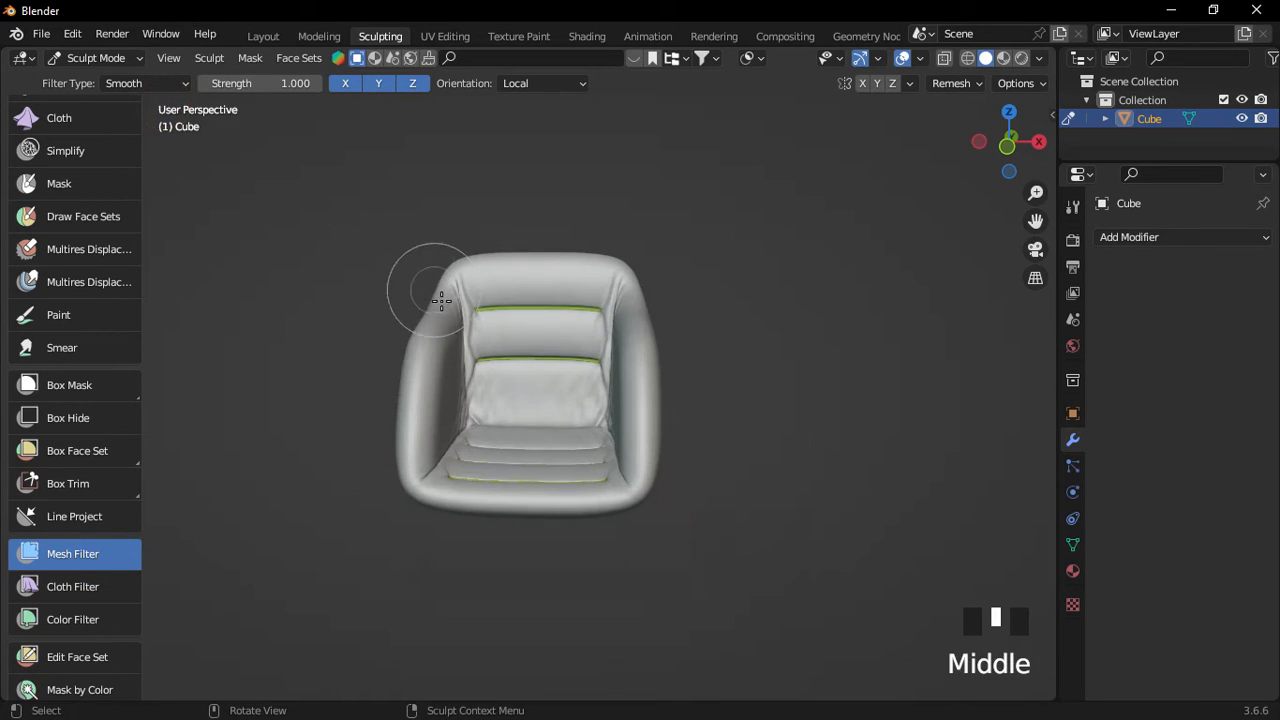
pyautogui.scroll(2, 445, 300)
pyautogui.moveTo(437, 298); pyautogui.dragTo(517, 302)
pyautogui.click(792, 336)
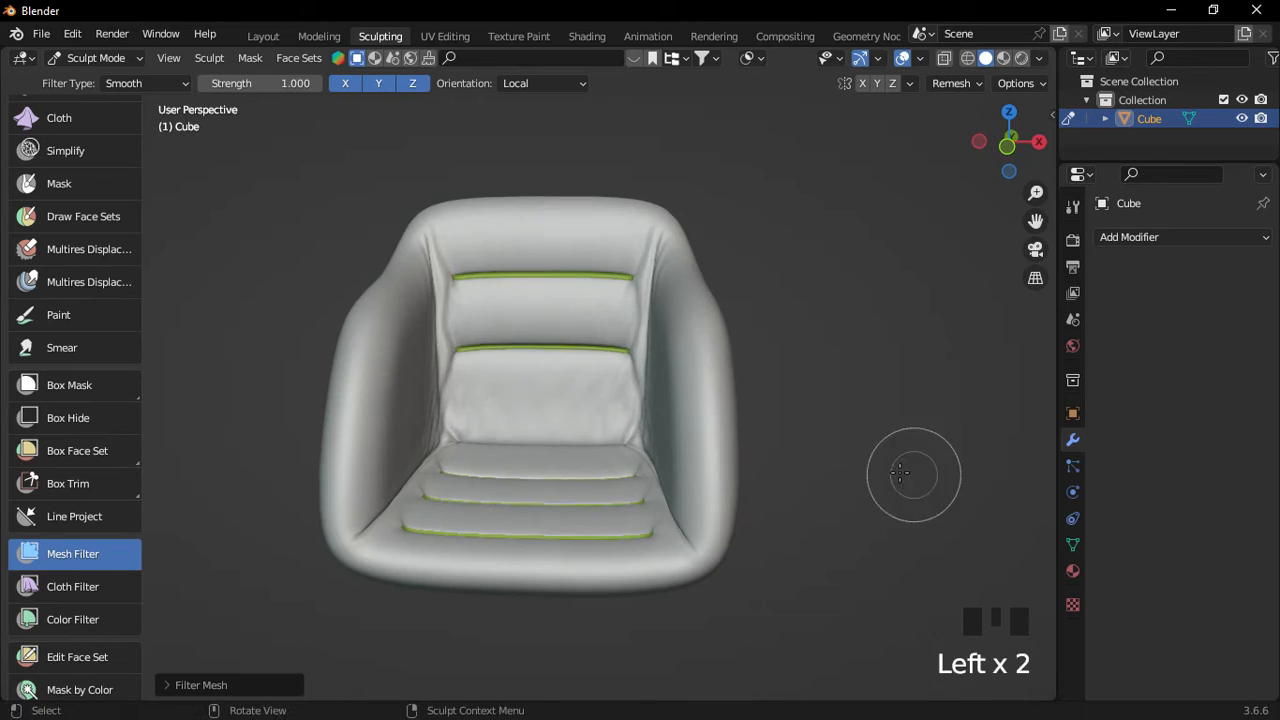
pyautogui.moveTo(914, 471); pyautogui.dragTo(457, 349, button='middle')
pyautogui.hotkey('ctrl', 'z')
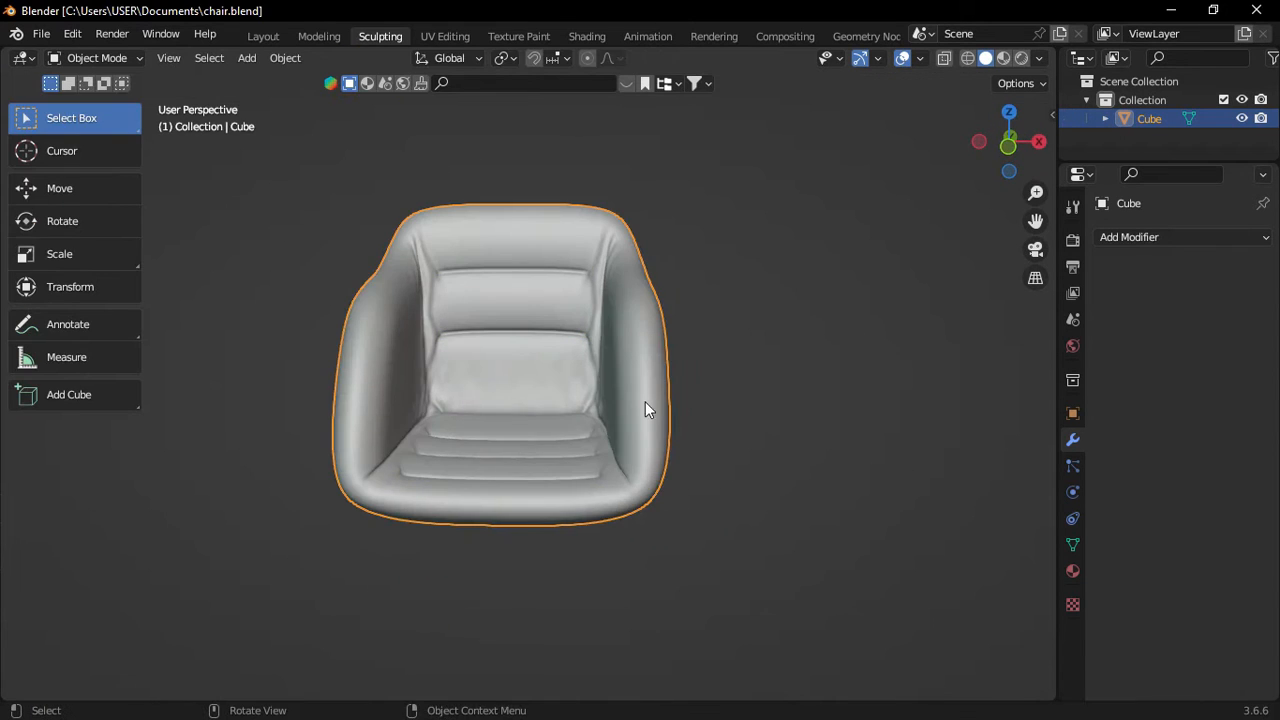
pyautogui.moveTo(645, 408); pyautogui.dragTo(539, 441, button='middle')
# Add a cylinder, shrink it and lower it along Z beneath the seat.
pyautogui.click(263, 36)
pyautogui.moveTo(457, 286); pyautogui.dragTo(560, 340, button='middle')
pyautogui.hotkey('shift', 'a')
pyautogui.moveTo(565, 313)
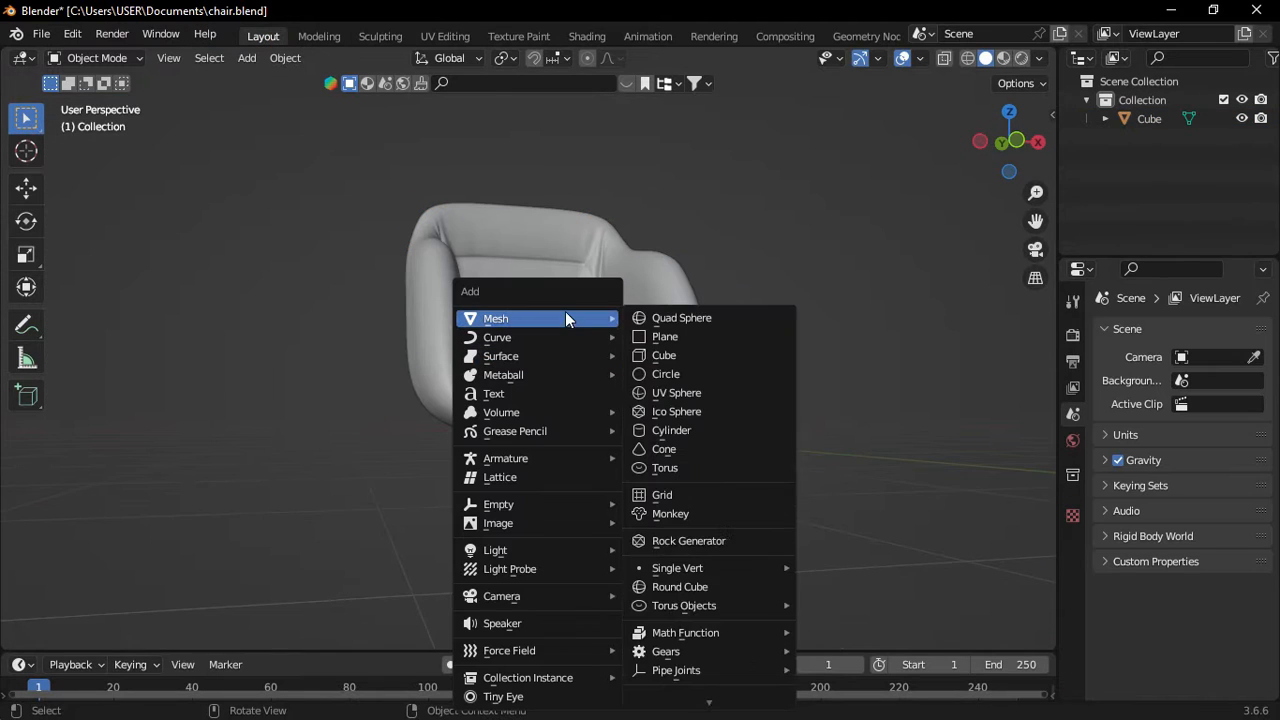
pyautogui.click(685, 430)
pyautogui.moveTo(685, 430); pyautogui.dragTo(617, 417, button='middle')
pyautogui.press('s')
pyautogui.click(505, 443)
pyautogui.scroll(2, 486, 479)
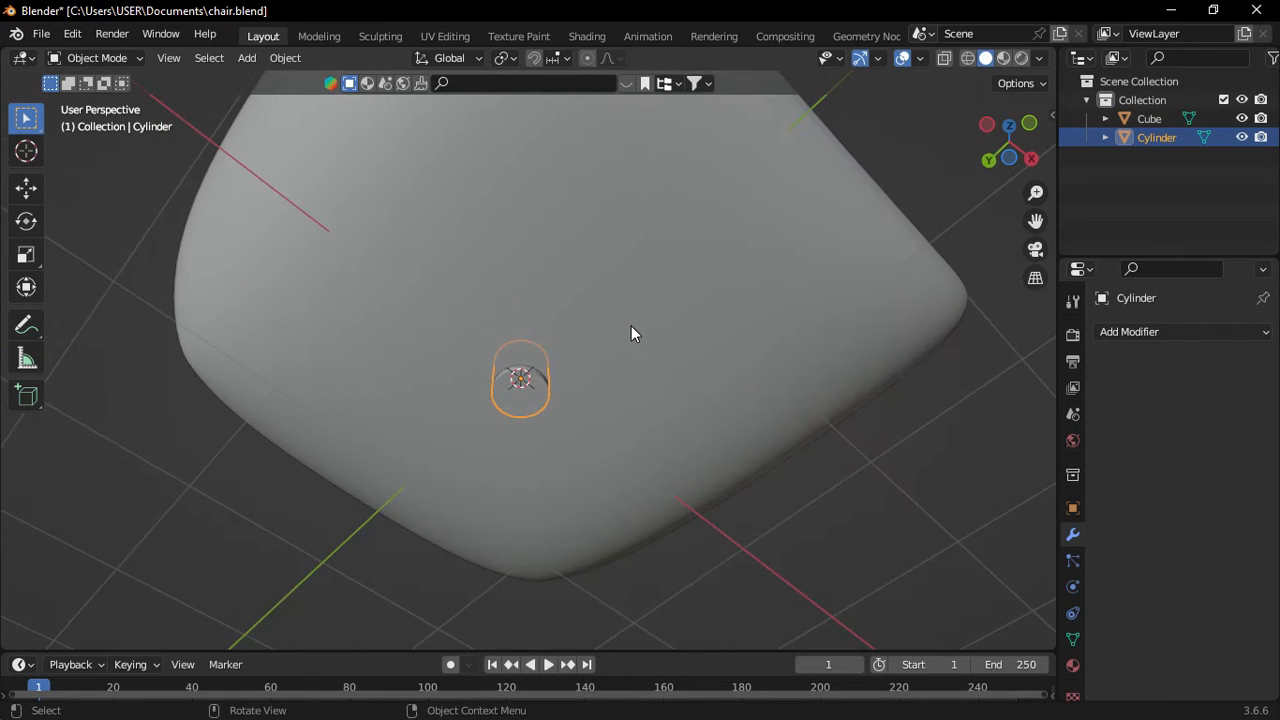
pyautogui.press('g')
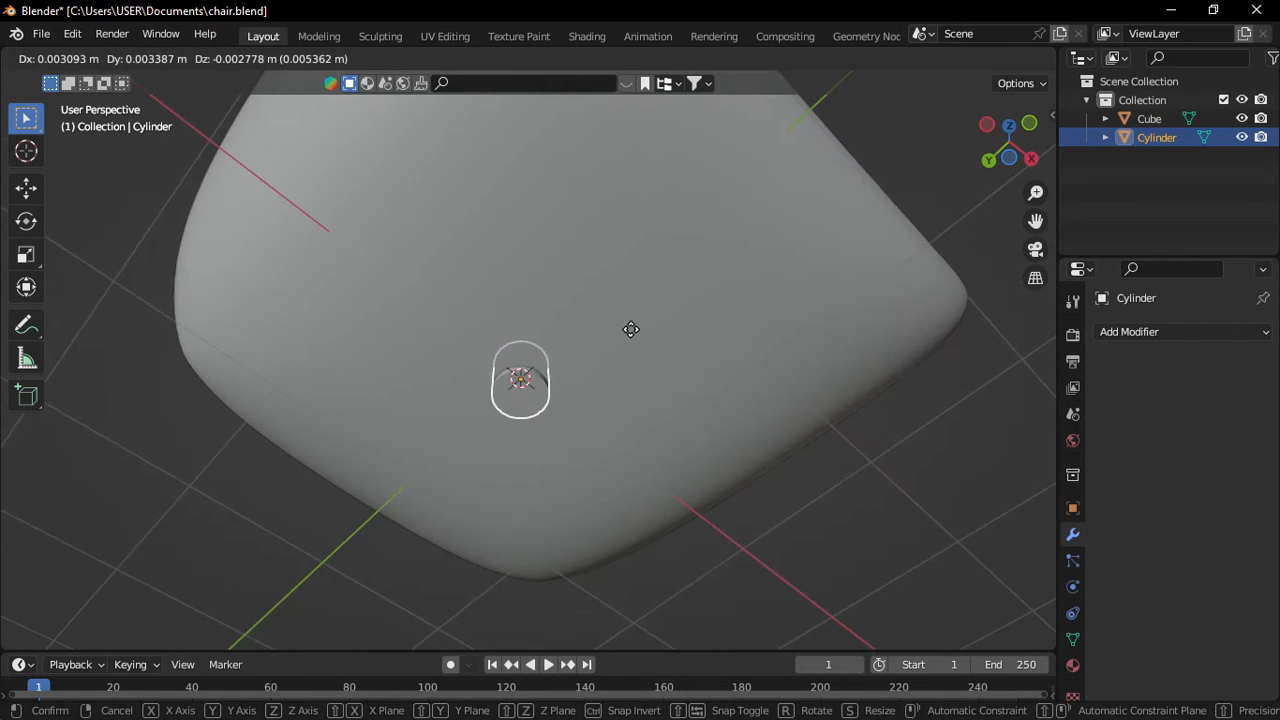
pyautogui.press('z')
pyautogui.click(605, 365)
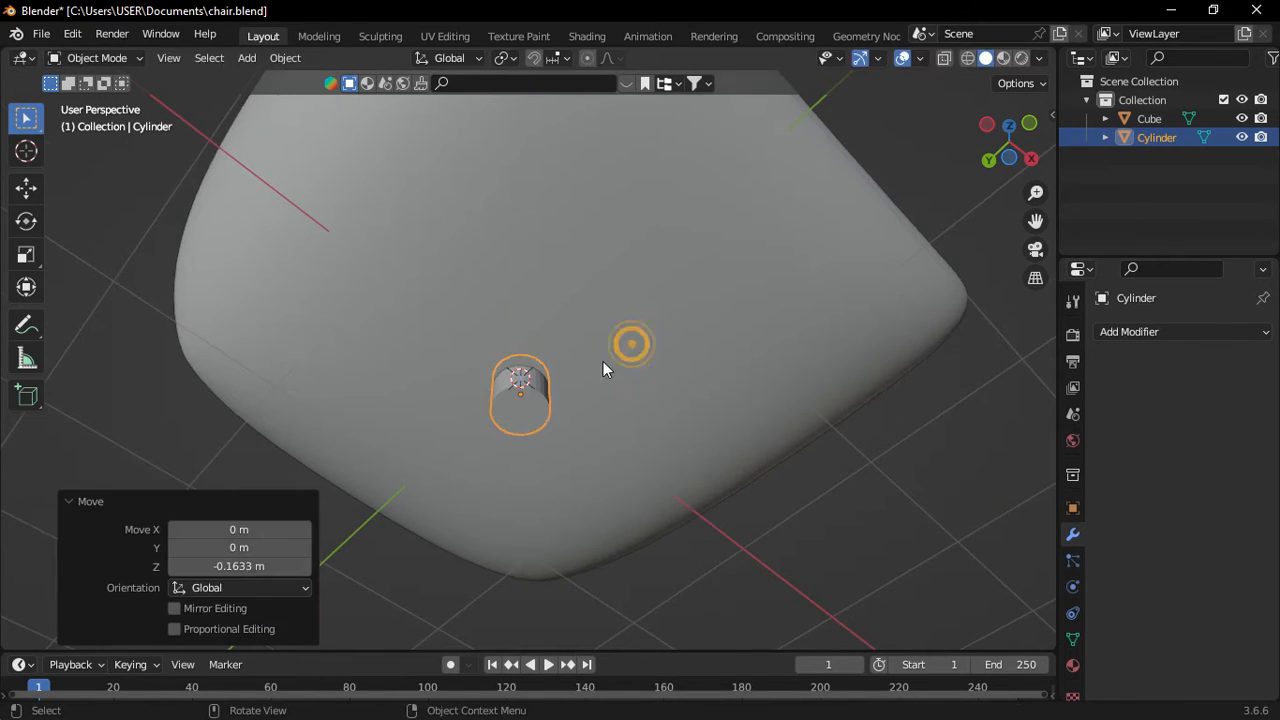
# Select the cylinder's bottom face in face mode and inset it.
pyautogui.moveTo(605, 365); pyautogui.dragTo(543, 391, button='middle')
pyautogui.hotkey('ctrl', 'Tab')
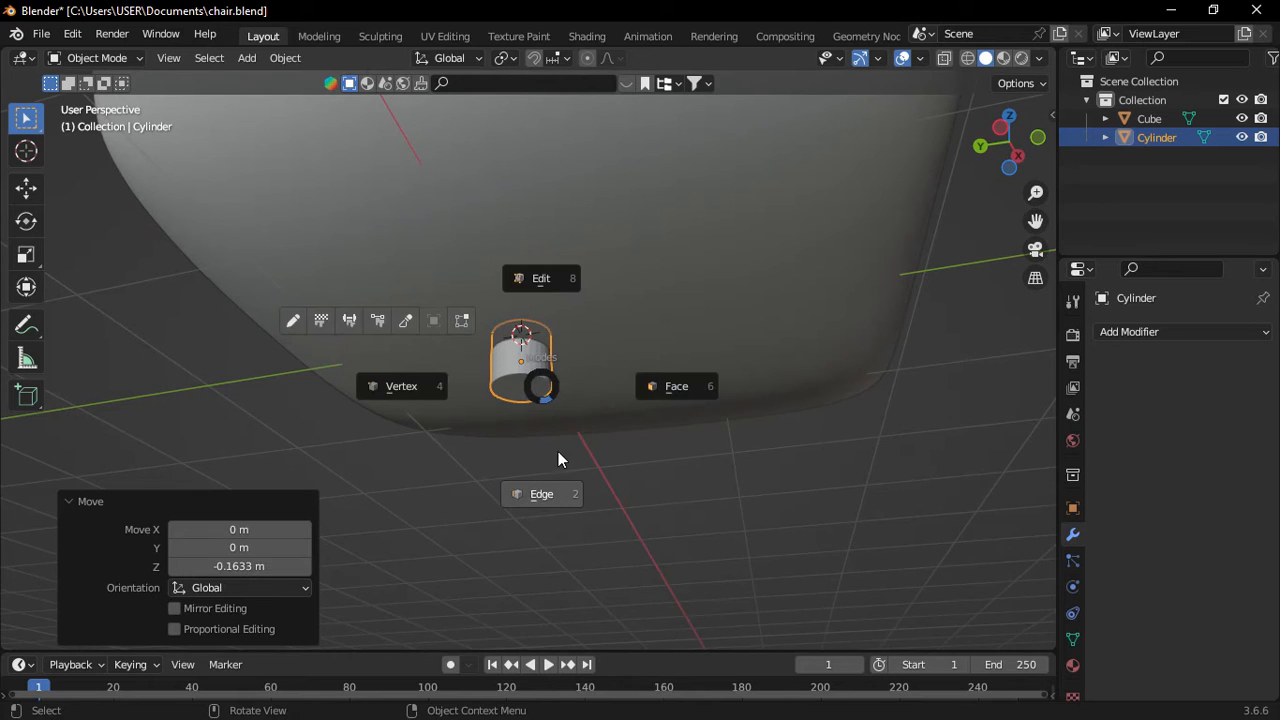
pyautogui.click(669, 388)
pyautogui.scroll(2, 583, 397)
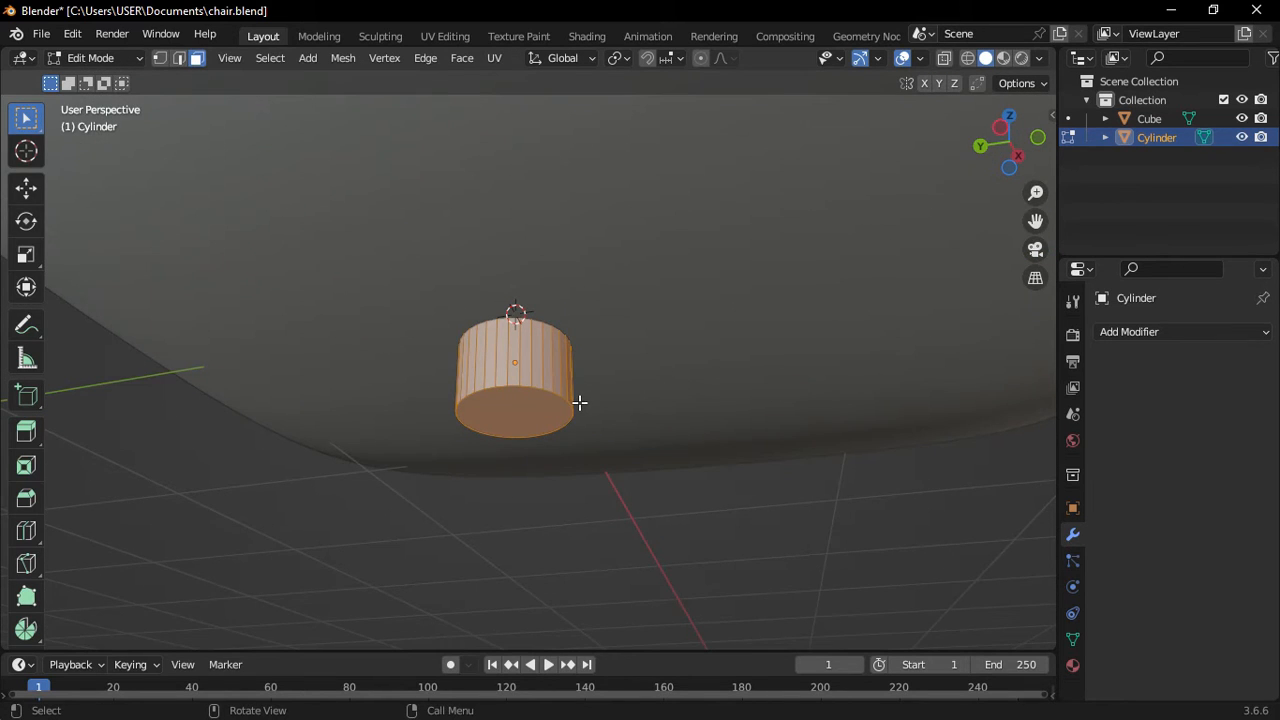
pyautogui.click(516, 425)
pyautogui.moveTo(514, 394); pyautogui.dragTo(511, 392, button='middle')
pyautogui.press('i')
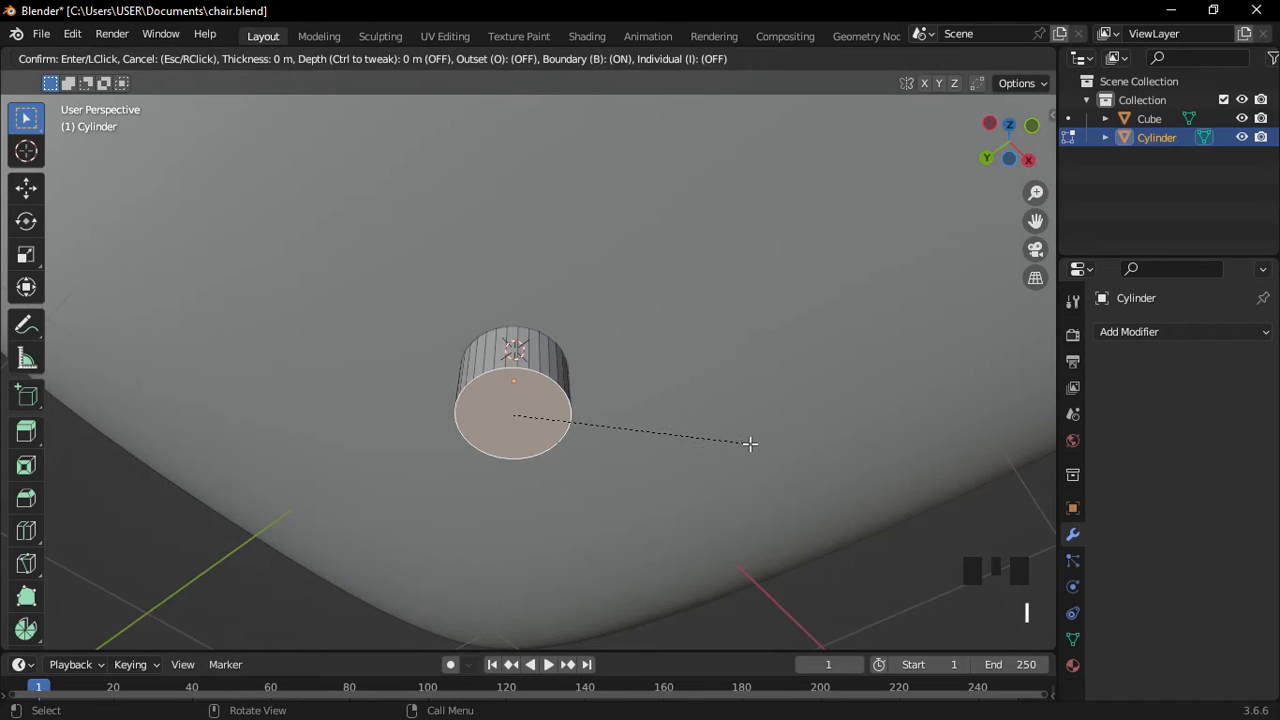
pyautogui.click(724, 443)
# Extrude the inset face down into a pole, widen a stepped ring, and extrude another section.
pyautogui.moveTo(724, 443); pyautogui.dragTo(602, 453, button='middle')
pyautogui.press('e')
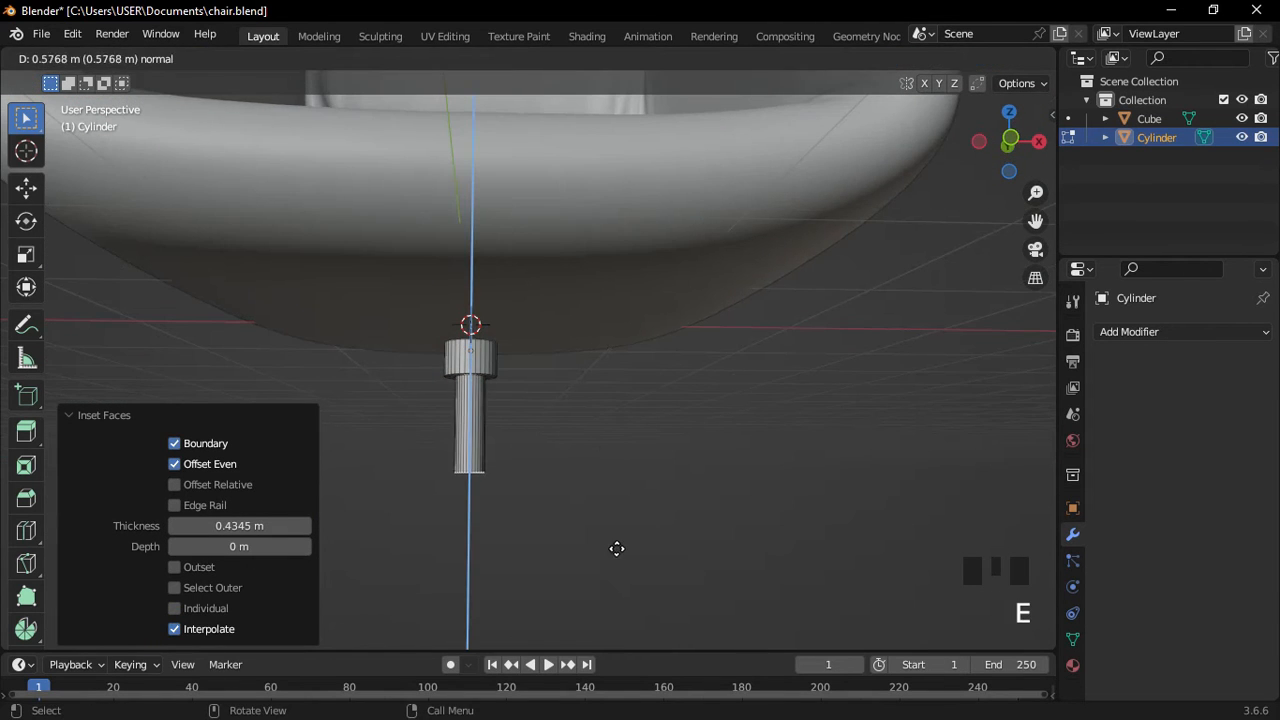
pyautogui.click(618, 569)
pyautogui.press('e')
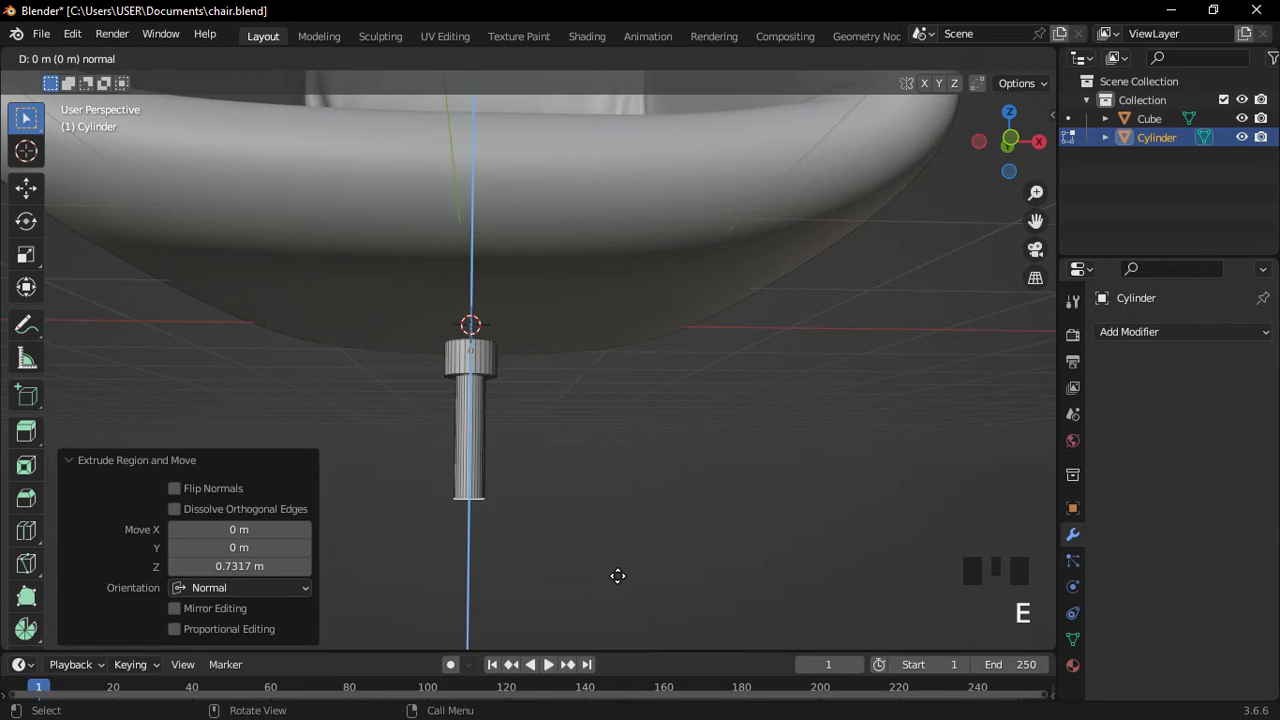
pyautogui.press('s')
pyautogui.click(718, 595)
pyautogui.scroll(-2, 651, 554)
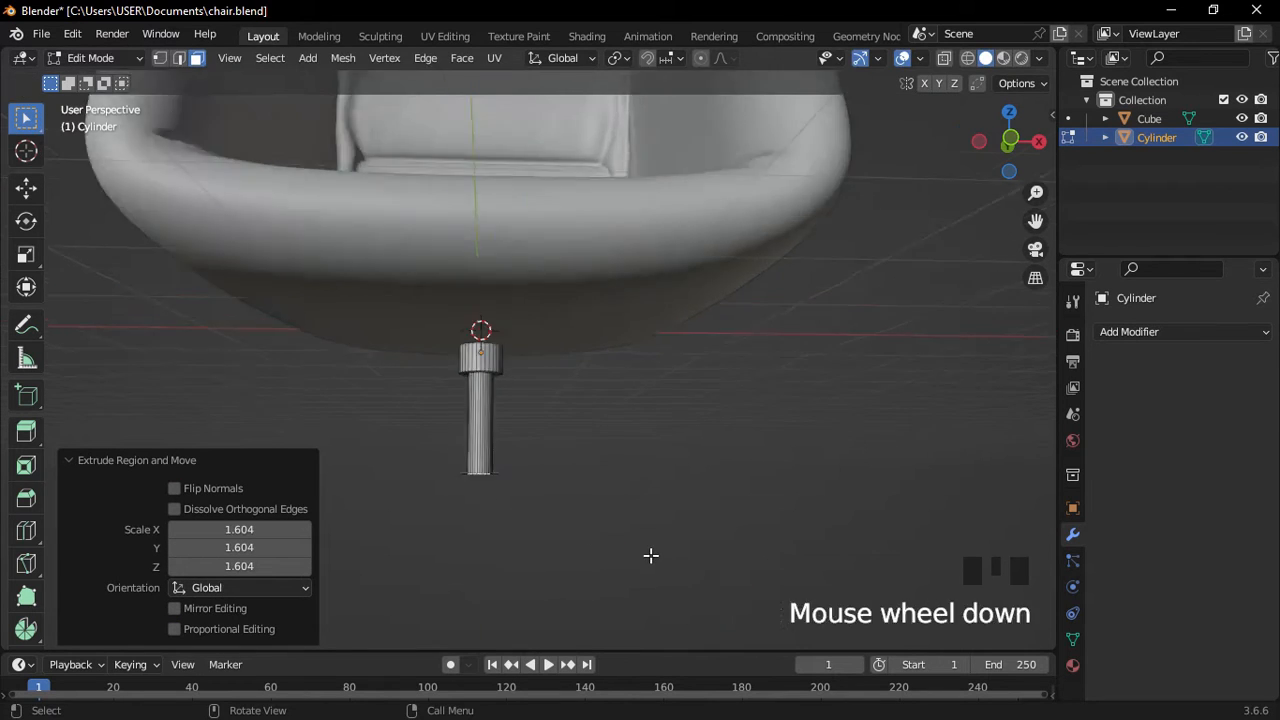
pyautogui.keyDown('shift'); pyautogui.moveTo(651, 554); pyautogui.dragTo(654, 494, button='middle'); pyautogui.keyUp('shift')
pyautogui.press('e')
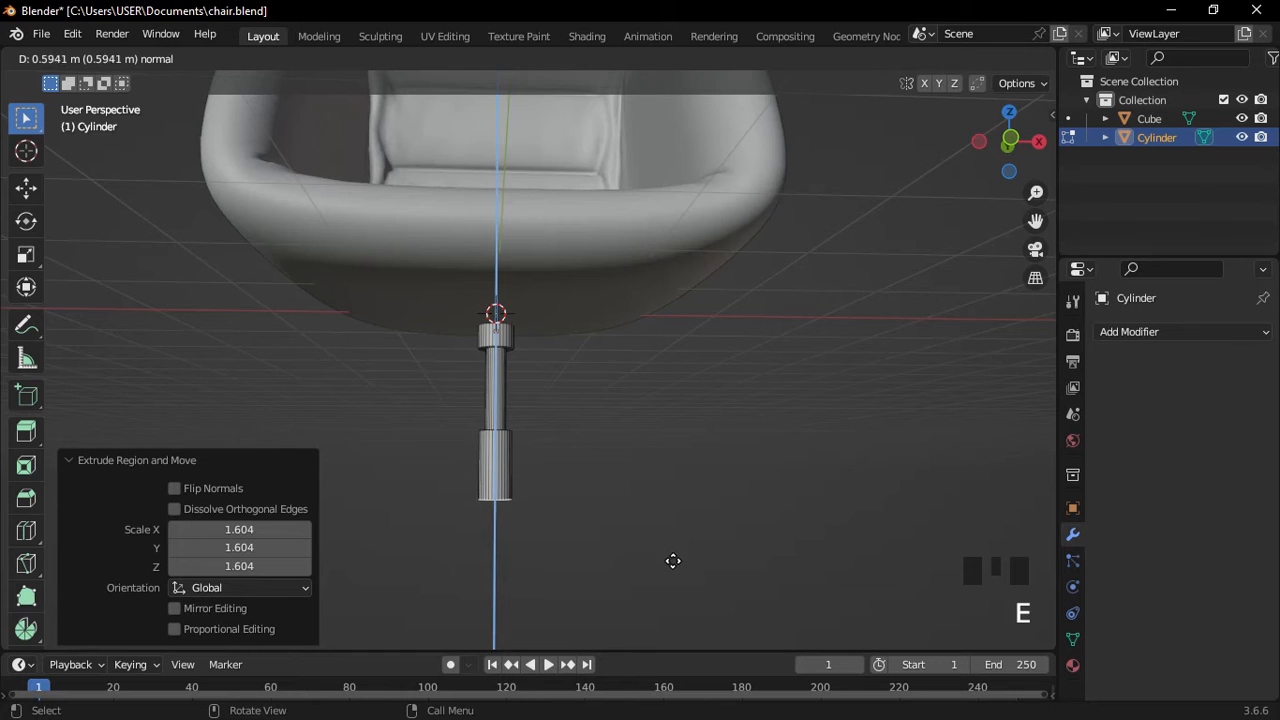
pyautogui.click(676, 575)
pyautogui.keyDown('shift'); pyautogui.moveTo(676, 575); pyautogui.dragTo(683, 540, button='middle'); pyautogui.keyUp('shift')
pyautogui.scroll(-2, 683, 529)
pyautogui.scroll(-1, 683, 542)
pyautogui.scroll(5, 676, 525)
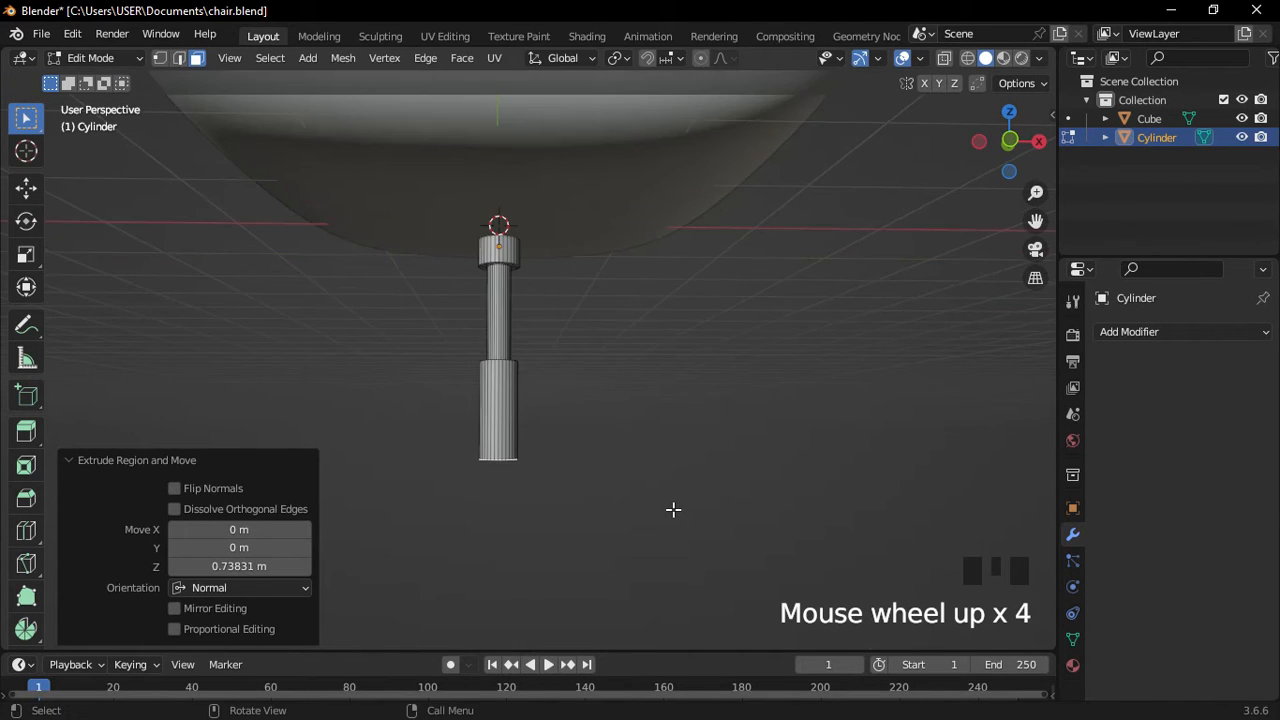
# Extrude a short ring, widen it to 1.668, and extrude the flared foot downward.
pyautogui.press('e')
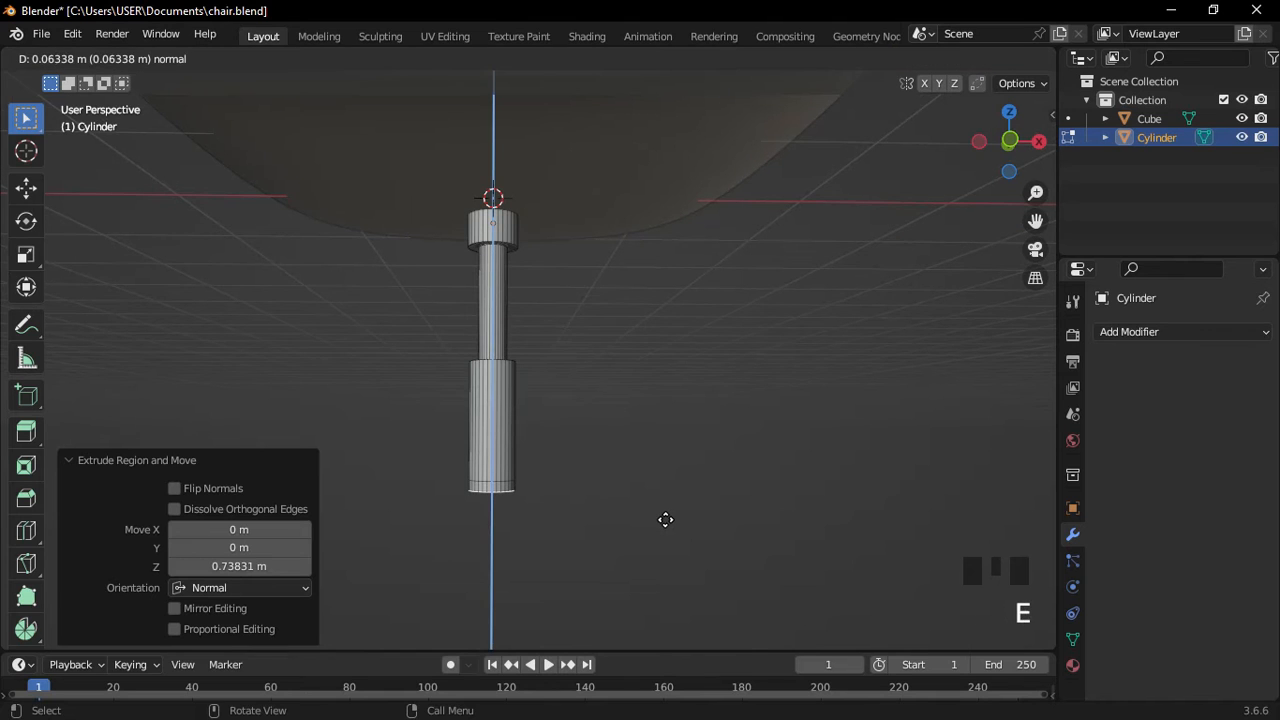
pyautogui.click(665, 520)
pyautogui.press('s')
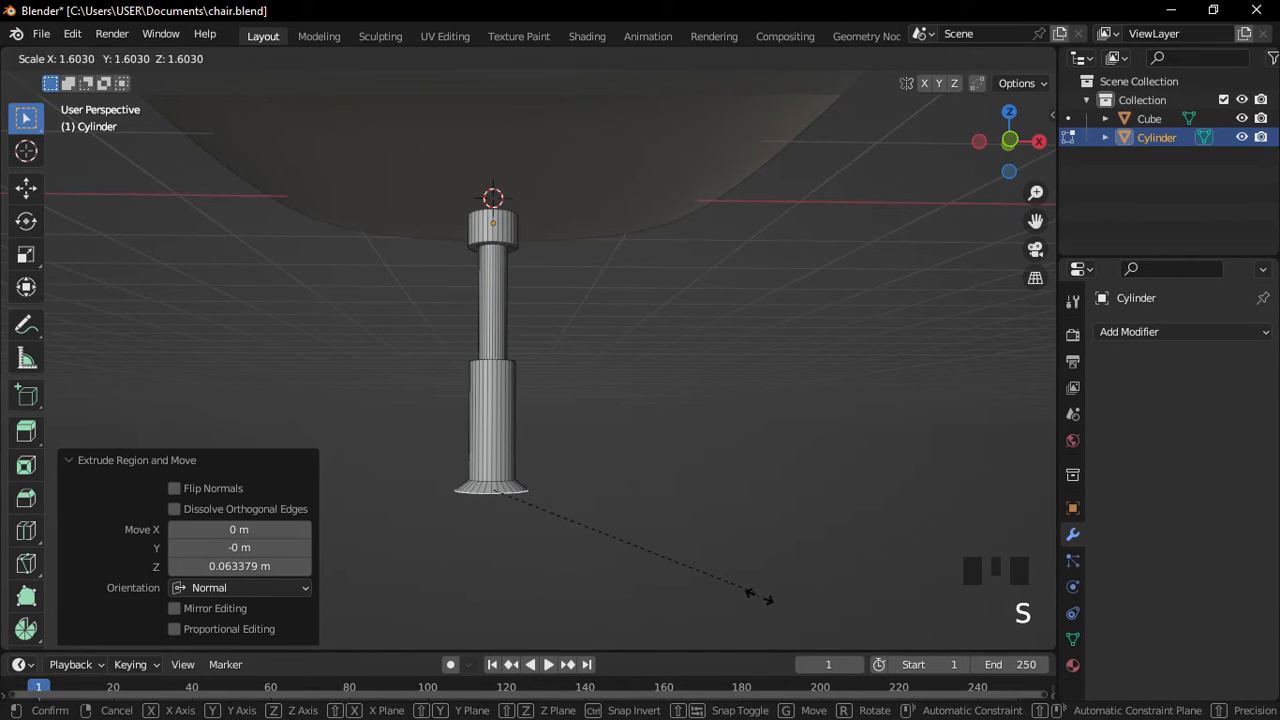
pyautogui.click(763, 599)
pyautogui.press('e')
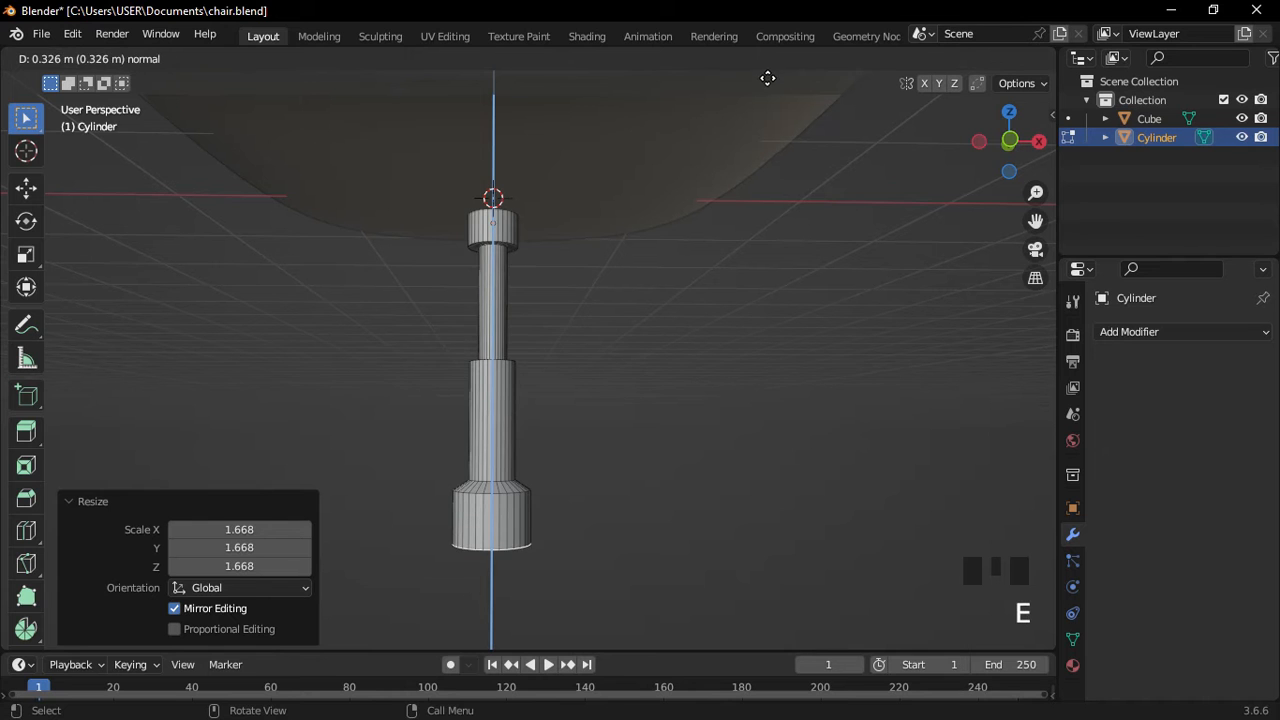
pyautogui.click(769, 82)
pyautogui.moveTo(686, 260); pyautogui.dragTo(546, 354, button='middle')
pyautogui.scroll(2, 609, 357)
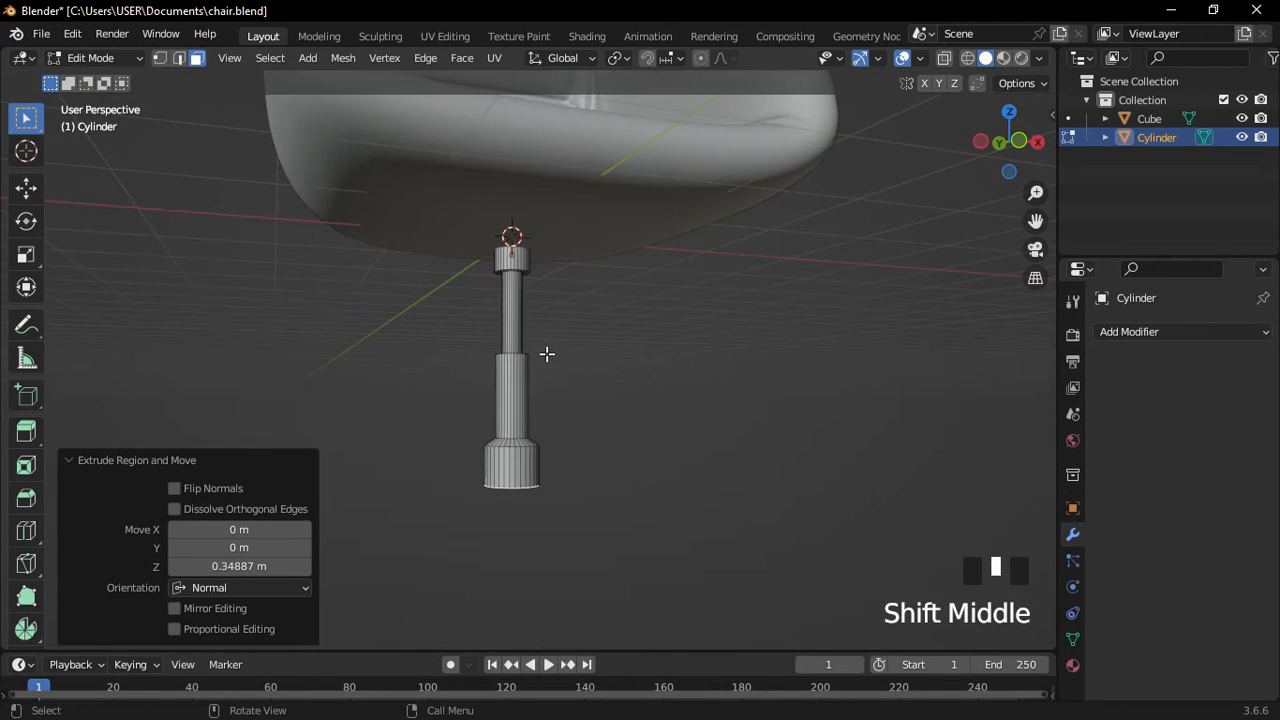
# Return to Object Mode and give the pole smooth shading.
pyautogui.press('Tab')
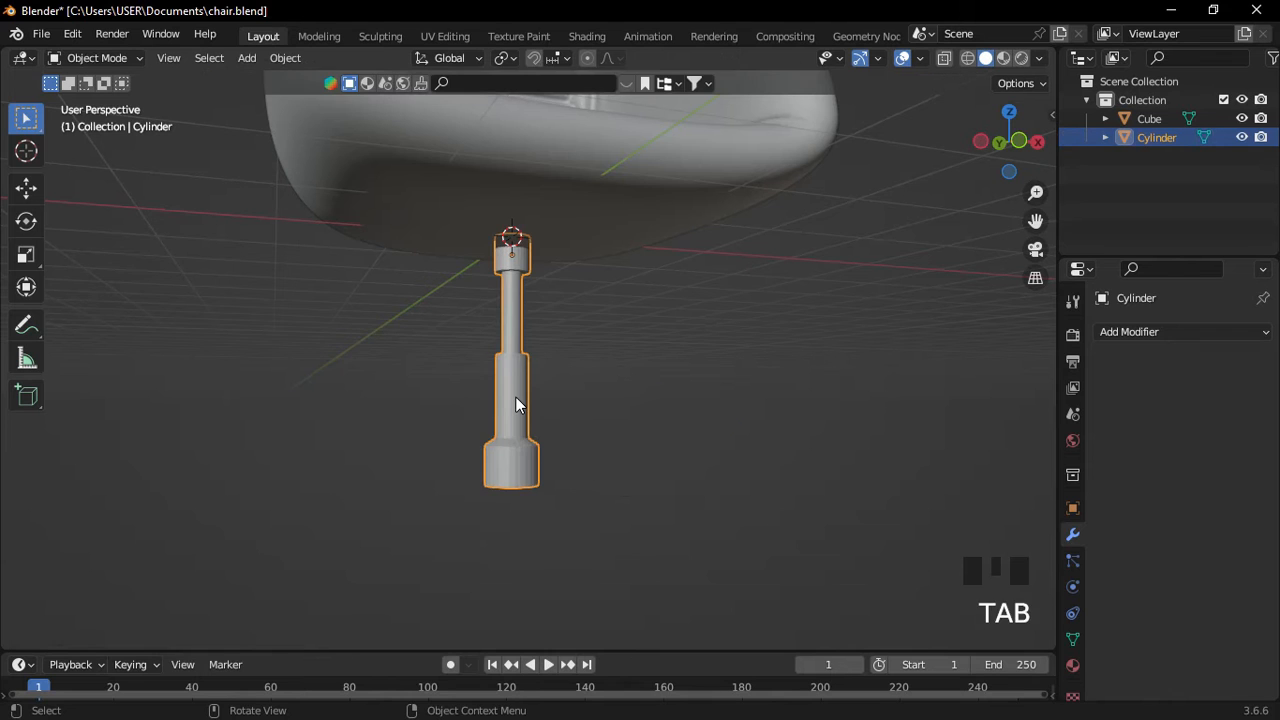
pyautogui.scroll(2, 513, 396)
pyautogui.rightClick(511, 397)
pyautogui.moveTo(511, 397)
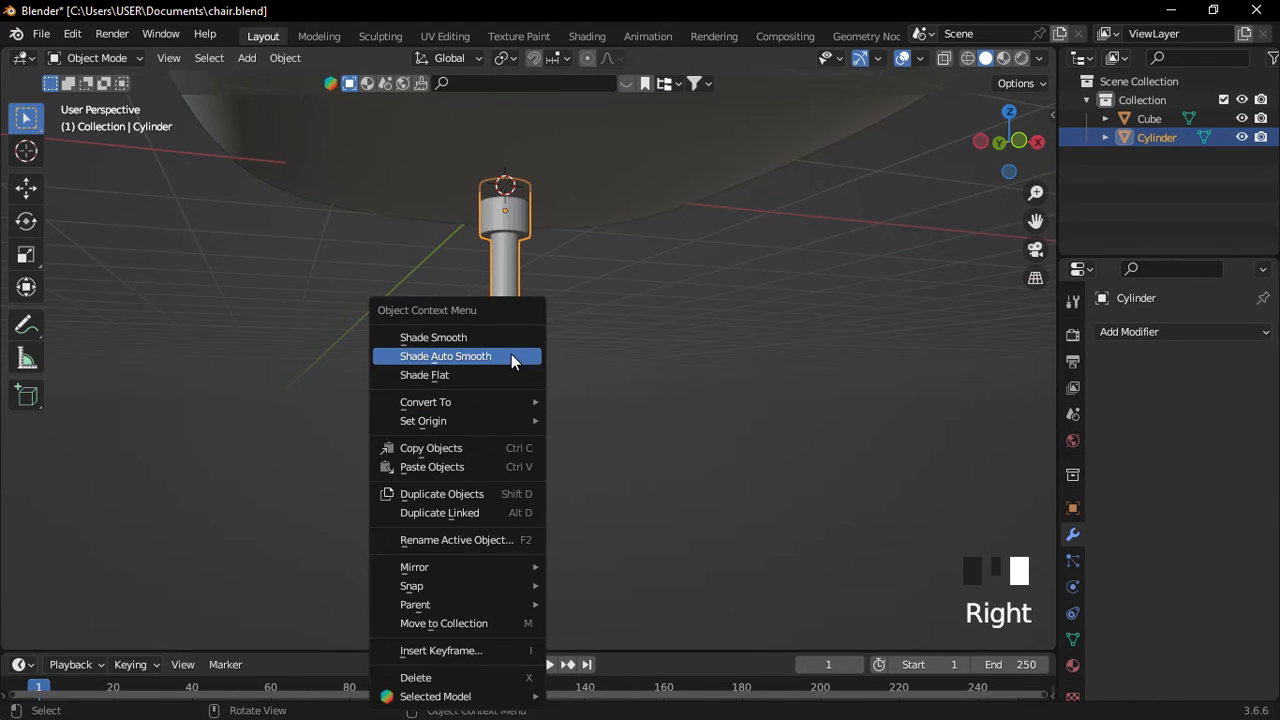
pyautogui.click(511, 357)
pyautogui.scroll(-3, 640, 405)
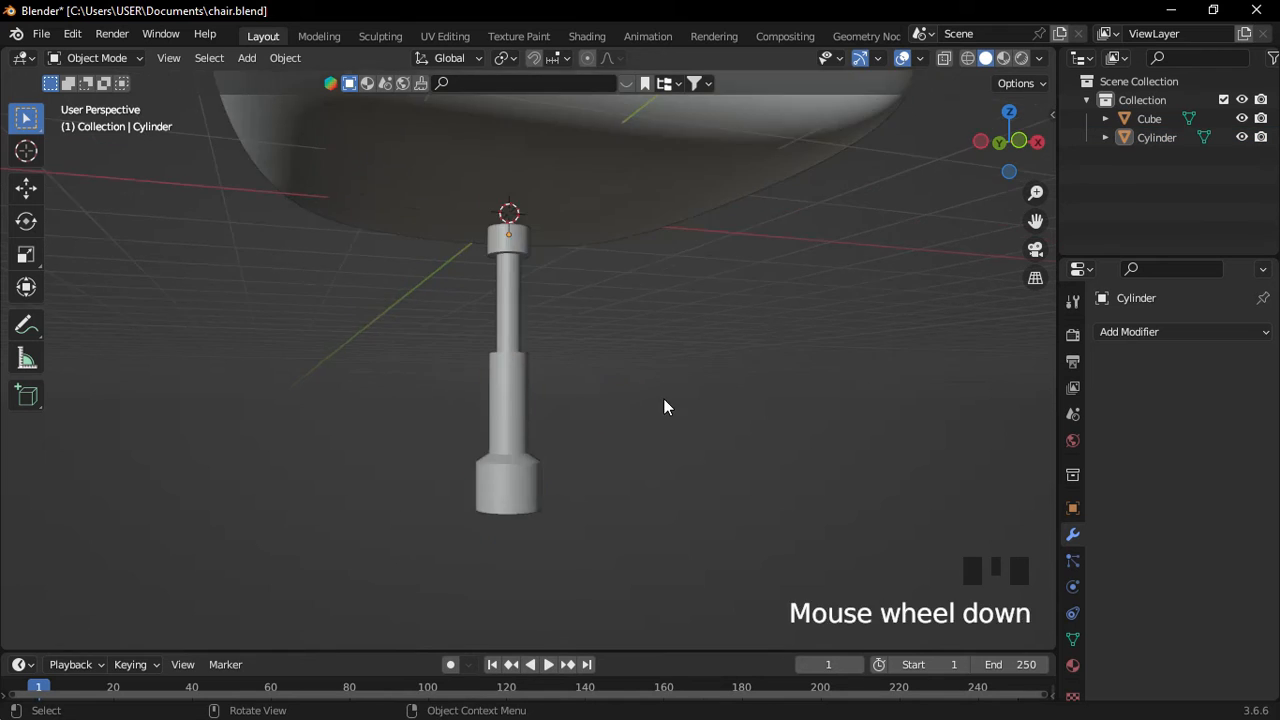
pyautogui.moveTo(666, 406); pyautogui.dragTo(536, 366, button='middle')
pyautogui.scroll(6, 434, 394)
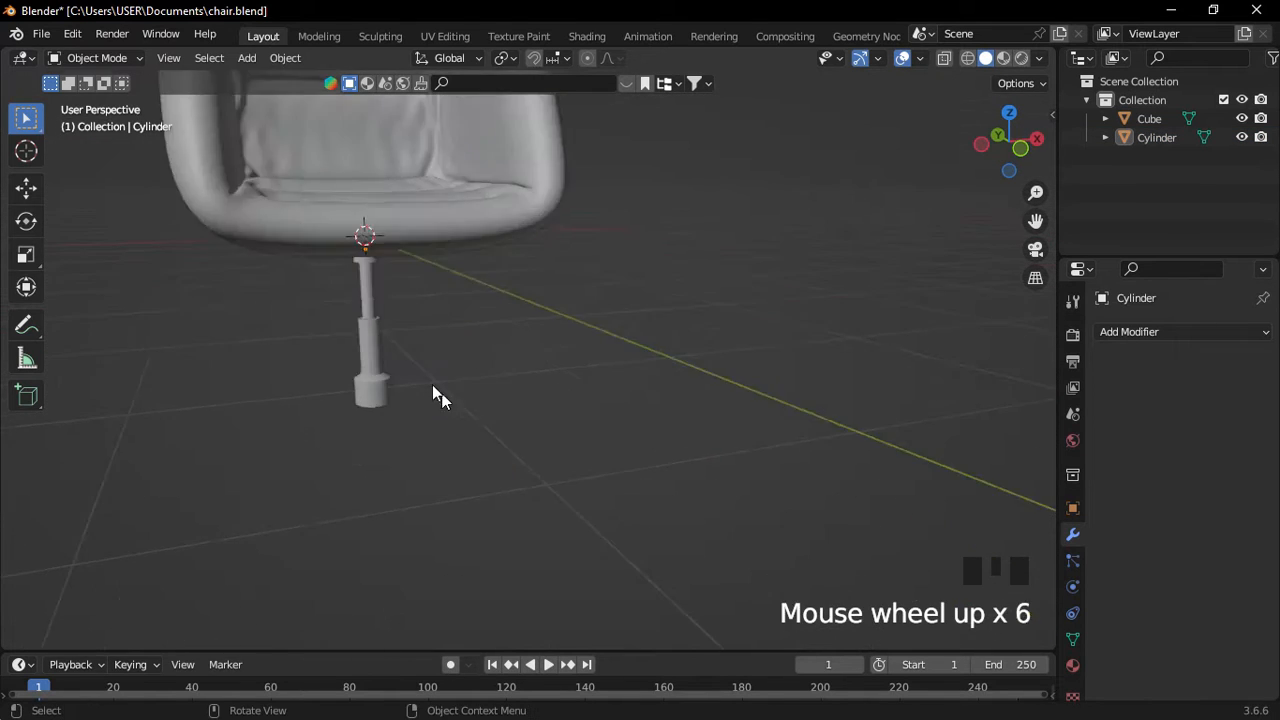
pyautogui.keyDown('shift'); pyautogui.moveTo(434, 394); pyautogui.dragTo(426, 386, button='middle'); pyautogui.keyUp('shift')
pyautogui.keyDown('shift'); pyautogui.scroll(-3, 257, 329); pyautogui.keyUp('shift')
# Scale the whole pole up slightly, then deselect it and view the full chair.
pyautogui.click(342, 340)
pyautogui.press('s')
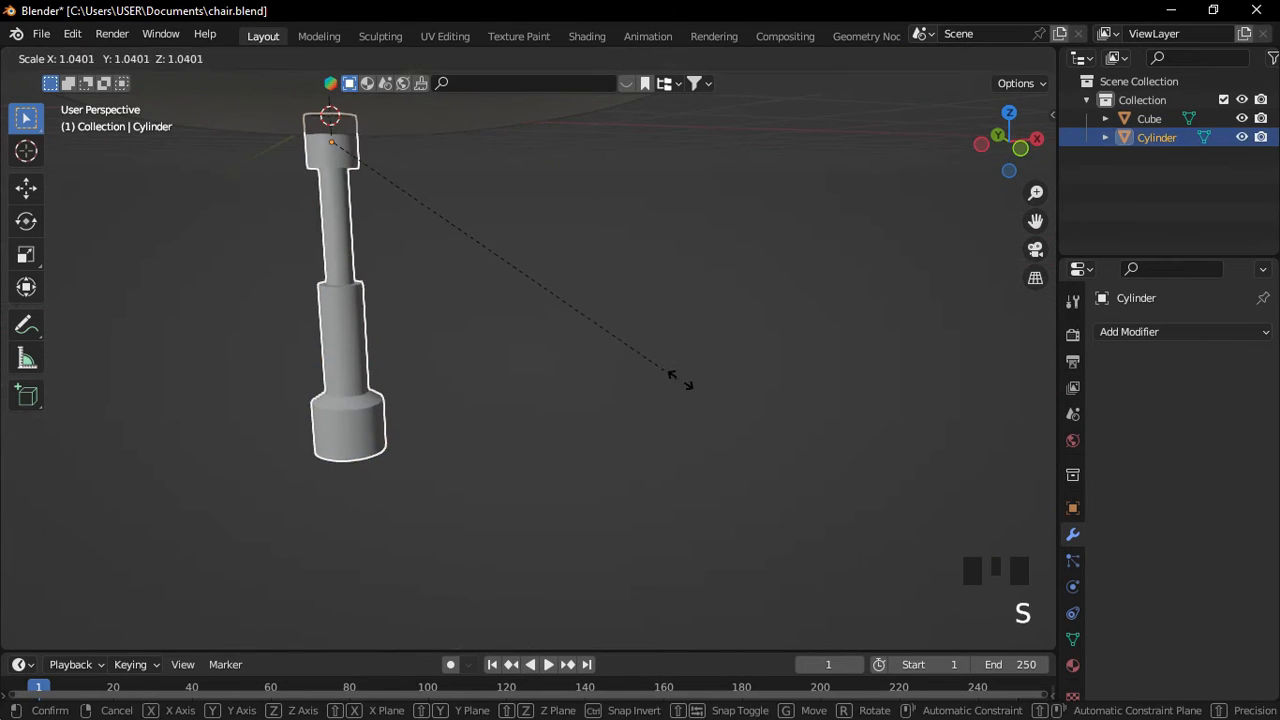
pyautogui.click(712, 400)
pyautogui.scroll(-3, 713, 397)
pyautogui.click(717, 374)
pyautogui.scroll(-4, 716, 373)
pyautogui.moveTo(716, 373); pyautogui.dragTo(508, 377, button='middle')
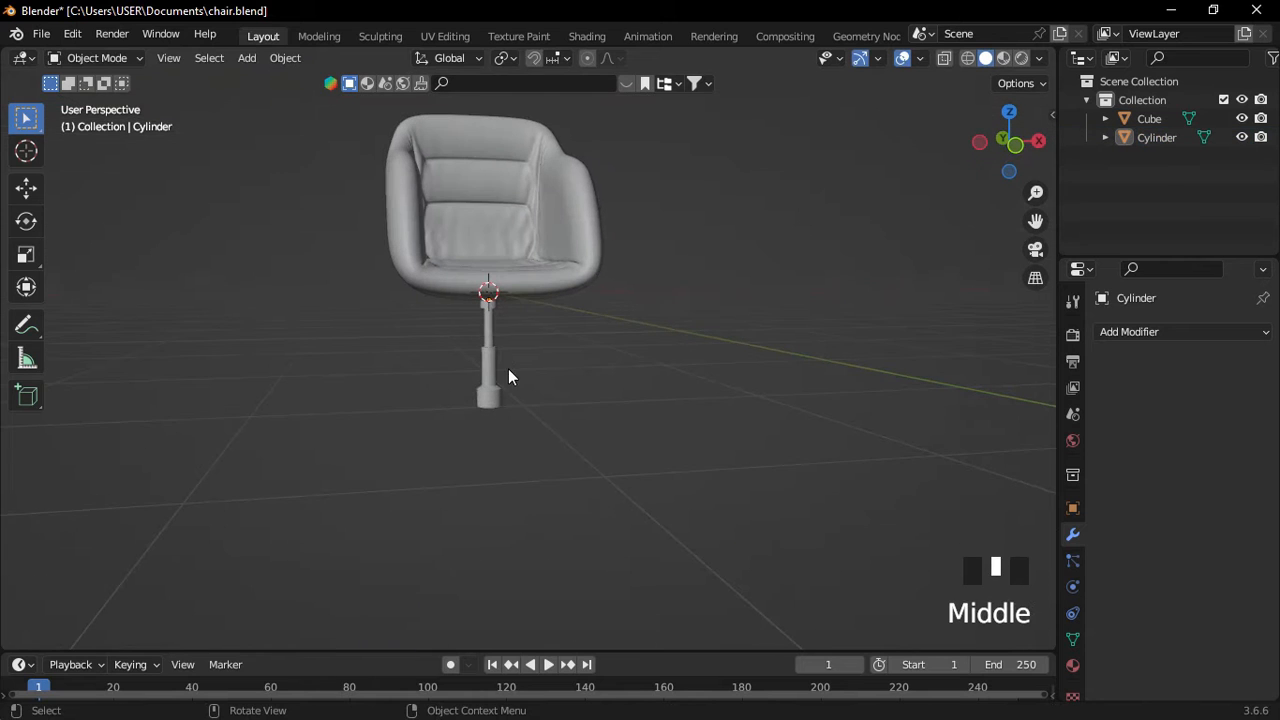
# Add a cube, shrink it to 0.187, and switch to the front view.
pyautogui.hotkey('shift', 'a')
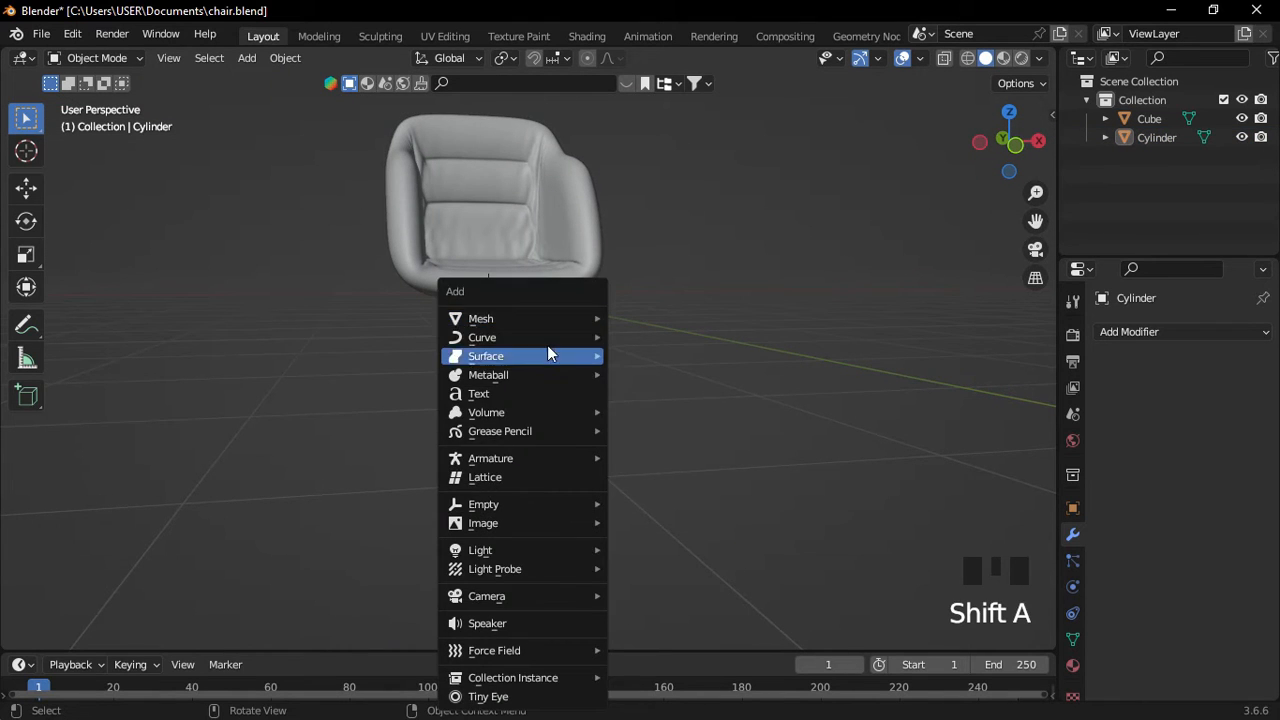
pyautogui.moveTo(560, 317)
pyautogui.click(680, 354)
pyautogui.moveTo(680, 354); pyautogui.dragTo(643, 398, button='middle')
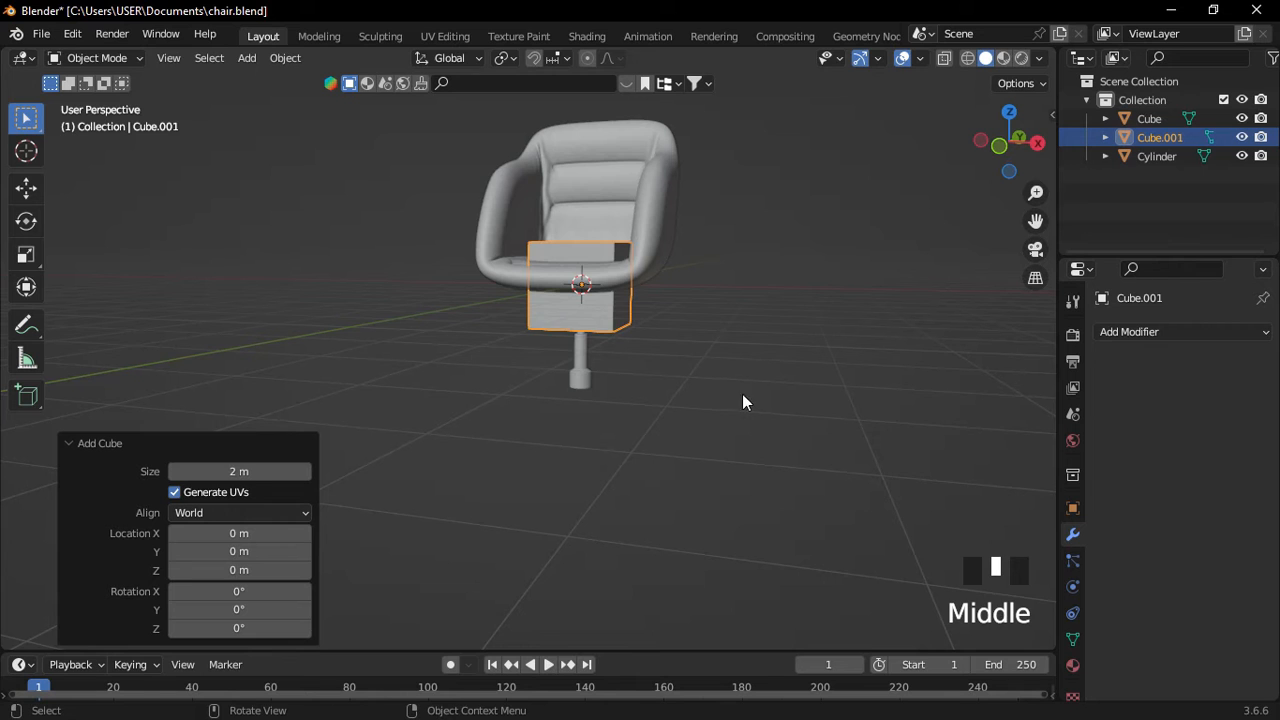
pyautogui.press('s')
pyautogui.click(616, 302)
pyautogui.press('KP_1')
pyautogui.scroll(8, 604, 396)
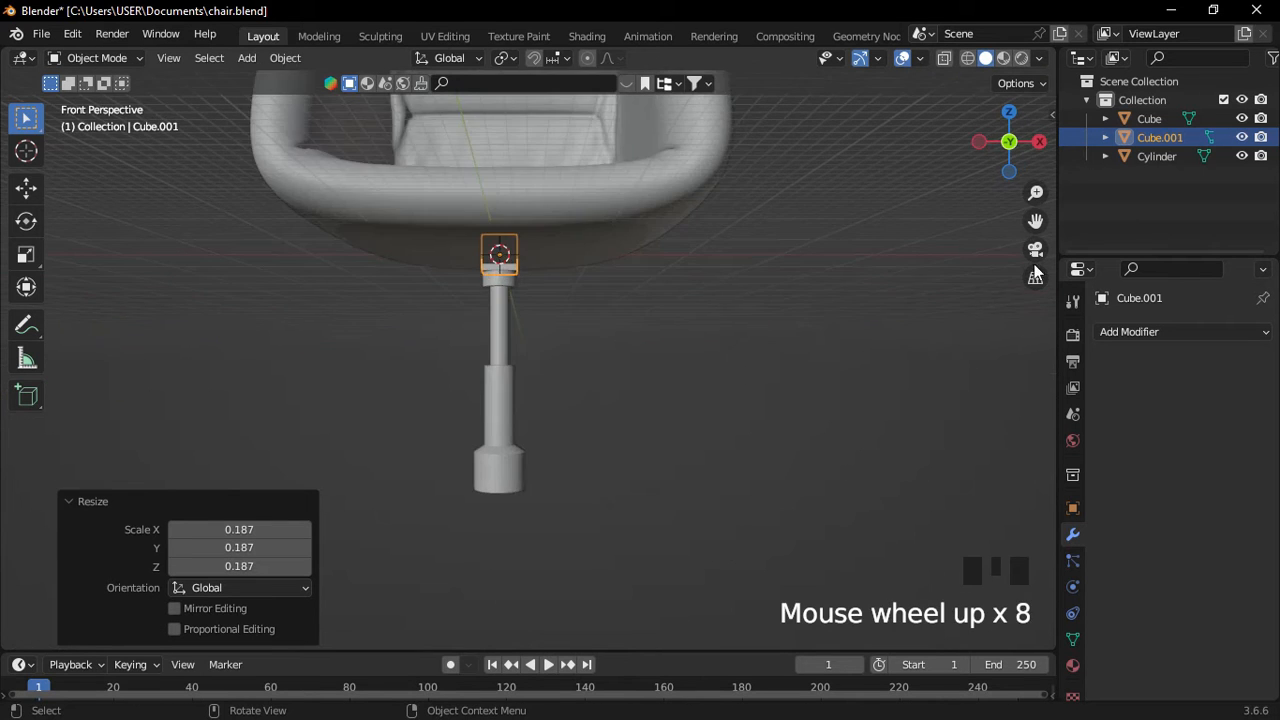
pyautogui.keyDown('shift'); pyautogui.scroll(-2, 678, 385); pyautogui.keyUp('shift')
pyautogui.keyDown('shift'); pyautogui.moveTo(678, 385); pyautogui.dragTo(591, 326, button='middle'); pyautogui.keyUp('shift')
# Move the cube down and sideways beside the pole's foot, scaled to 0.694.
pyautogui.press('g')
pyautogui.press('z')
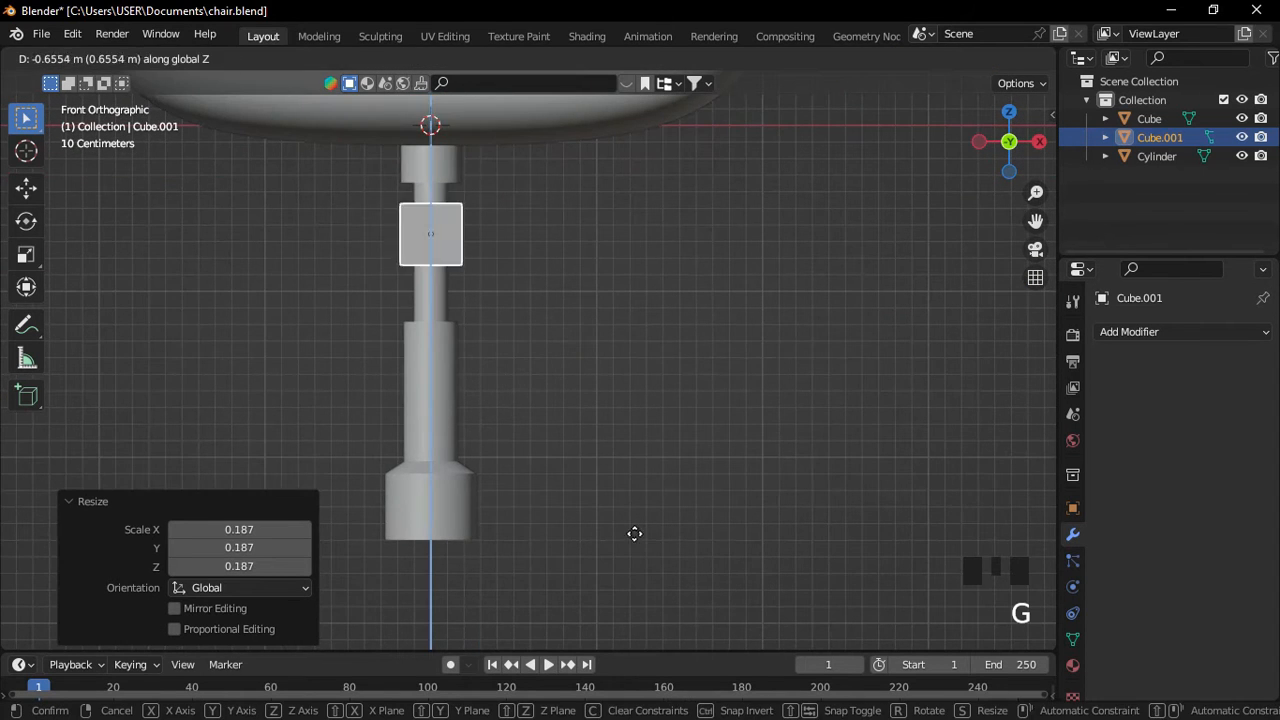
pyautogui.click(638, 123)
pyautogui.press('g')
pyautogui.press('y')
pyautogui.press('x')
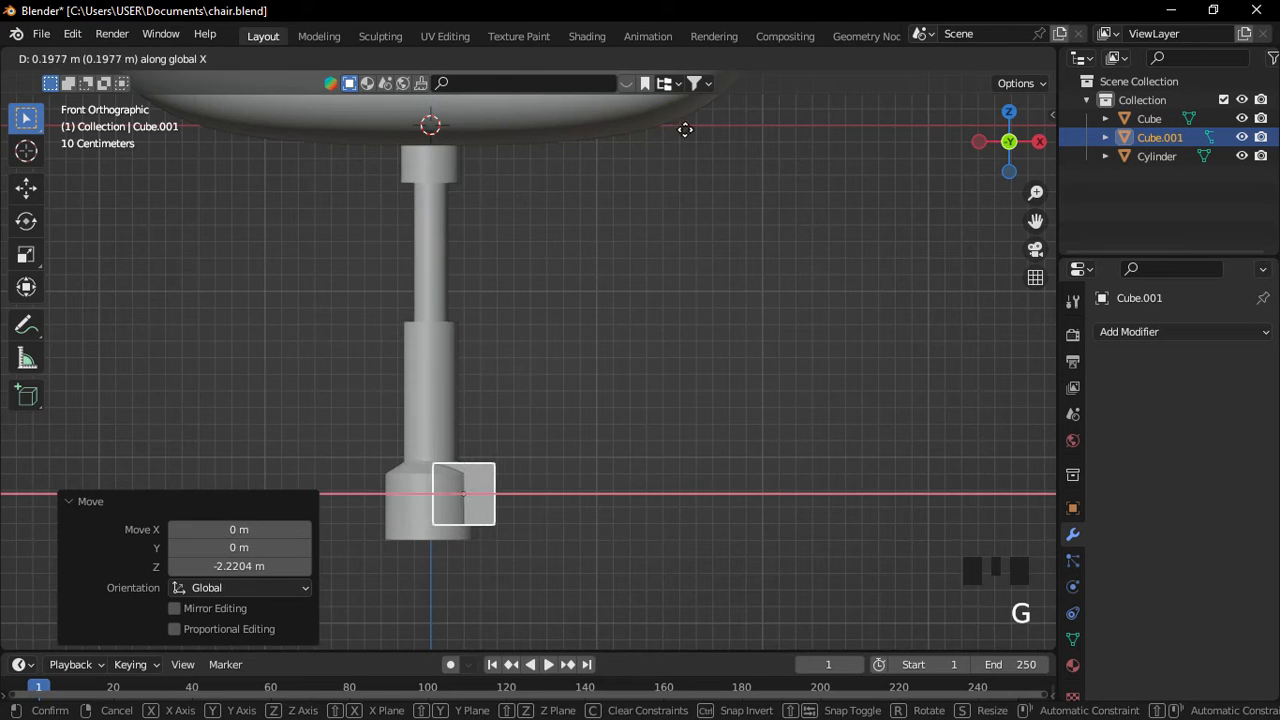
pyautogui.click(716, 145)
pyautogui.scroll(2, 645, 412)
pyautogui.keyDown('shift'); pyautogui.moveTo(645, 412); pyautogui.dragTo(638, 221, button='middle'); pyautogui.keyUp('shift')
pyautogui.press('s')
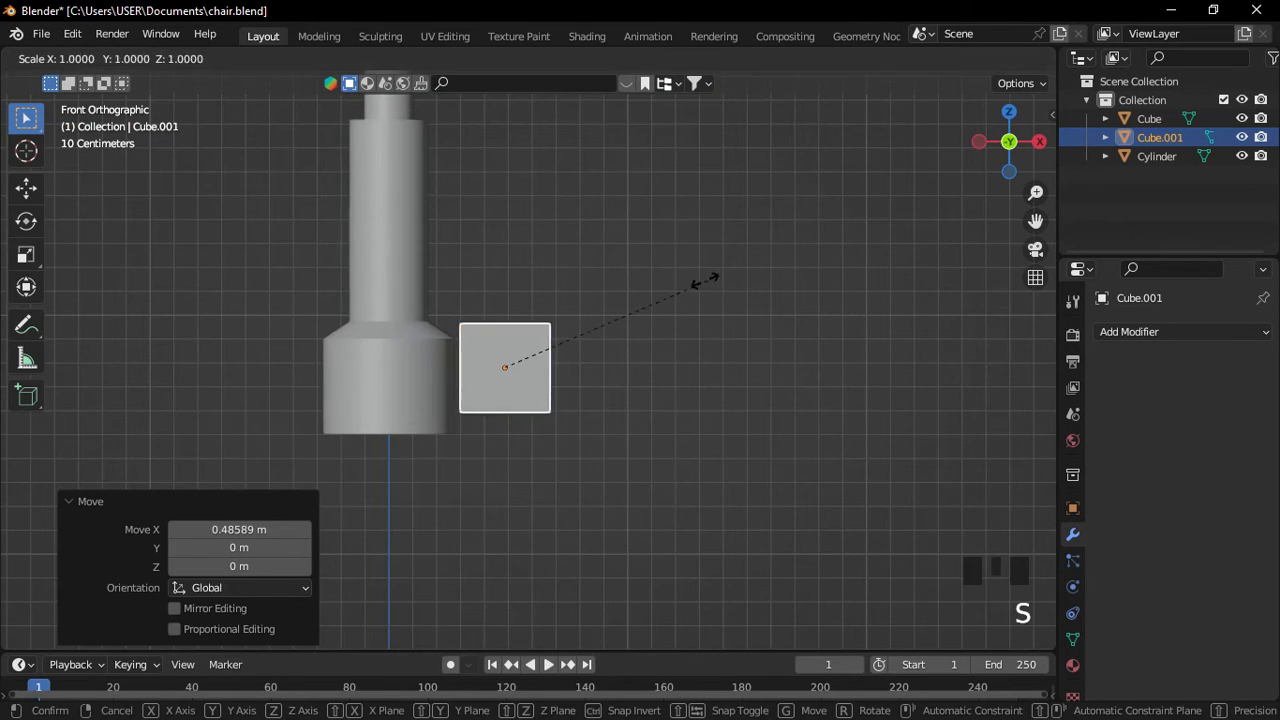
pyautogui.click(641, 297)
pyautogui.press('x')
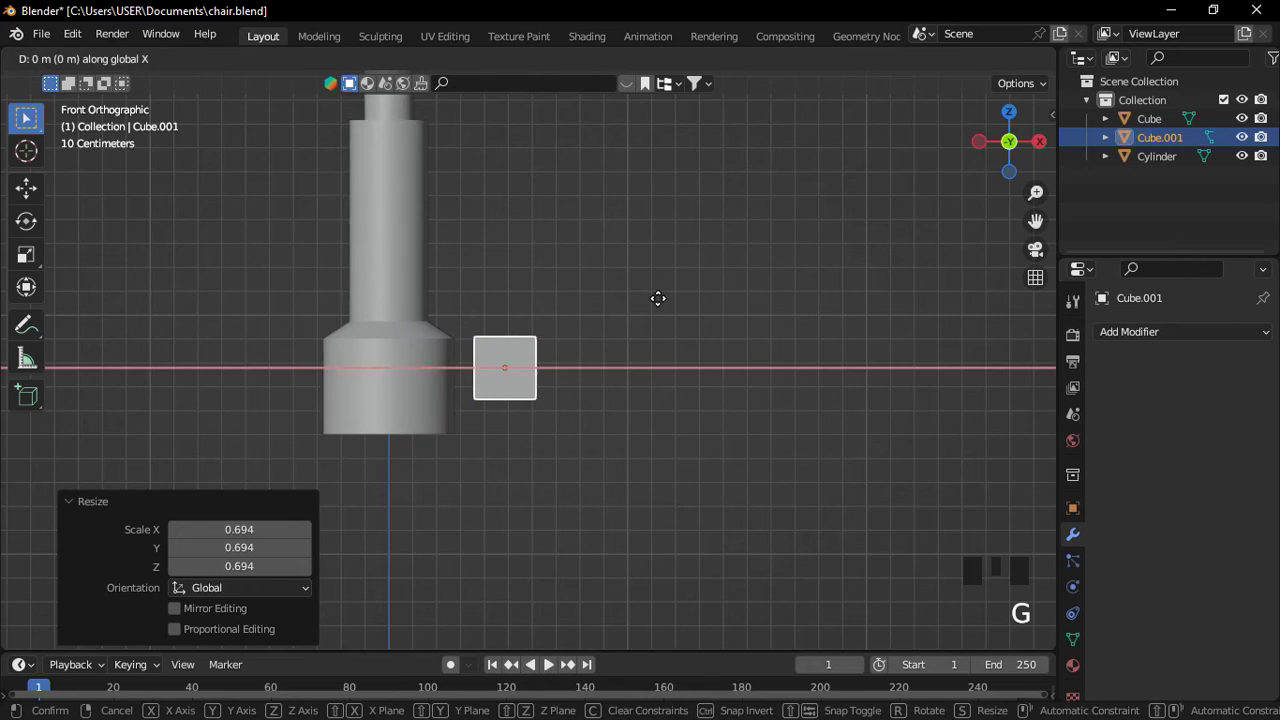
pyautogui.click(621, 307)
# Lower the cube level with the foot and stretch it along X into a long bar.
pyautogui.press('g')
pyautogui.press('z')
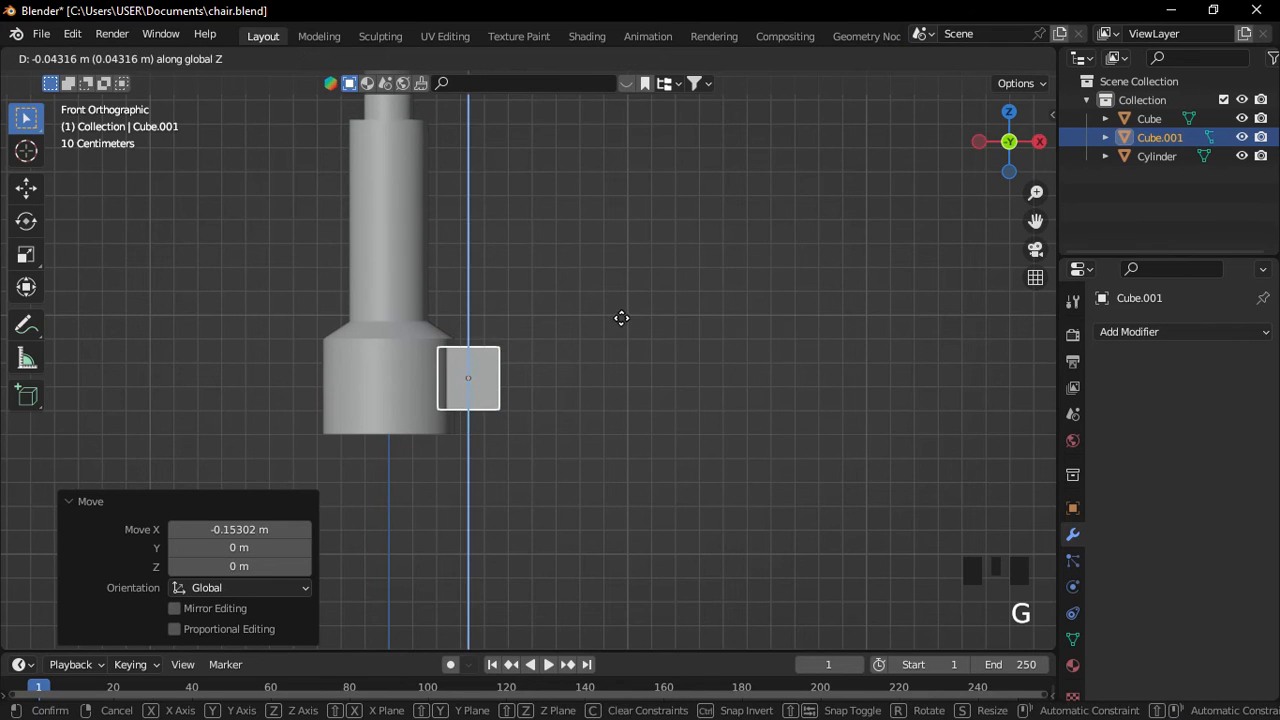
pyautogui.click(621, 320)
pyautogui.press('s')
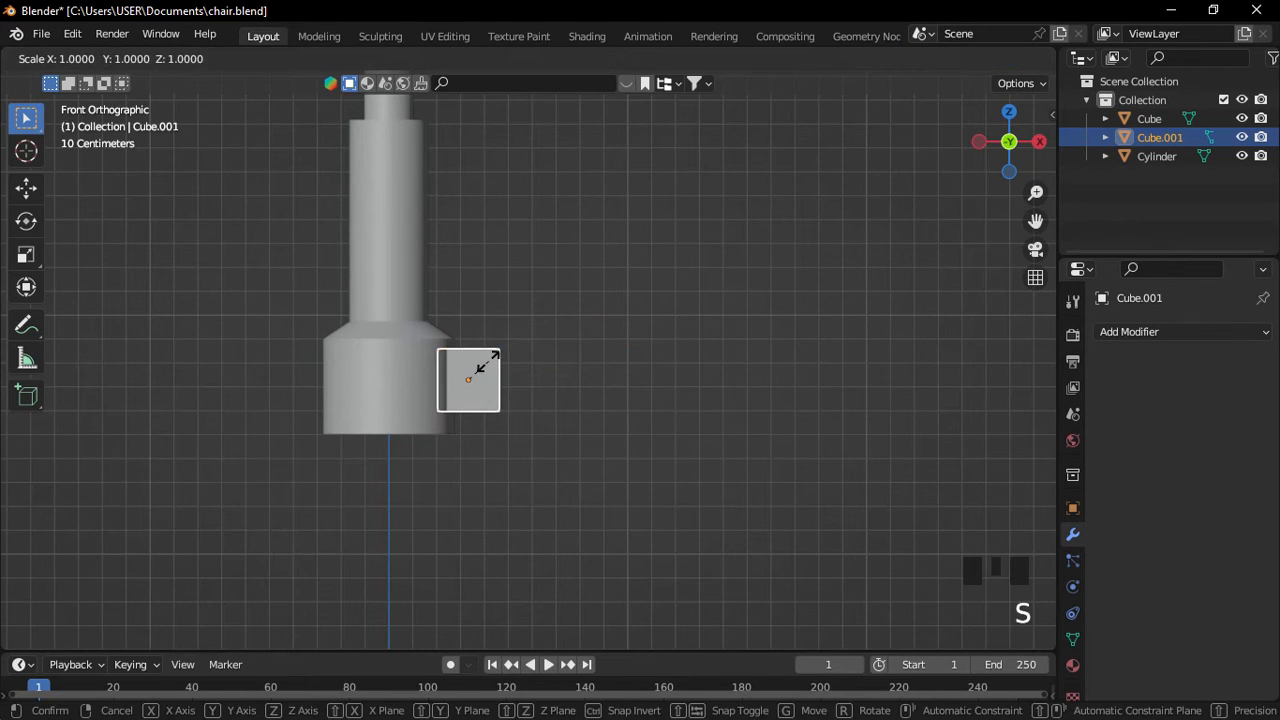
pyautogui.press('x')
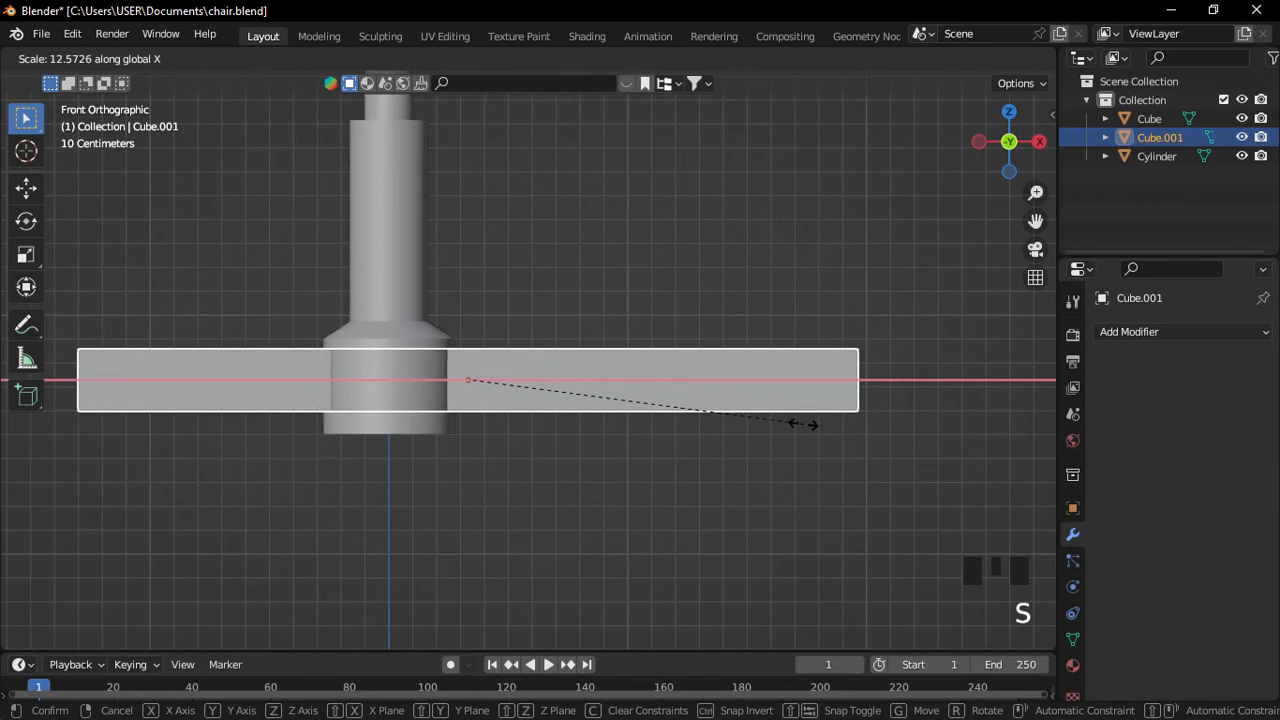
pyautogui.click(800, 425)
pyautogui.scroll(-8, 654, 374)
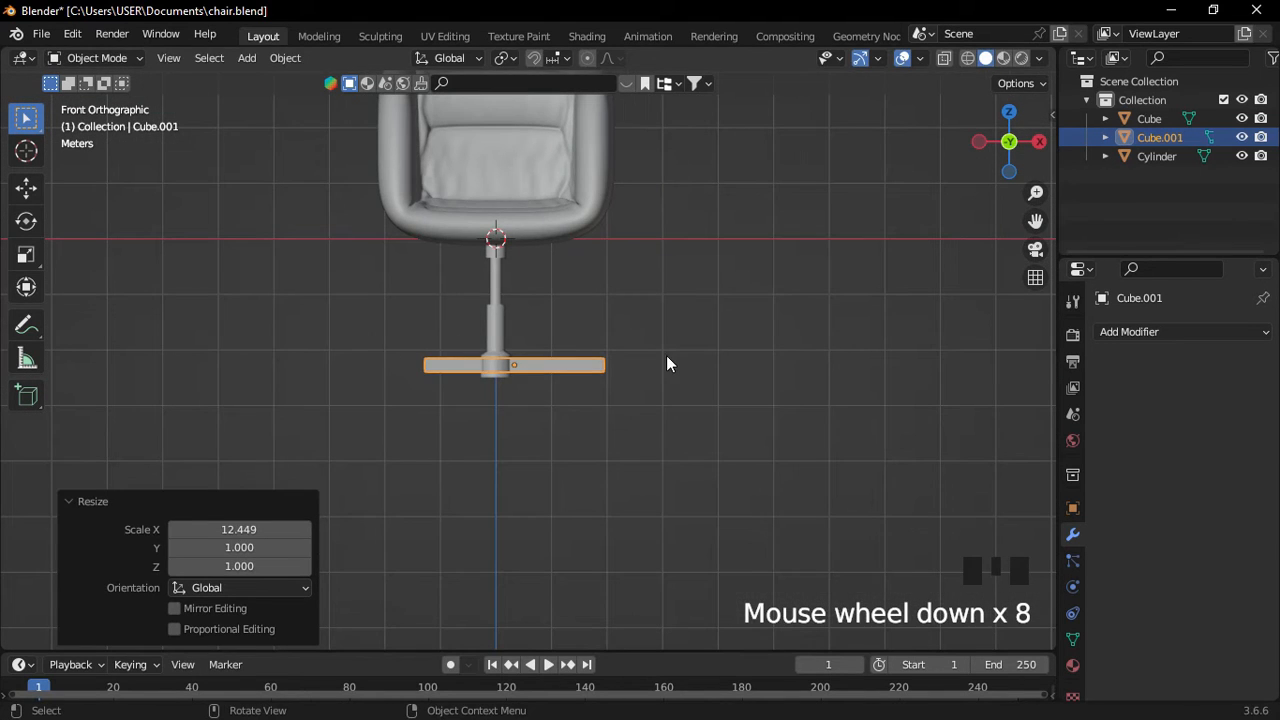
# Shorten the bar along X and reposition it beside the pole.
pyautogui.press('s')
pyautogui.press('x')
pyautogui.click(638, 364)
pyautogui.press('g')
pyautogui.press('x')
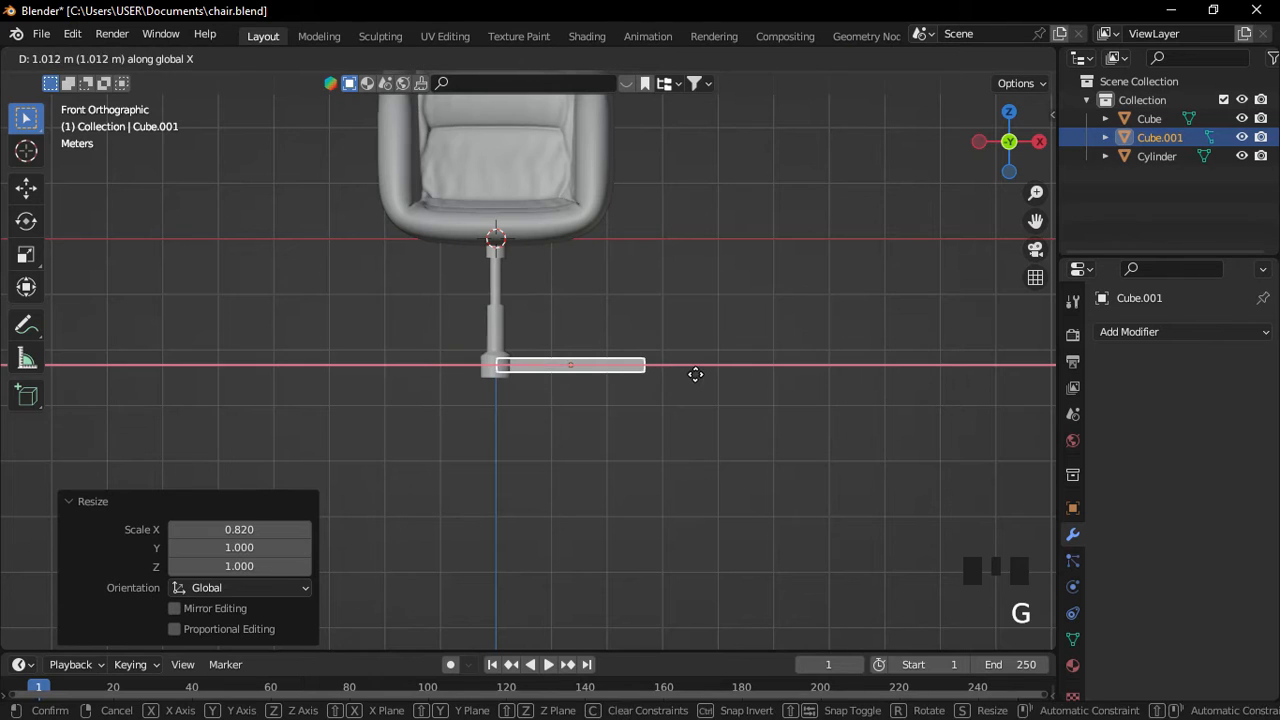
pyautogui.click(698, 375)
pyautogui.press('s')
pyautogui.press('x')
pyautogui.click(751, 381)
pyautogui.scroll(5, 751, 381)
# Slide the bar along X against the pole's foot and frame it from a low angle.
pyautogui.press('g')
pyautogui.press('x')
pyautogui.click(704, 382)
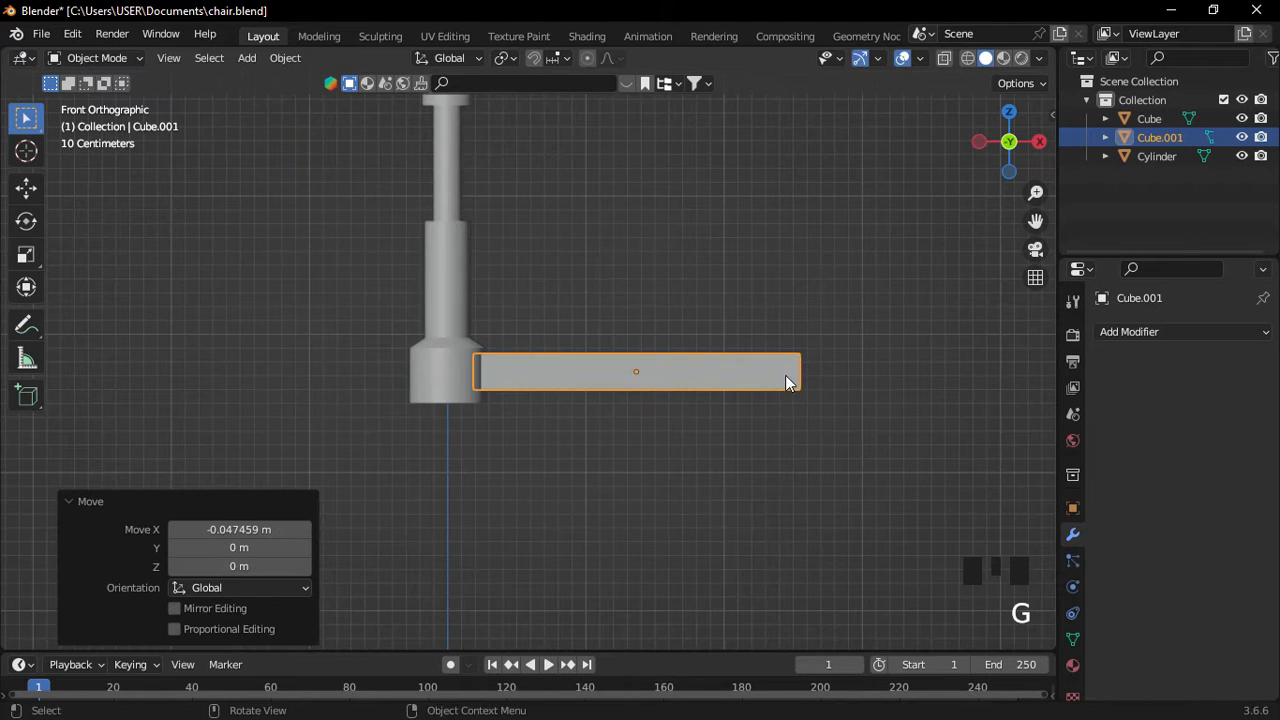
pyautogui.moveTo(785, 375); pyautogui.dragTo(705, 415, button='middle')
pyautogui.click(1029, 281)
pyautogui.moveTo(800, 350); pyautogui.dragTo(735, 345, button='middle')
pyautogui.keyDown('shift'); pyautogui.moveTo(735, 345); pyautogui.dragTo(760, 358, button='middle'); pyautogui.keyUp('shift')
pyautogui.moveTo(560, 372); pyautogui.dragTo(655, 372, button='middle')
pyautogui.press('f')
pyautogui.scroll(-6, 750, 383)
pyautogui.scroll(5, 609, 419)
pyautogui.moveTo(655, 372); pyautogui.dragTo(796, 385, button='middle')
# Rescale the bar to 0.819 and shift it along X toward the pole.
pyautogui.press('s')
pyautogui.click(657, 379)
pyautogui.press('s')
pyautogui.press('g')
pyautogui.press('x')
pyautogui.click(690, 378)
pyautogui.moveTo(677, 372); pyautogui.dragTo(651, 357, button='middle')
pyautogui.scroll(10, 593, 379)
# In Edit Mode, move the bar's outer end face down along Z so the leg slopes.
pyautogui.press('Tab')
pyautogui.press('g')
pyautogui.press('z')
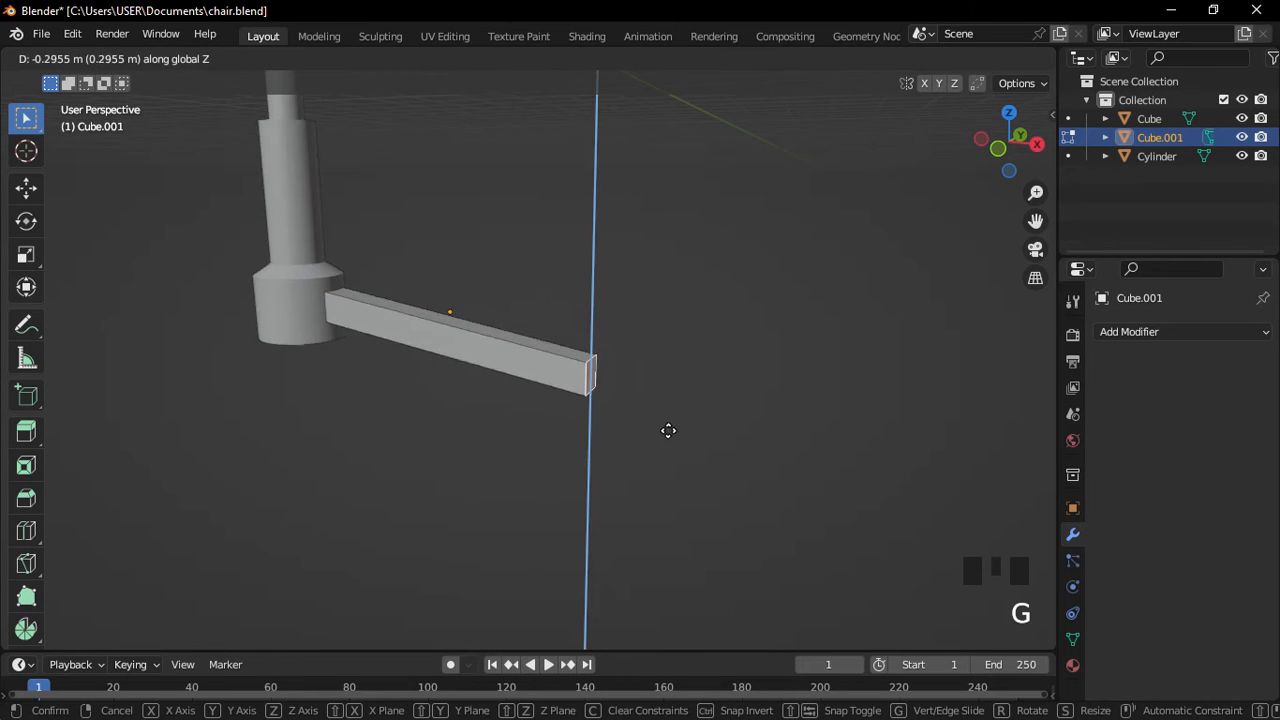
pyautogui.click(691, 454)
pyautogui.scroll(-3, 608, 440)
pyautogui.scroll(-1, 577, 491)
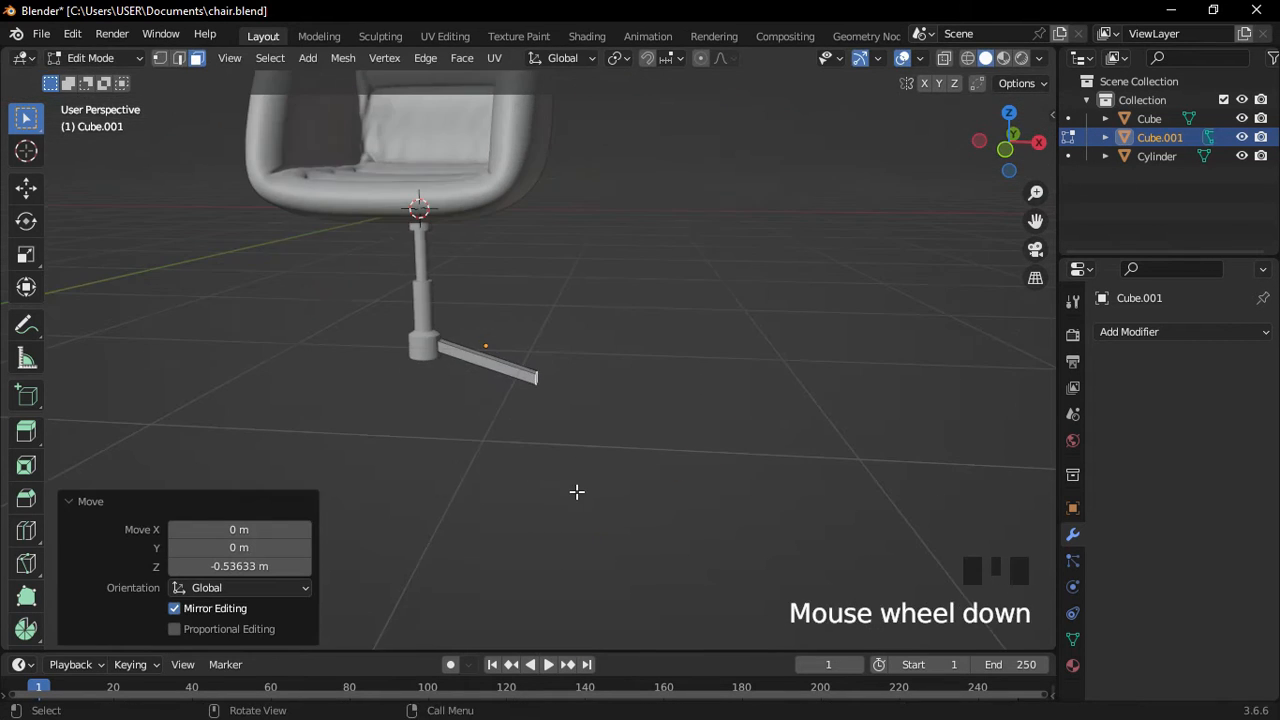
pyautogui.press('Tab')
pyautogui.scroll(3, 562, 420)
pyautogui.scroll(3, 566, 414)
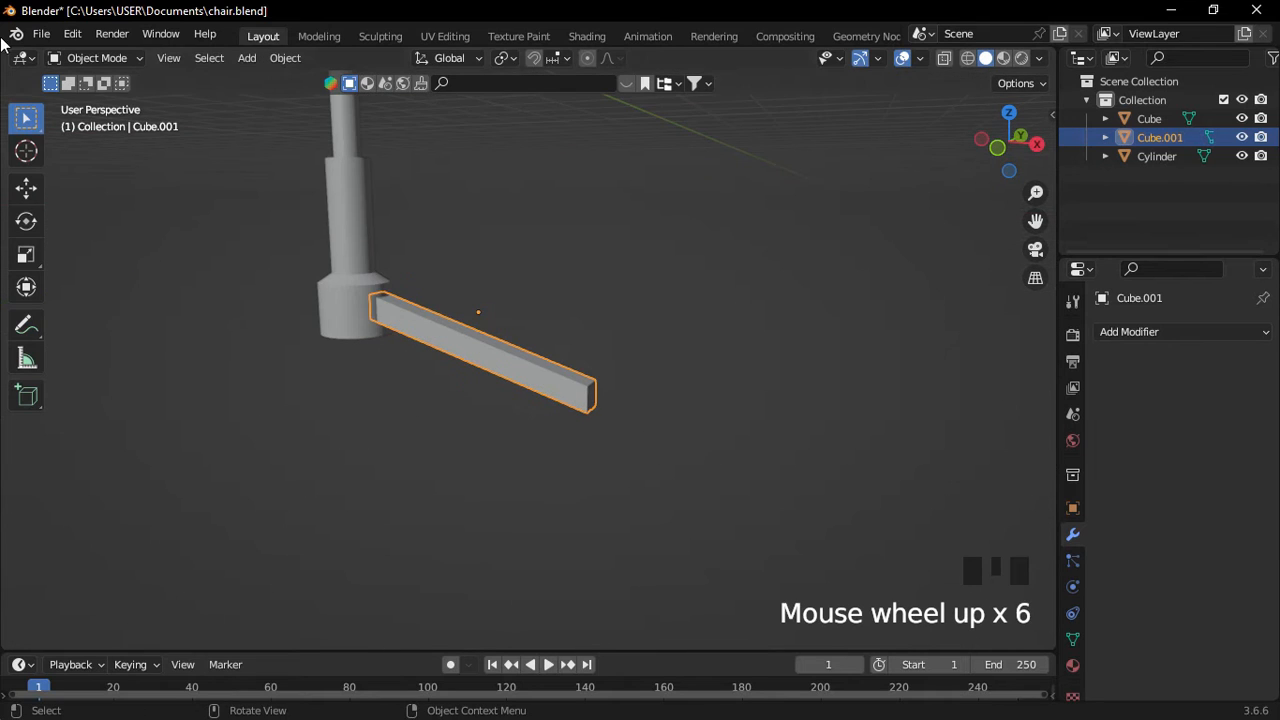
# Set the leg bar's origin to its geometry, then apply All Transforms with Ctrl+A.
pyautogui.click(285, 58)
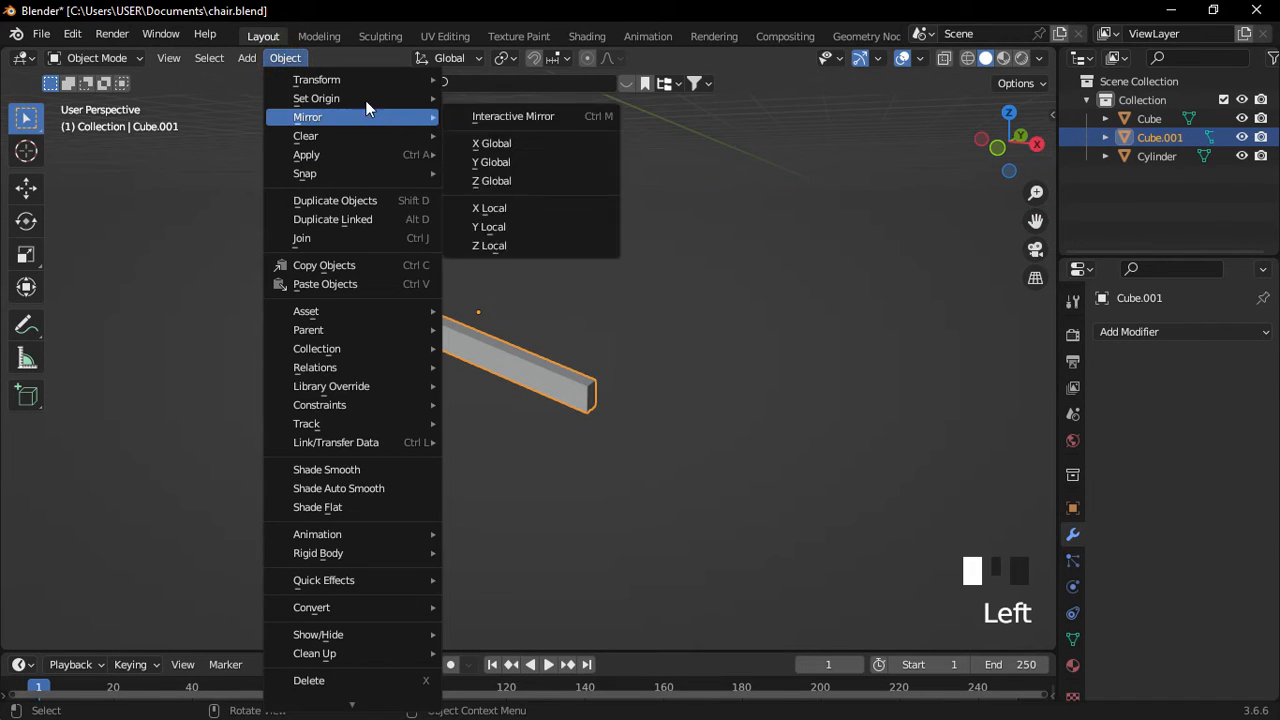
pyautogui.moveTo(407, 99)
pyautogui.click(583, 118)
pyautogui.moveTo(467, 292); pyautogui.dragTo(485, 388, button='middle')
pyautogui.hotkey('ctrl', 'a')
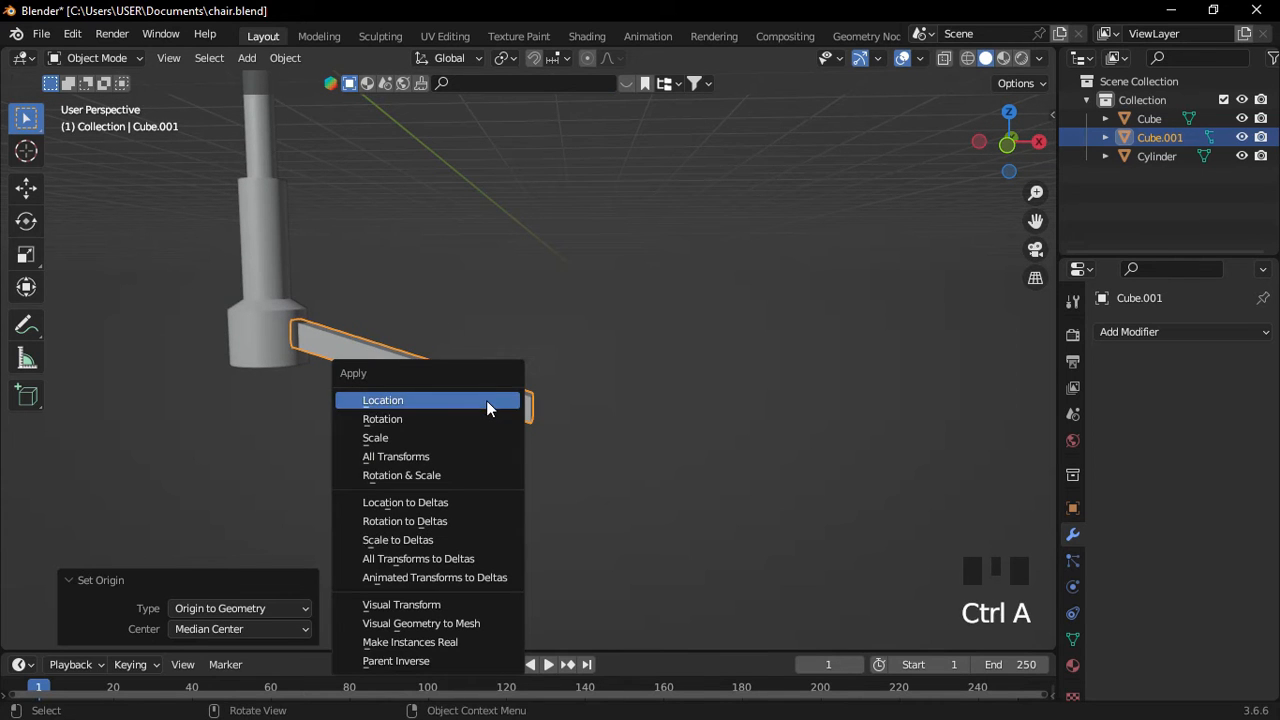
pyautogui.click(476, 457)
# Enable Affect Only Origins and frame the pole base in an orthographic front view.
pyautogui.keyDown('shift'); pyautogui.moveTo(518, 316); pyautogui.dragTo(677, 379, button='middle'); pyautogui.keyUp('shift')
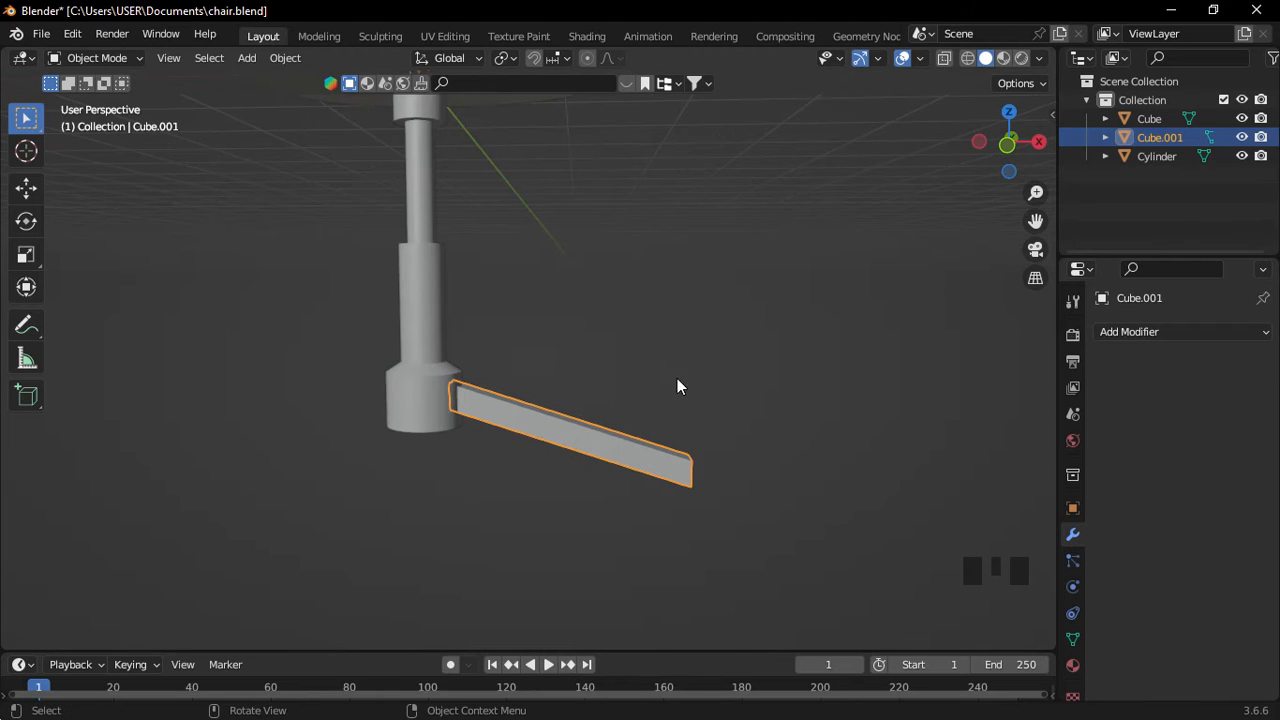
pyautogui.click(1017, 84)
pyautogui.scroll(-2, 479, 270)
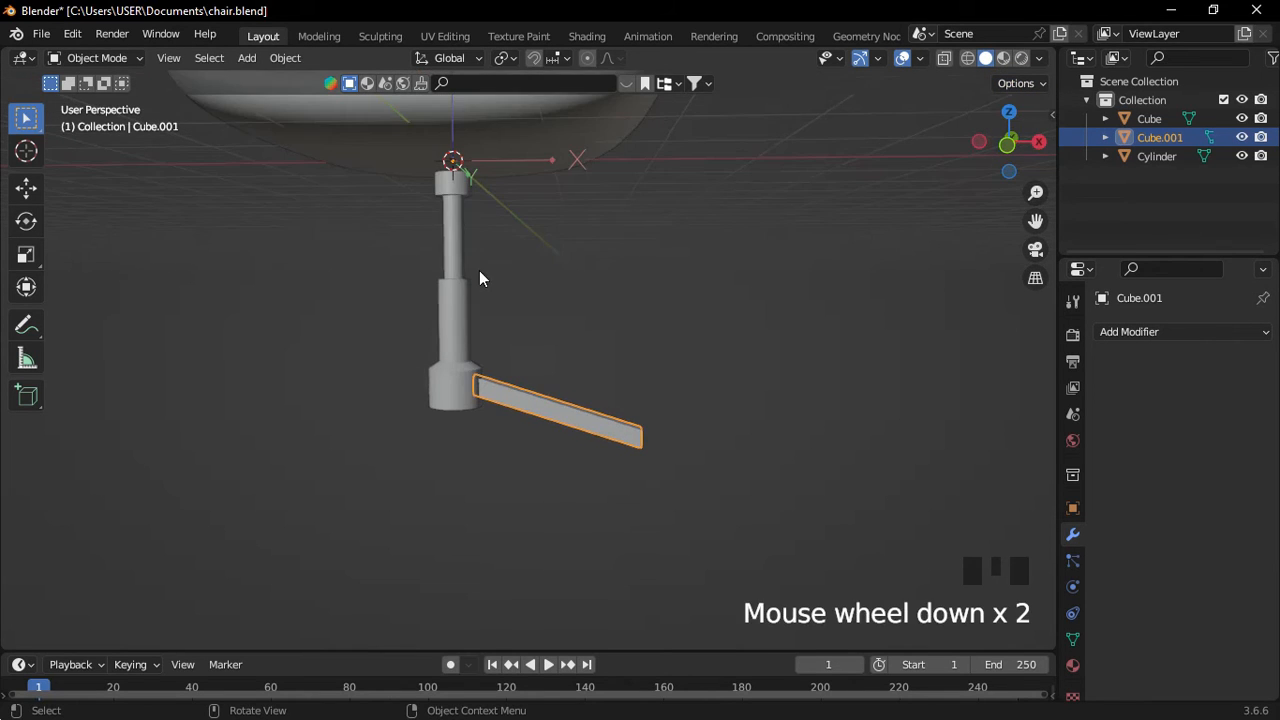
pyautogui.middleClick(505, 288)
pyautogui.scroll(-1, 492, 265)
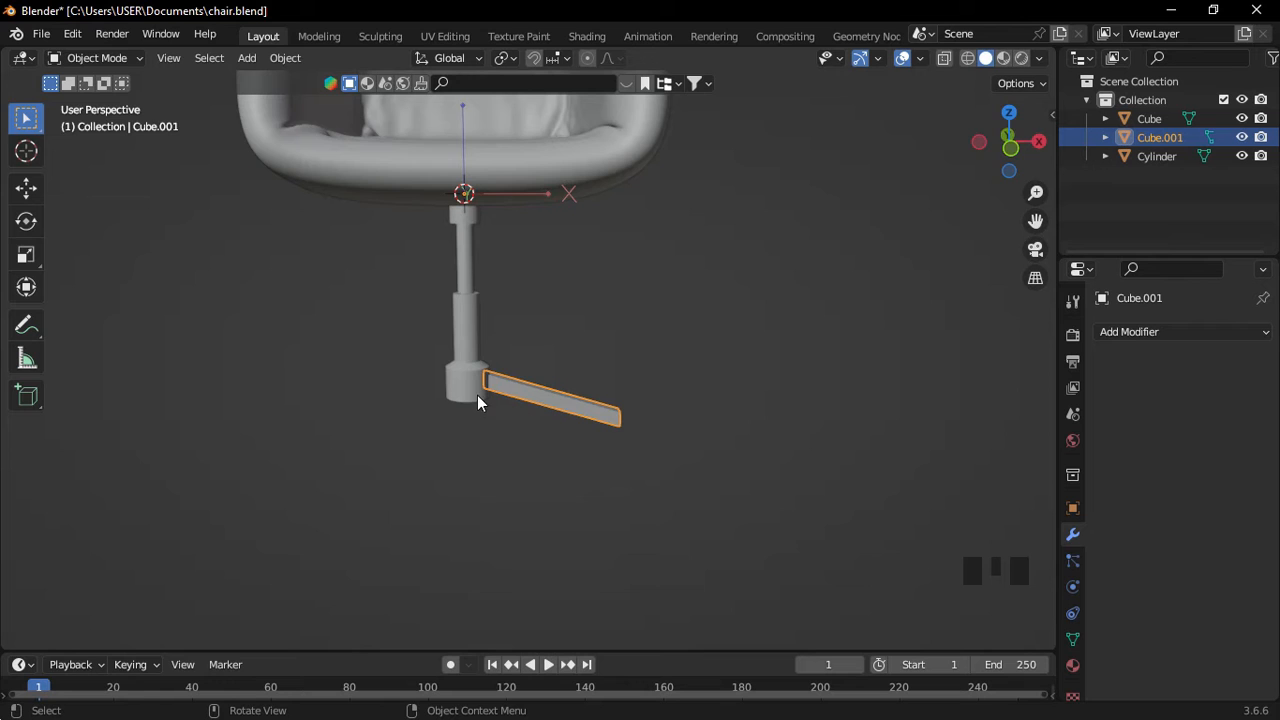
pyautogui.press('KP_1')
pyautogui.click(1035, 279)
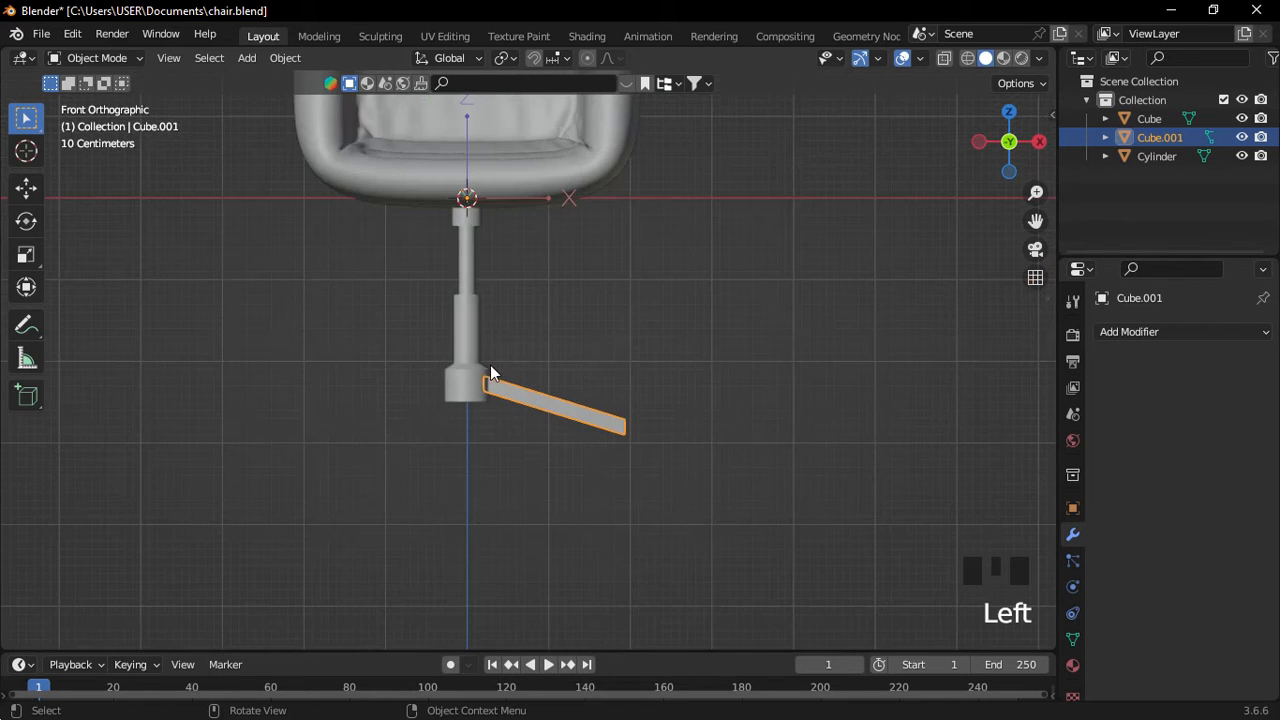
pyautogui.keyDown('shift'); pyautogui.moveTo(491, 370); pyautogui.dragTo(630, 459, button='middle'); pyautogui.keyUp('shift')
# Lower the leg's origin 2.287 m along Z to the pole base, then disable Affect Only Origins.
pyautogui.press('g')
pyautogui.press('z')
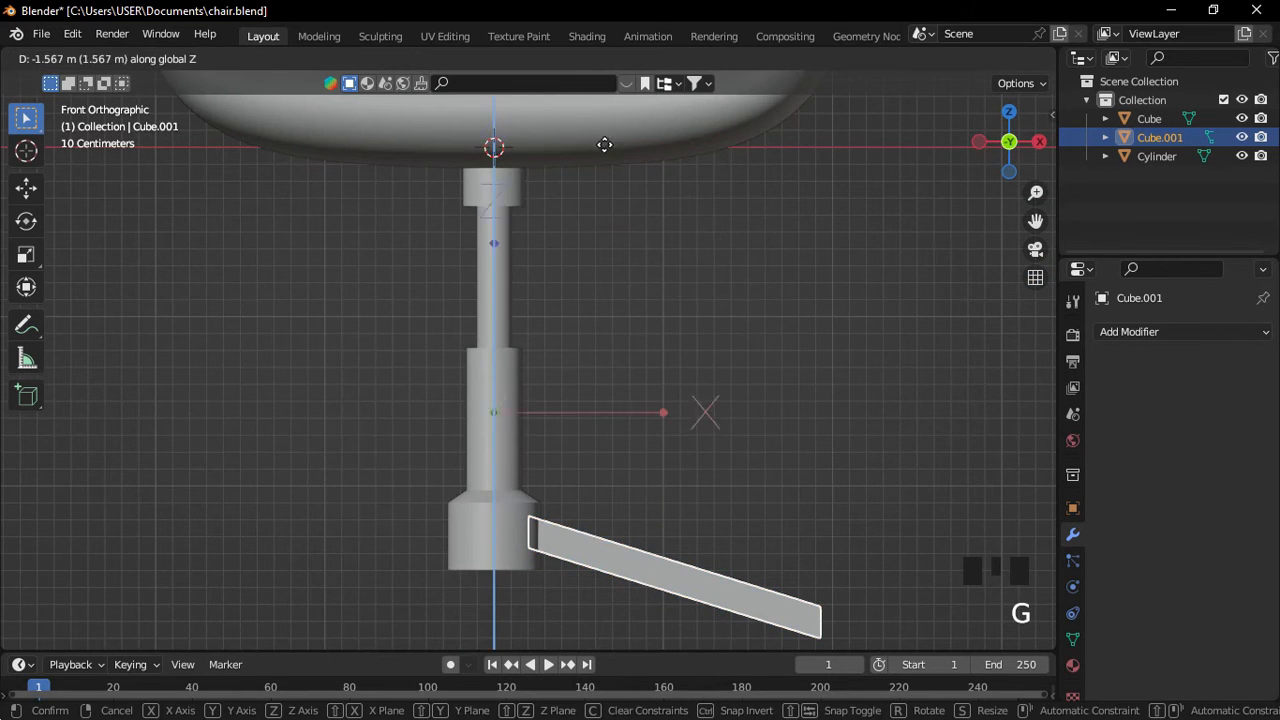
pyautogui.click(648, 245)
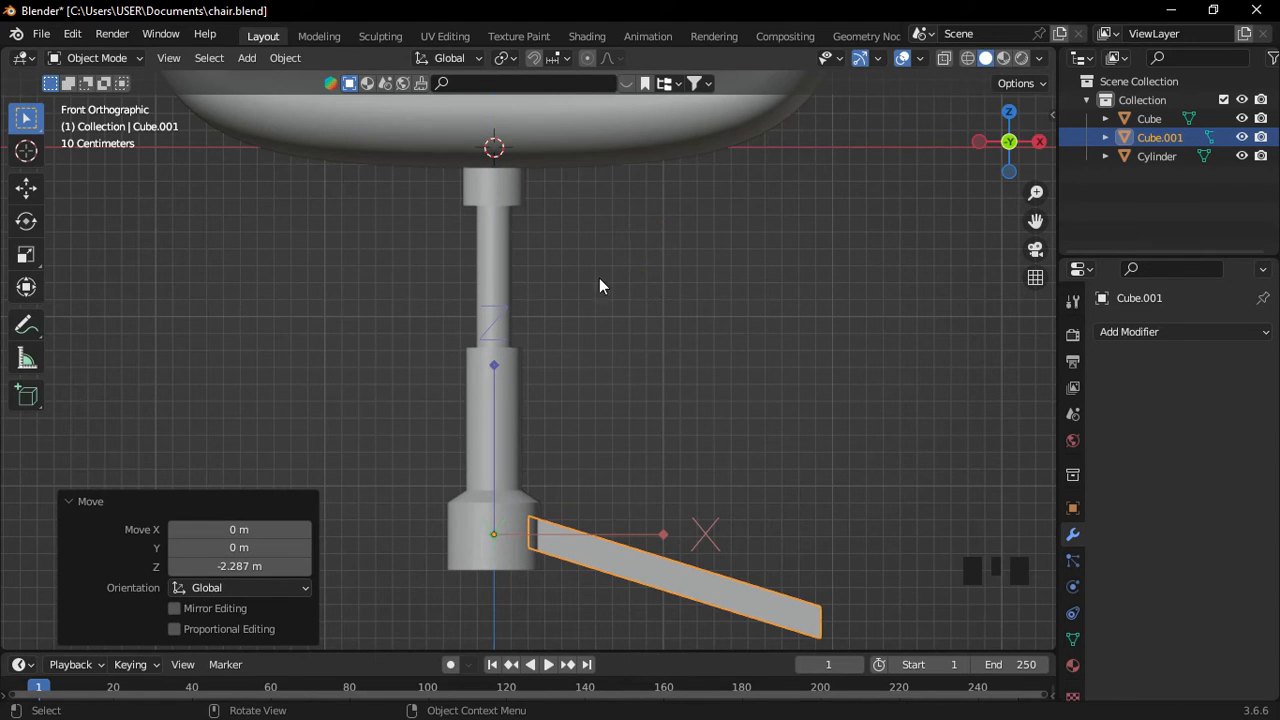
pyautogui.click(1021, 84)
pyautogui.click(1027, 138)
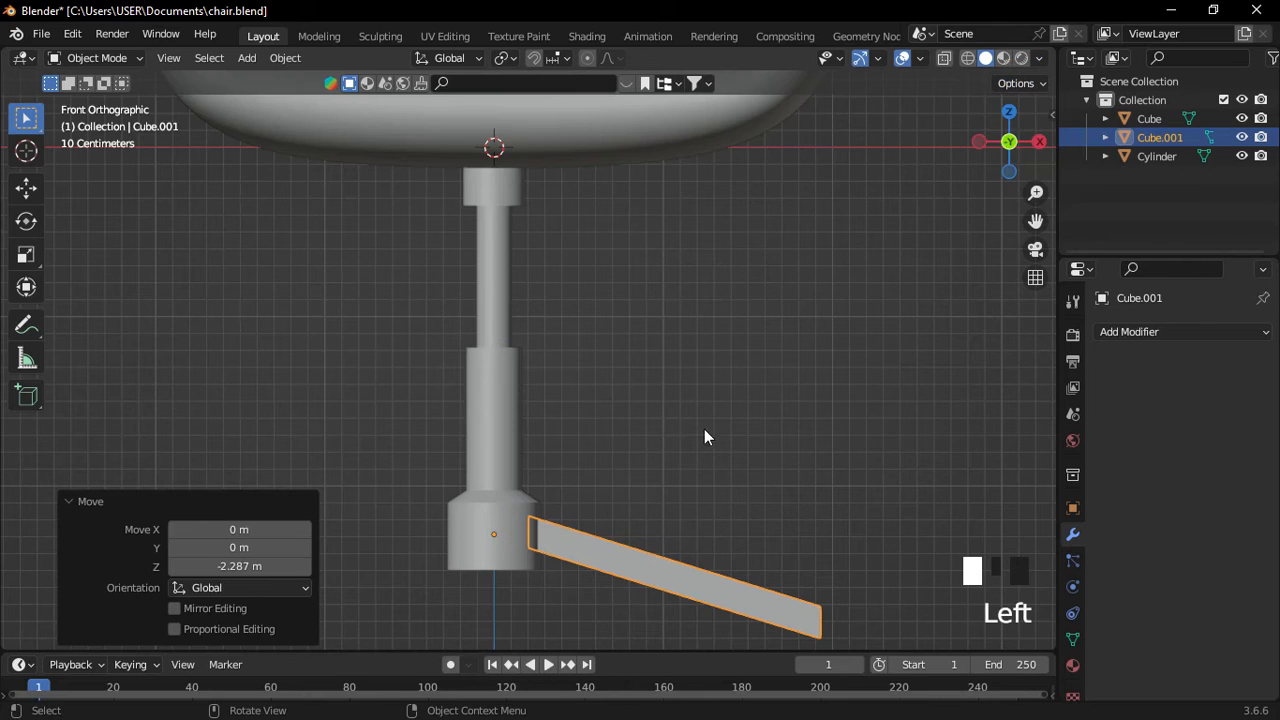
pyautogui.click(706, 431)
pyautogui.click(1037, 284)
pyautogui.moveTo(603, 414); pyautogui.dragTo(590, 447, button='middle')
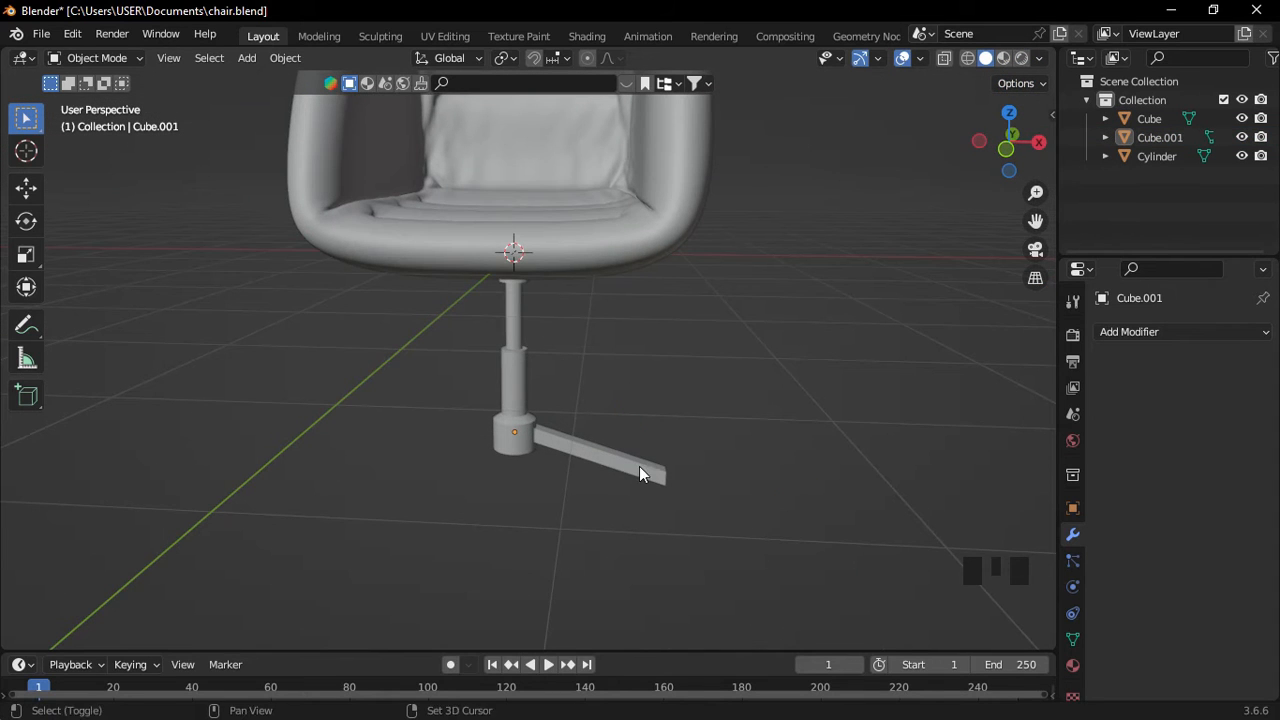
# Snap the 3D cursor to the leg's origin at the chair base.
pyautogui.hotkey('shift', 's')
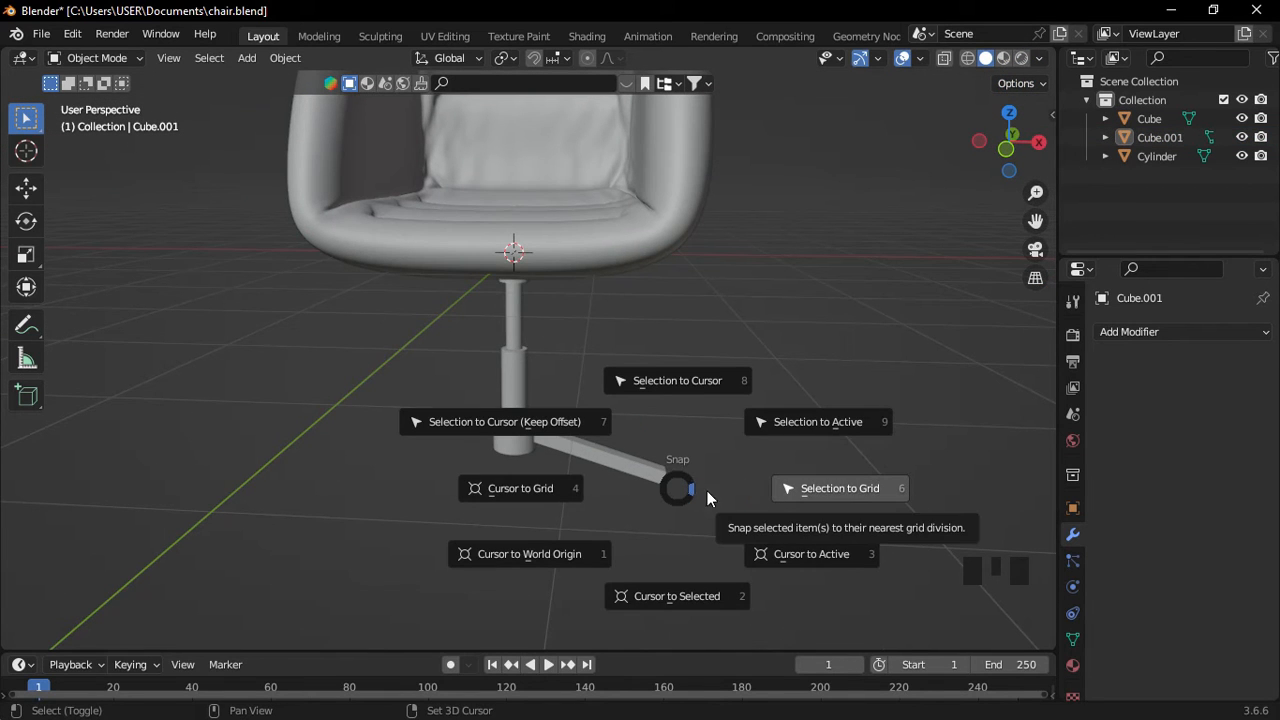
pyautogui.click(755, 562)
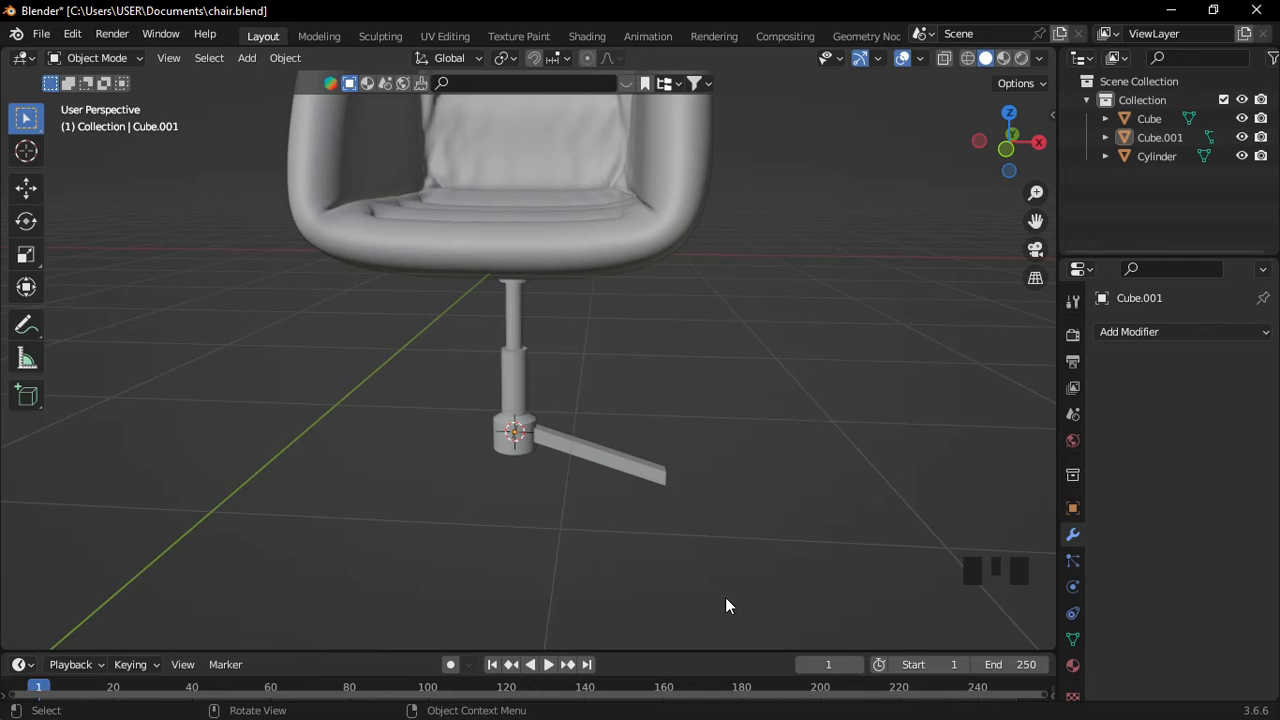
pyautogui.keyDown('shift'); pyautogui.moveTo(725, 597); pyautogui.dragTo(572, 297, button='middle'); pyautogui.keyUp('shift')
pyautogui.moveTo(552, 369); pyautogui.dragTo(579, 367, button='middle')
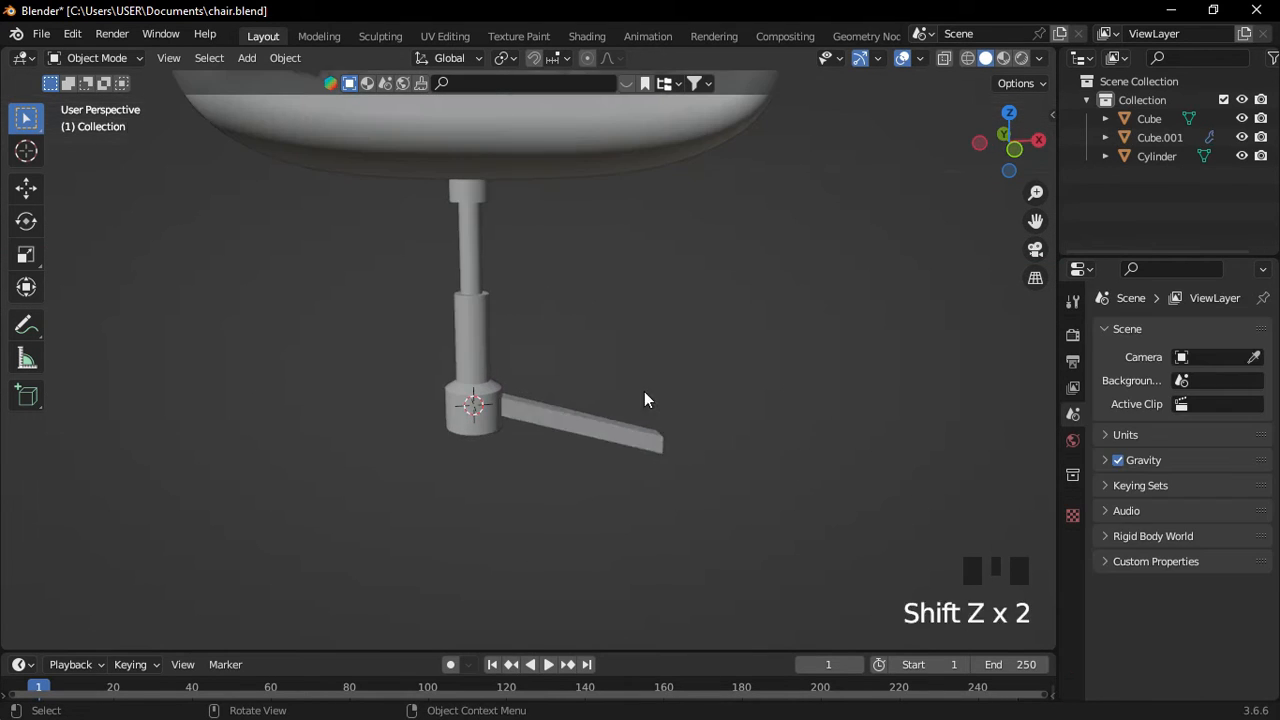
# Add a mesh circle at the cursor, rotate it 90° on X and scale it to 0.17.
pyautogui.hotkey('shift', 'a')
pyautogui.moveTo(612, 315)
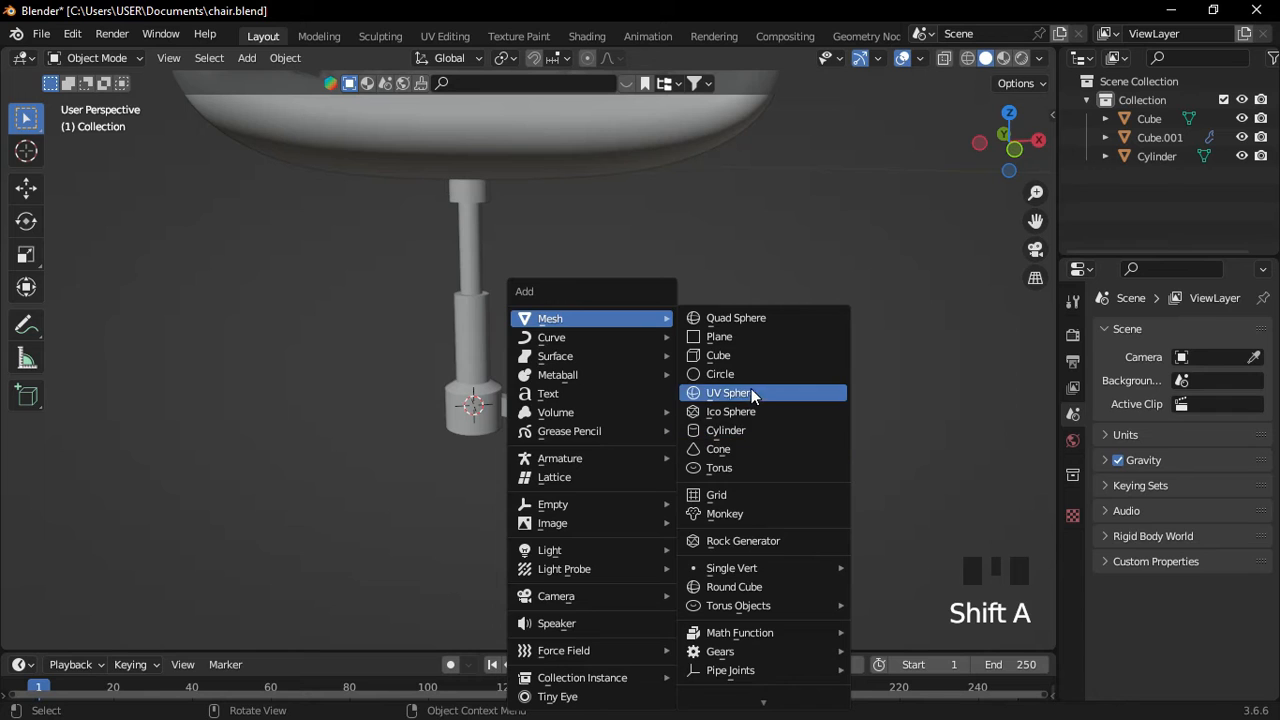
pyautogui.click(720, 374)
pyautogui.press('KP_1')
pyautogui.keyDown('shift'); pyautogui.moveTo(735, 422); pyautogui.dragTo(709, 438, button='middle'); pyautogui.keyUp('shift')
pyautogui.write('rx90')
pyautogui.press('Return')
pyautogui.scroll(2, 663, 376)
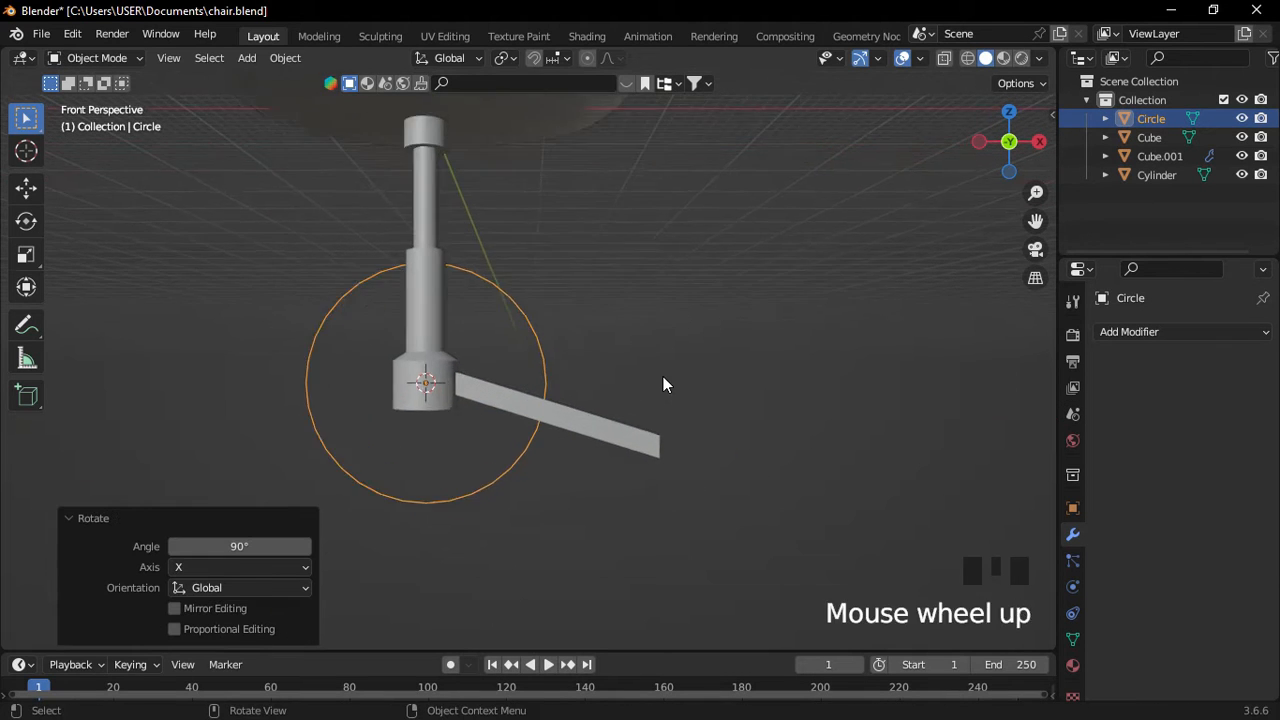
pyautogui.scroll(2, 663, 376)
pyautogui.keyDown('shift'); pyautogui.moveTo(663, 376); pyautogui.dragTo(595, 288, button='middle'); pyautogui.keyUp('shift')
pyautogui.press('s')
pyautogui.click(380, 338)
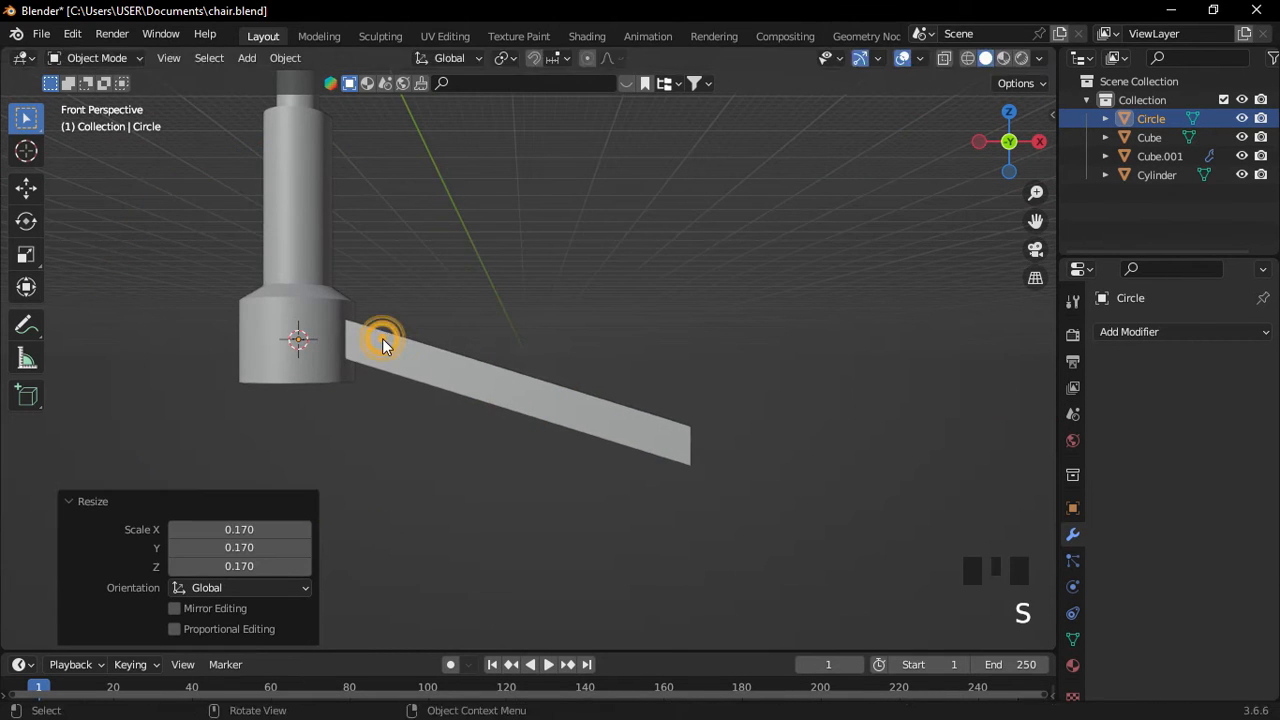
# Position the circle just below the leg's outer end and enter Edit Mode.
pyautogui.press('g')
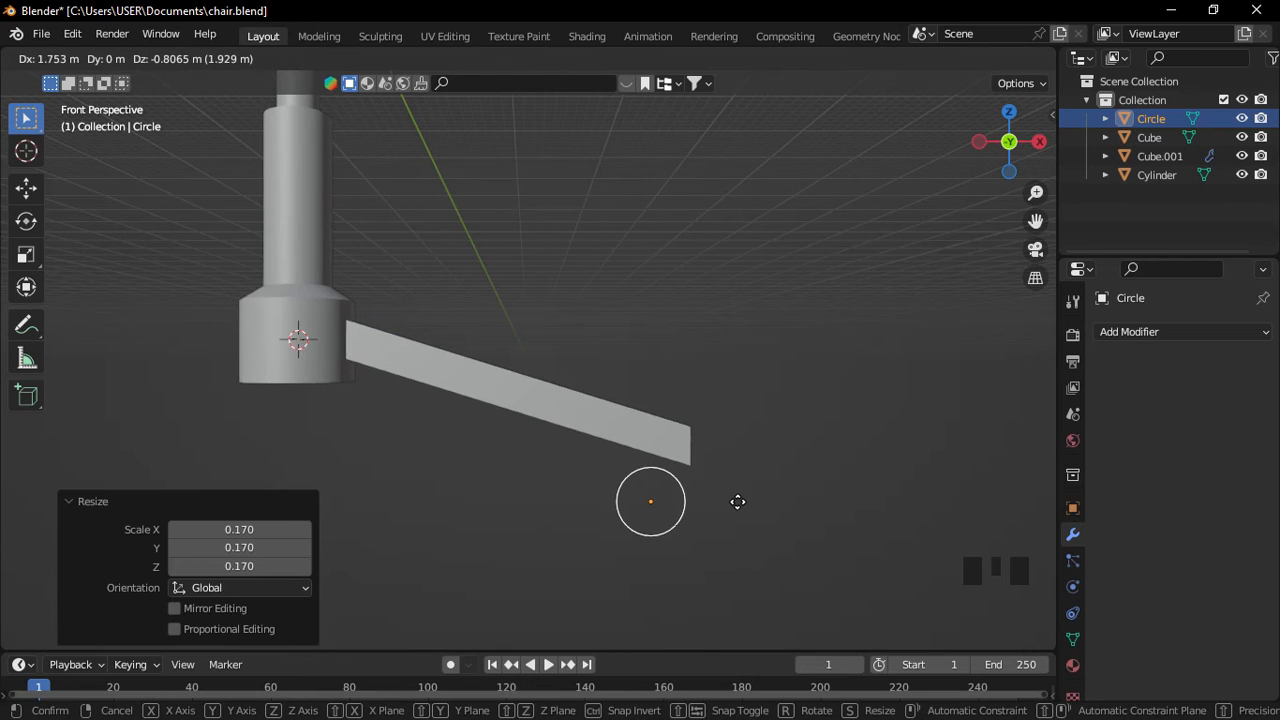
pyautogui.click(739, 493)
pyautogui.moveTo(739, 493); pyautogui.dragTo(634, 529, button='middle')
pyautogui.press('f')
pyautogui.scroll(-4, 737, 520)
pyautogui.moveTo(737, 520); pyautogui.dragTo(617, 459, button='middle')
pyautogui.press('Tab')
pyautogui.scroll(4, 571, 457)
# Fill the circle with a face and extrude it into a short cylinder.
pyautogui.press('f')
pyautogui.press('e')
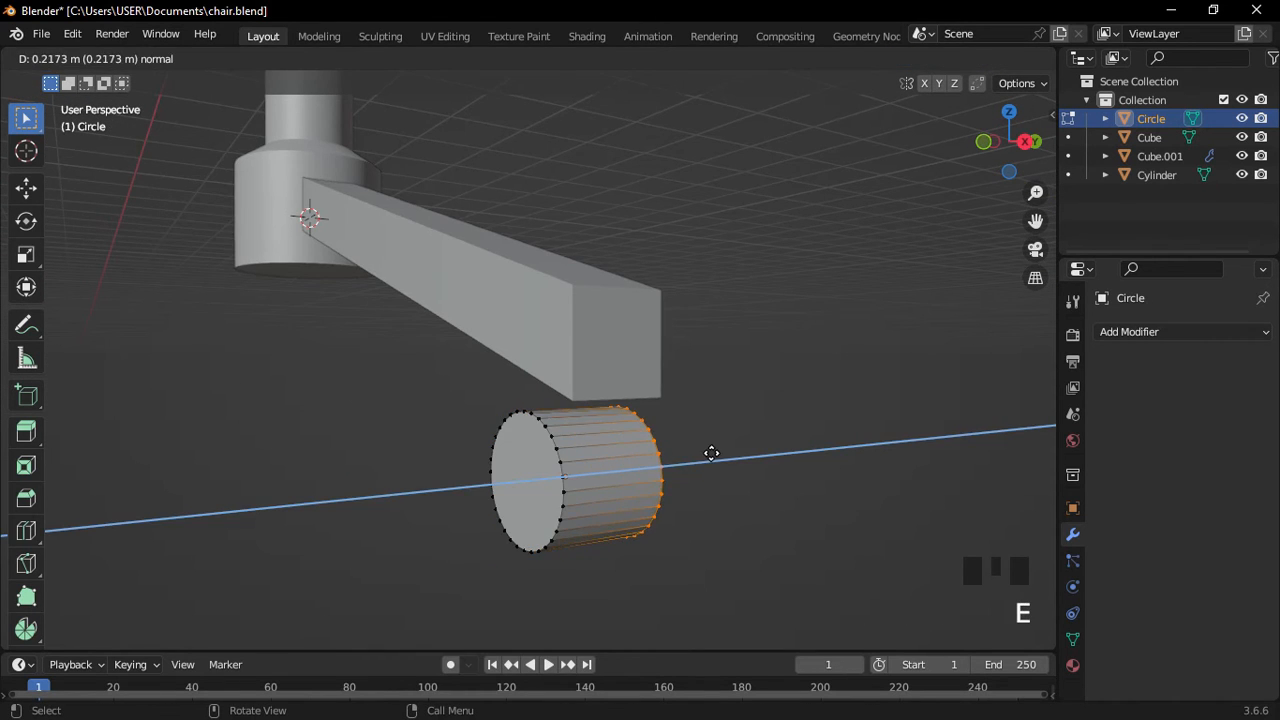
pyautogui.click(711, 451)
pyautogui.moveTo(711, 451); pyautogui.dragTo(635, 443, button='middle')
pyautogui.keyDown('shift'); pyautogui.moveTo(635, 443); pyautogui.dragTo(623, 440, button='middle'); pyautogui.keyUp('shift')
# Add two loop cuts around the cylinder, one near each end.
pyautogui.click(625, 441)
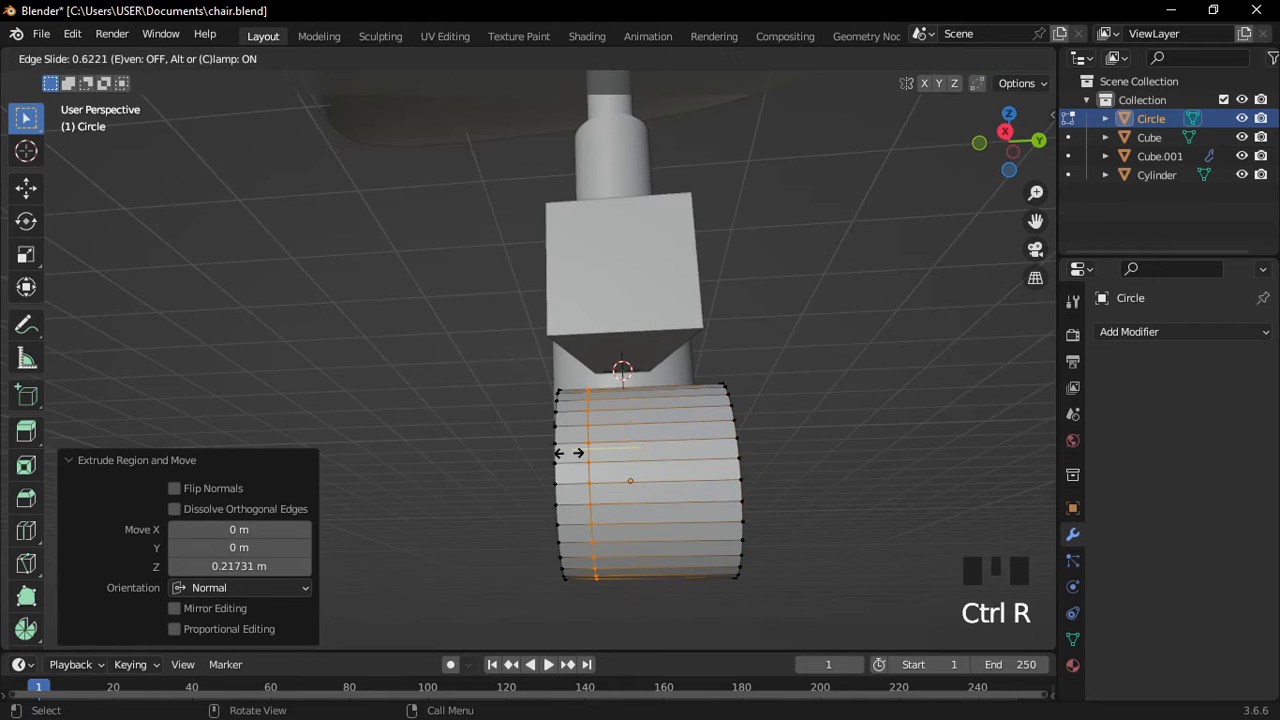
pyautogui.click(566, 453)
pyautogui.hotkey('ctrl', 'r')
pyautogui.click(632, 451)
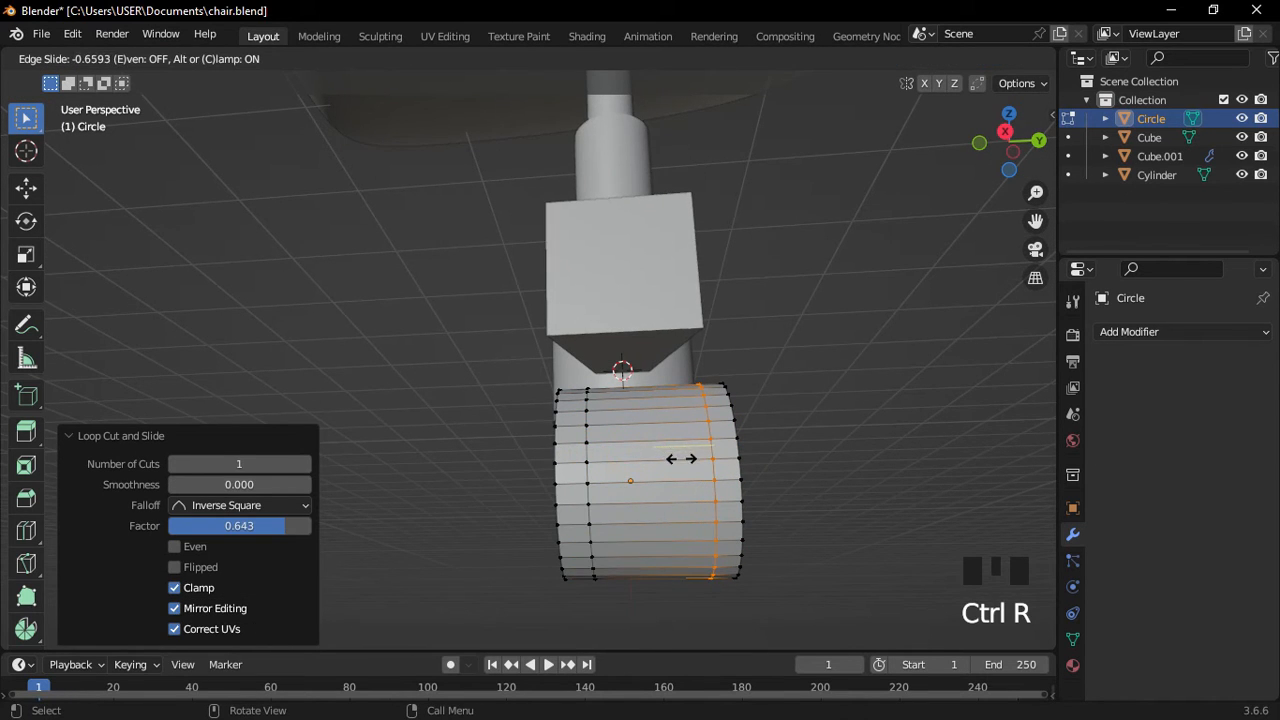
pyautogui.click(681, 458)
pyautogui.scroll(2, 597, 462)
# In edge select mode, bevel the two loops into bands.
pyautogui.moveTo(612, 465); pyautogui.dragTo(663, 509, button='middle')
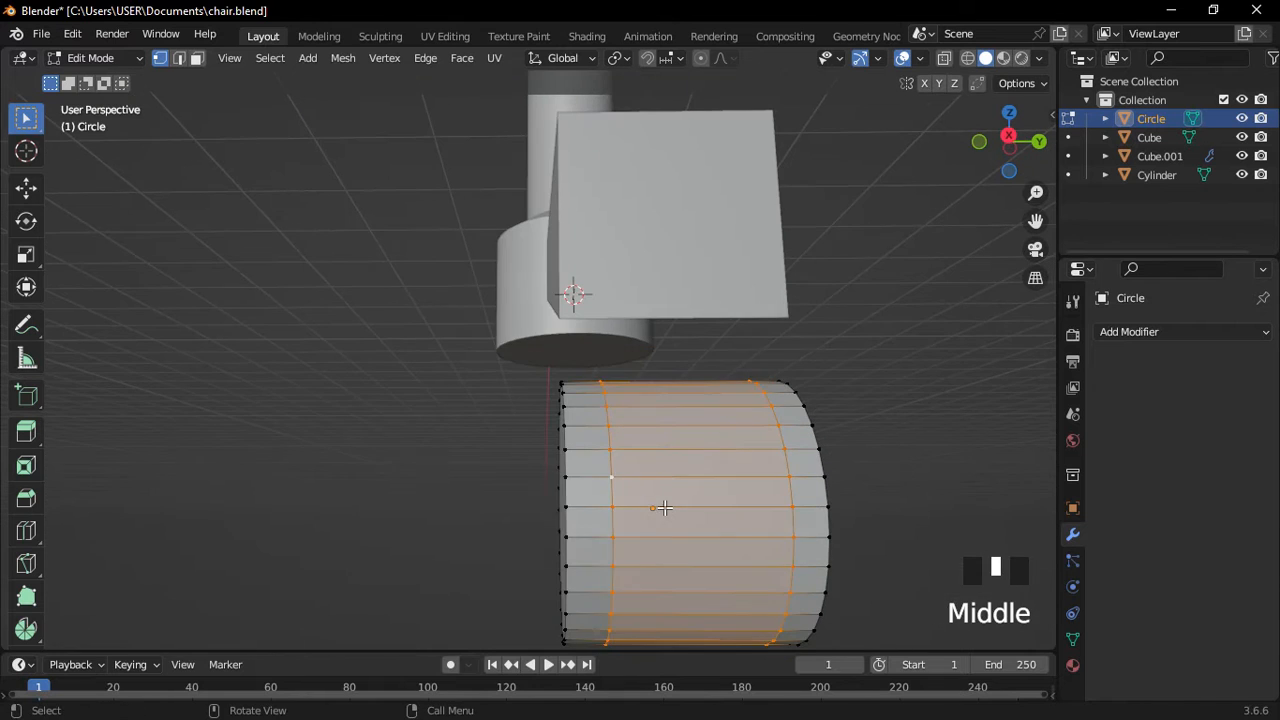
pyautogui.click(665, 508)
pyautogui.hotkey('ctrl', 'Tab')
pyautogui.click(611, 458)
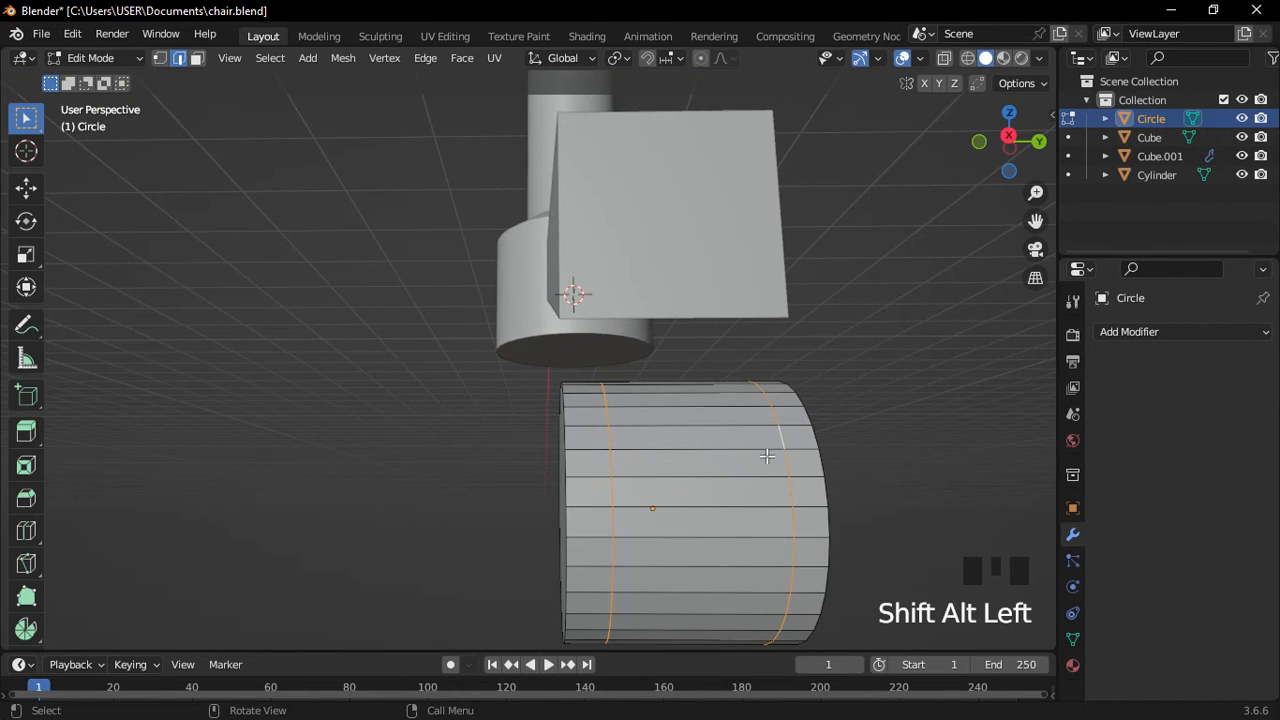
pyautogui.hotkey('ctrl', 'b')
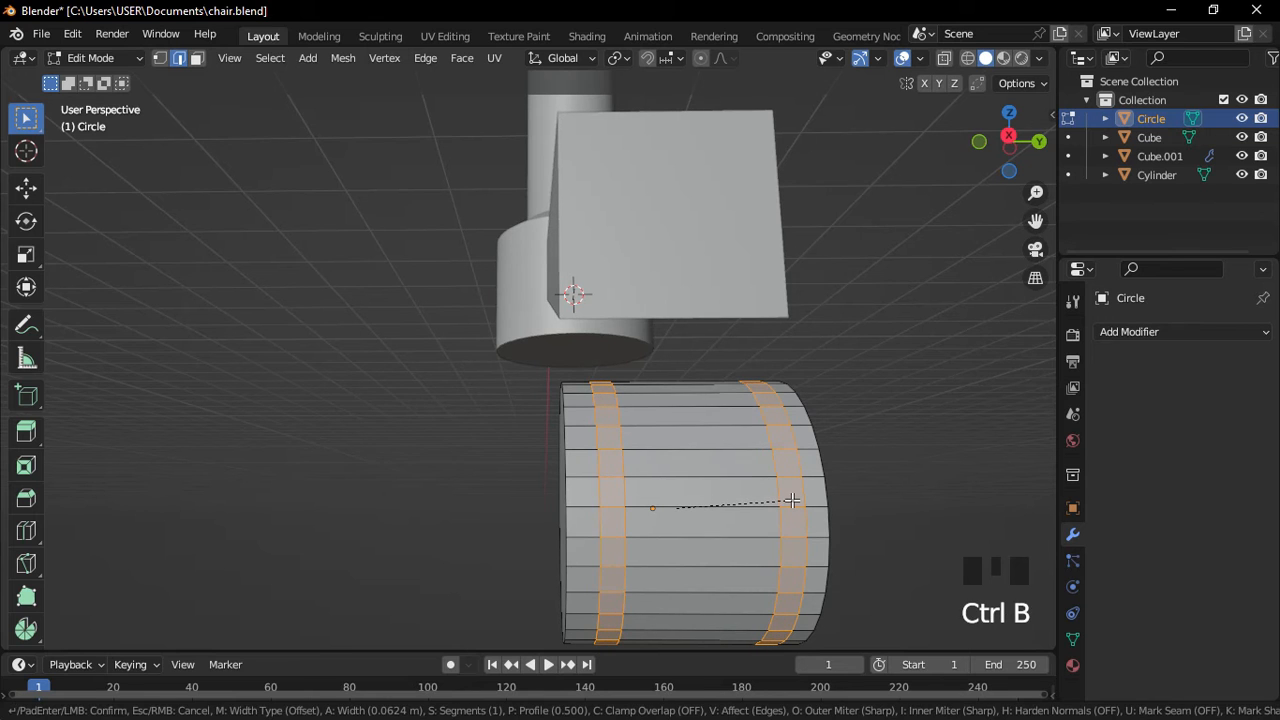
pyautogui.click(792, 500)
pyautogui.moveTo(702, 455); pyautogui.dragTo(692, 331, button='middle')
pyautogui.scroll(2, 743, 473)
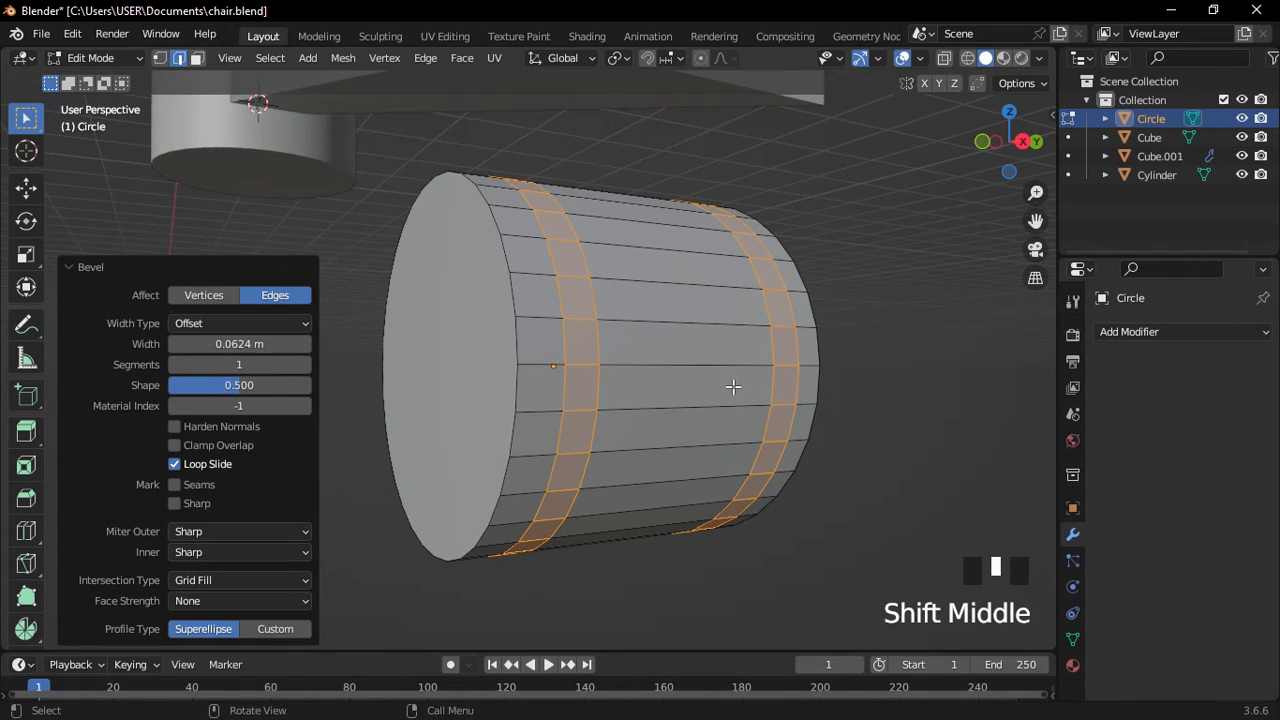
pyautogui.hotkey('ctrl', 'z')
# Extrude the band faces inward along their normals to form two grooves.
pyautogui.hotkey('alt', 'e')
pyautogui.click(946, 211)
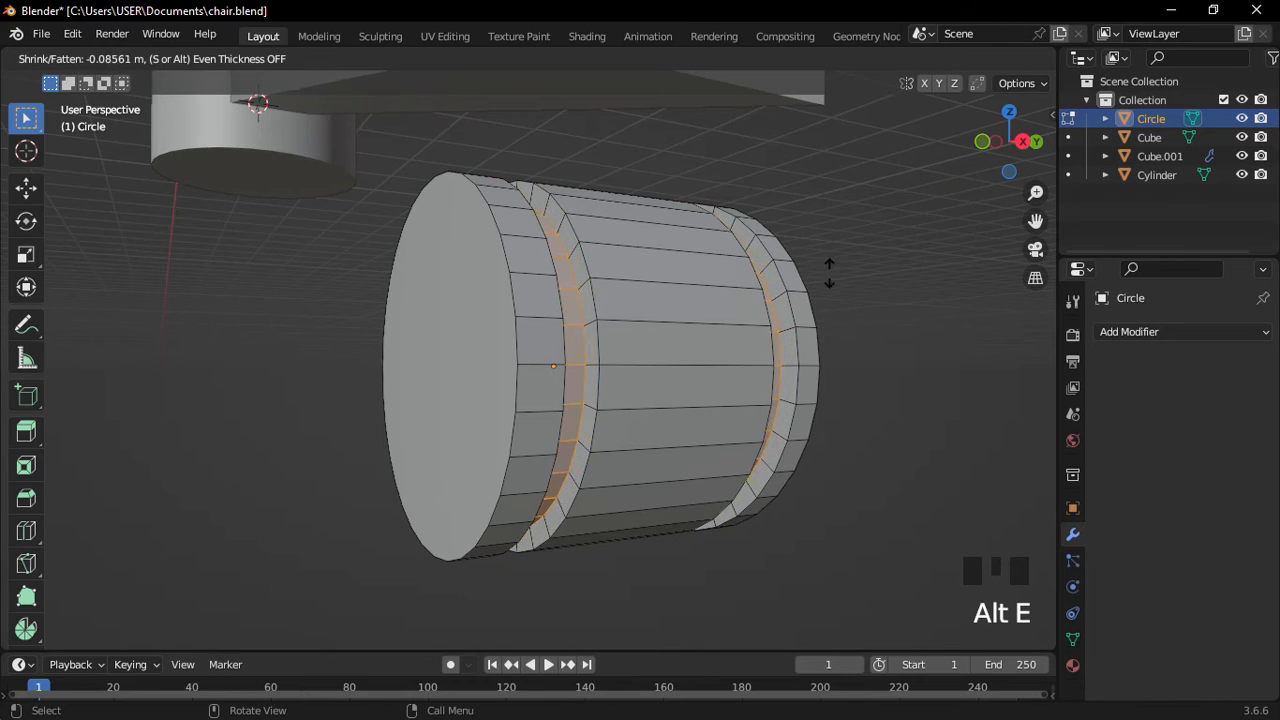
pyautogui.click(779, 302)
pyautogui.moveTo(779, 302); pyautogui.dragTo(760, 337, button='middle')
pyautogui.scroll(2, 626, 312)
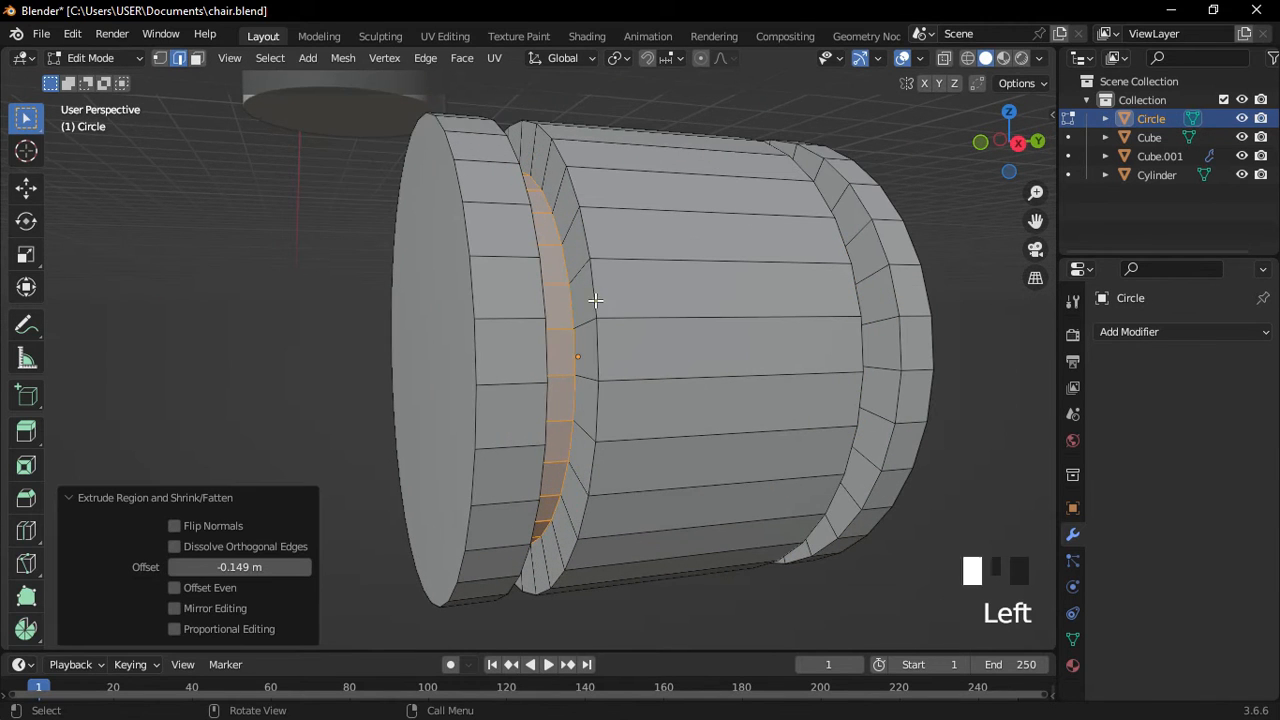
# Bevel the two end ring edges to round off the wheel's rims.
pyautogui.keyDown('alt'); pyautogui.click(595, 299); pyautogui.keyUp('alt')
pyautogui.keyDown('alt'); pyautogui.keyDown('shift'); pyautogui.click(905, 215); pyautogui.keyUp('shift'); pyautogui.keyUp('alt')
pyautogui.moveTo(629, 272); pyautogui.dragTo(640, 245, button='middle')
pyautogui.hotkey('ctrl', 'b')
pyautogui.click(659, 295)
# Return to Object Mode and apply Shade Auto Smooth to the wheel.
pyautogui.press('Tab')
pyautogui.click(594, 158)
pyautogui.rightClick(556, 262)
pyautogui.click(566, 269)
pyautogui.click(690, 290)
pyautogui.scroll(1, 618, 327)
pyautogui.click(618, 327)
# Scale the wheel to 0.845 along Y.
pyautogui.press('s')
pyautogui.press('x')
pyautogui.press('y')
pyautogui.click(670, 337)
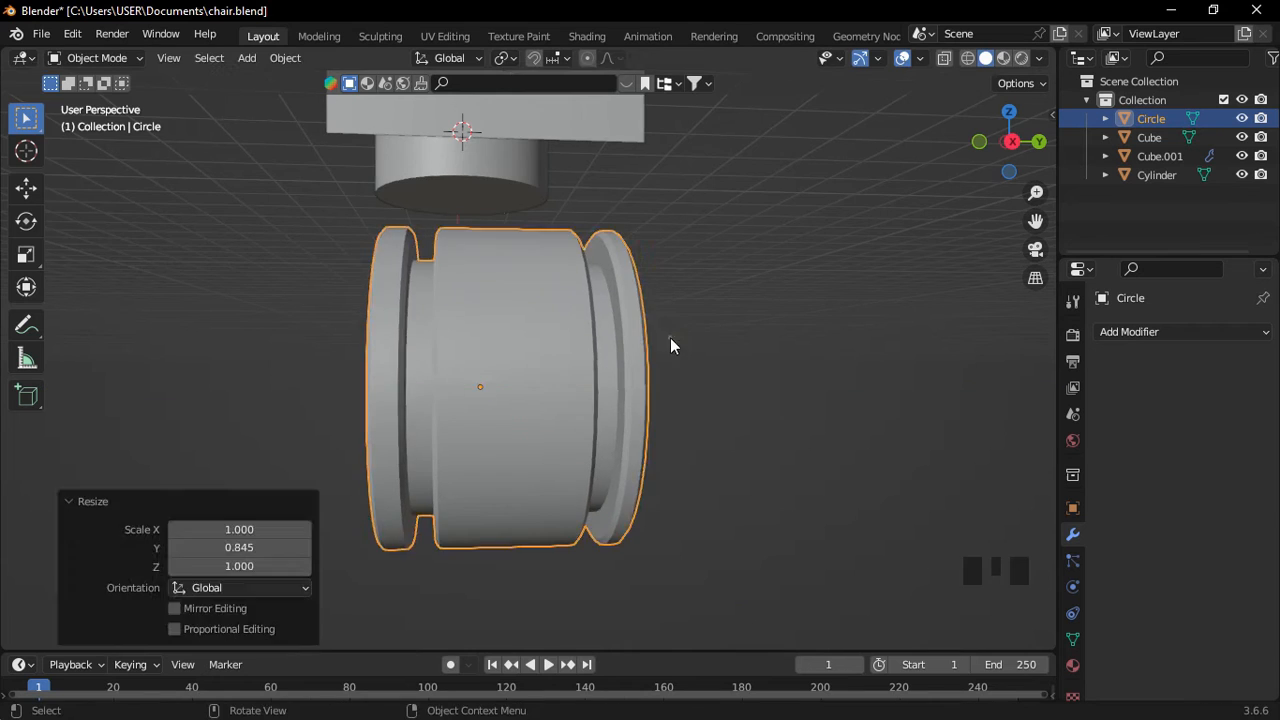
pyautogui.click(674, 335)
pyautogui.moveTo(674, 335); pyautogui.dragTo(586, 340, button='middle')
pyautogui.click(586, 340)
# In Edit Mode, duplicate the wheel's outer rim loop in place.
pyautogui.press('Tab')
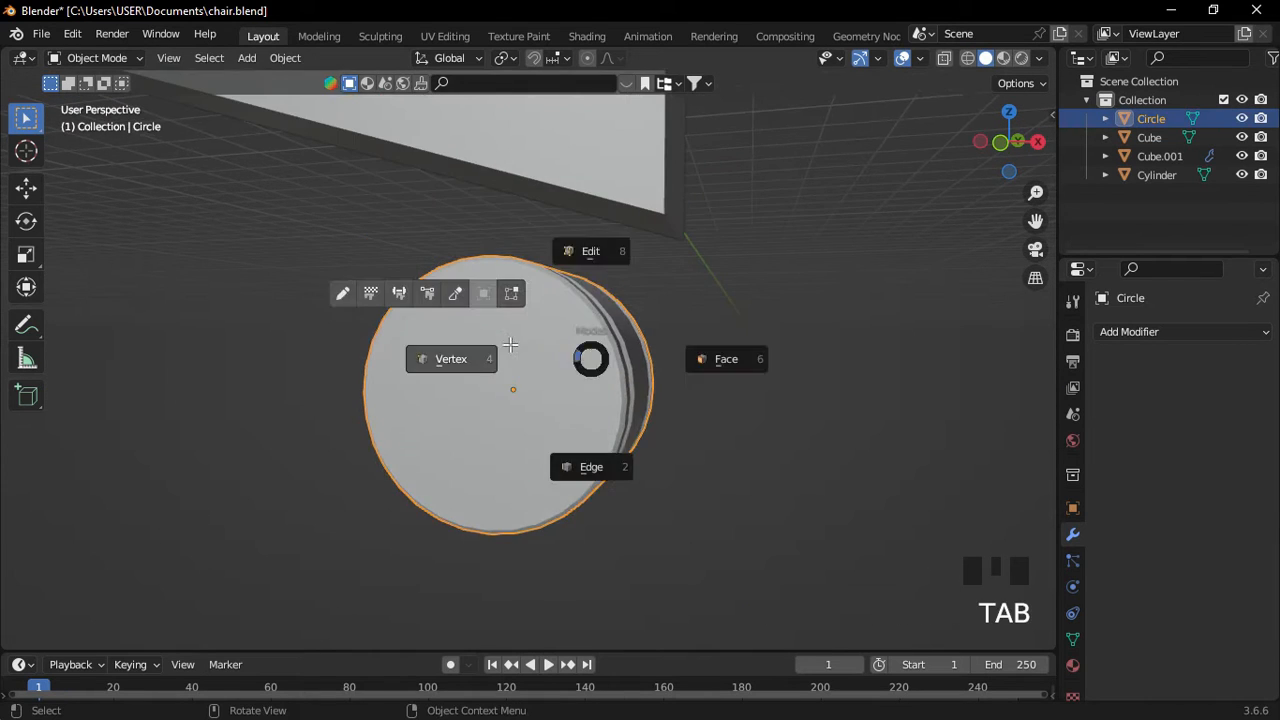
pyautogui.click(605, 276)
pyautogui.scroll(2, 605, 276)
pyautogui.keyDown('alt'); pyautogui.click(604, 280); pyautogui.keyUp('alt')
pyautogui.moveTo(604, 280); pyautogui.dragTo(540, 340, button='middle')
pyautogui.hotkey('shift', 'd')
pyautogui.click(340, 305)
pyautogui.hotkey('ctrl', 'z')
pyautogui.hotkey('shift', 'd')
pyautogui.rightClick(540, 325)
pyautogui.keyDown('shift'); pyautogui.moveTo(540, 340); pyautogui.dragTo(600, 323, button='middle'); pyautogui.keyUp('shift')
# Enlarge the duplicated rim to 1.138 and extrude it along the wheel into a shell.
pyautogui.press('s')
pyautogui.click(655, 328)
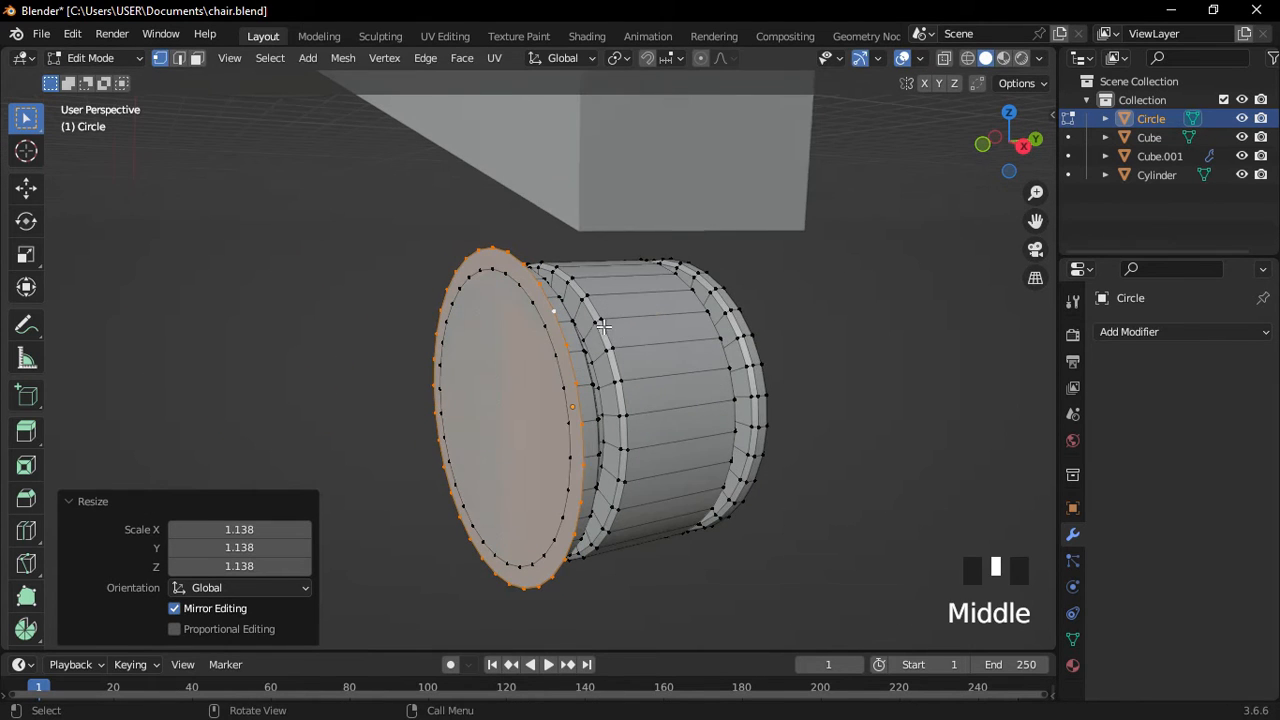
pyautogui.press('e')
pyautogui.click(817, 295)
pyautogui.moveTo(817, 295); pyautogui.dragTo(704, 417, button='middle')
# Select the linked shell, nudge it along Y, and separate it as Circle.001.
pyautogui.press('a')
pyautogui.press('l')
pyautogui.press('g')
pyautogui.middleClick(783, 391)
pyautogui.click(781, 393)
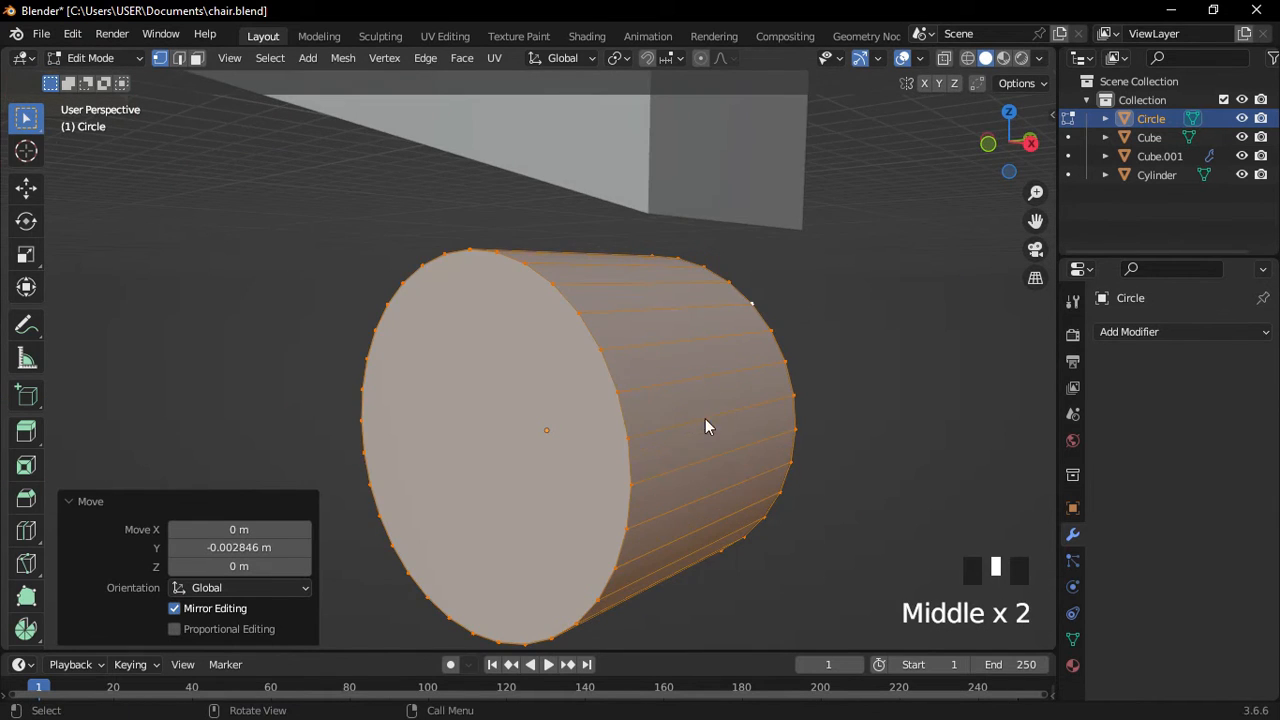
pyautogui.press('p')
pyautogui.click(703, 418)
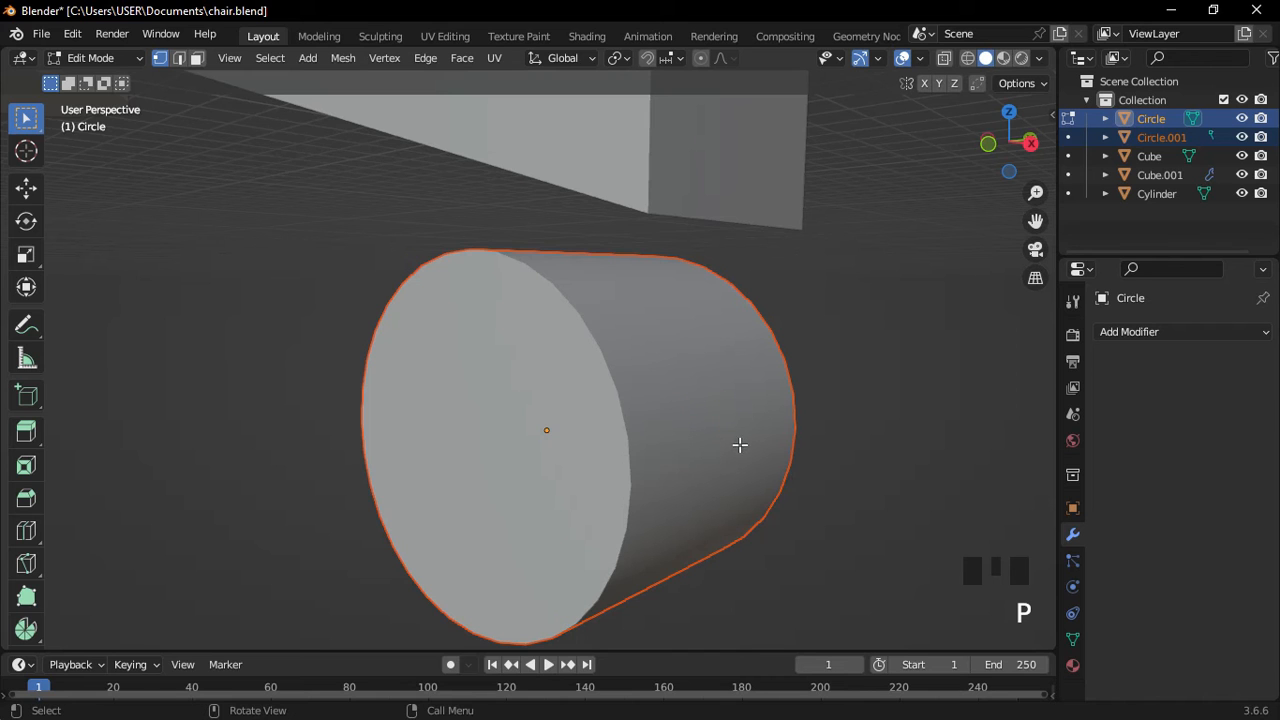
# Return to Object Mode and select the shell object Circle.001.
pyautogui.press('Tab')
pyautogui.click(747, 349)
pyautogui.moveTo(747, 352); pyautogui.dragTo(613, 456, button='middle')
pyautogui.click(692, 415)
pyautogui.scroll(-2, 614, 432)
pyautogui.scroll(-1, 613, 456)
# Edit the shell in a right orthographic see-through wireframe view.
pyautogui.click(1009, 138)
pyautogui.press('z')
pyautogui.press('Tab')
pyautogui.click(1036, 279)
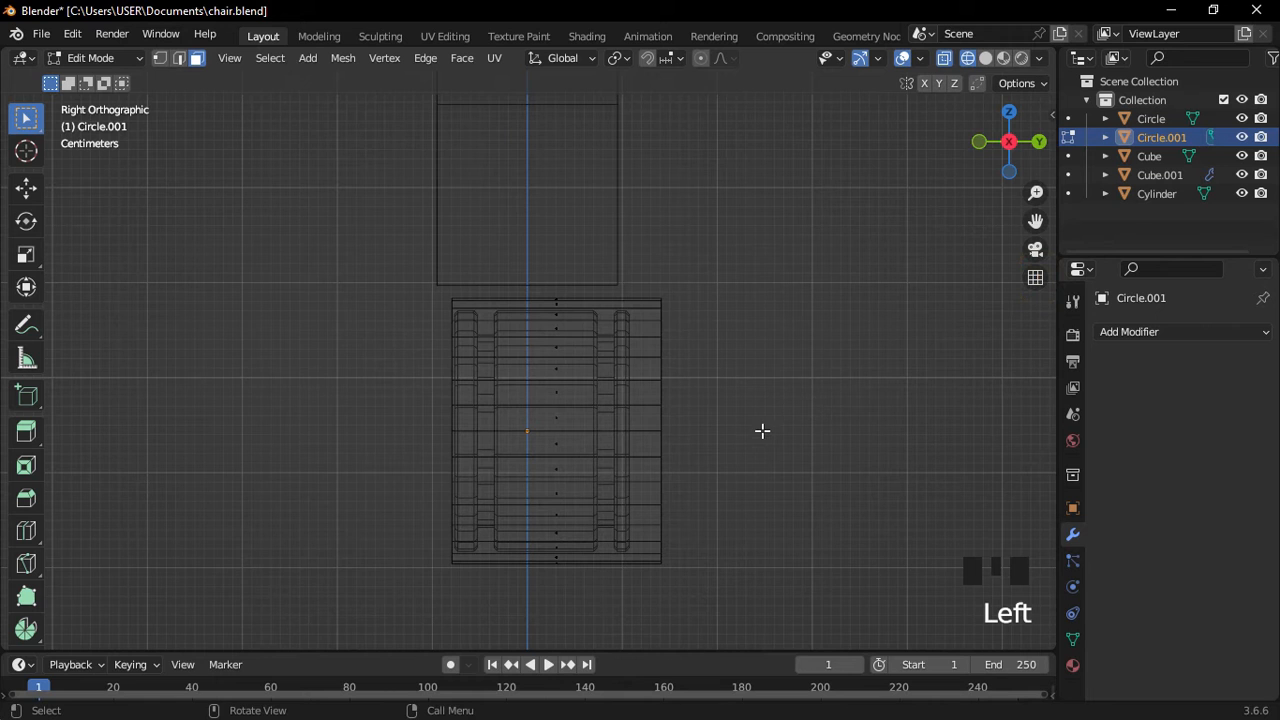
pyautogui.keyDown('shift'); pyautogui.moveTo(756, 436); pyautogui.dragTo(737, 346, button='middle'); pyautogui.keyUp('shift')
pyautogui.scroll(3, 711, 357)
pyautogui.scroll(-1, 551, 460)
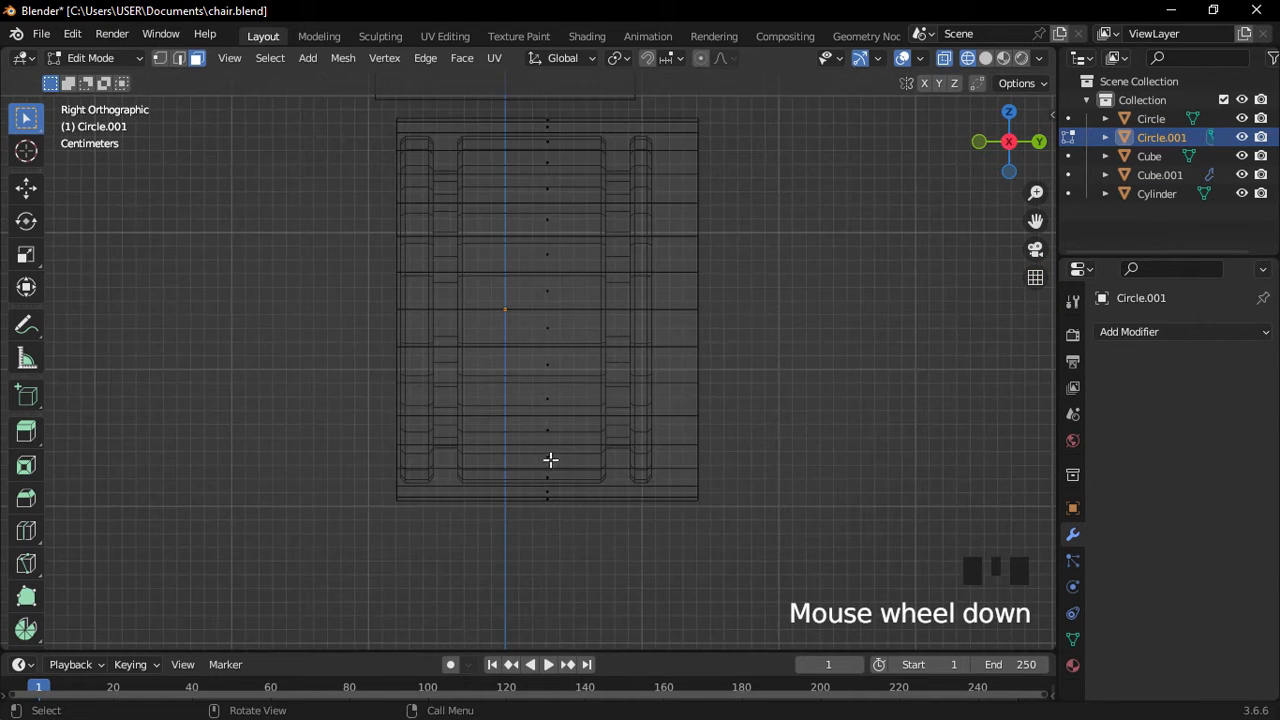
pyautogui.keyDown('shift'); pyautogui.moveTo(551, 460); pyautogui.dragTo(466, 437, button='middle'); pyautogui.keyUp('shift')
# Delete the lower half of the shell, leaving an arch over the wheel.
pyautogui.moveTo(328, 609); pyautogui.dragTo(743, 320)
pyautogui.press('x')
pyautogui.click(597, 346)
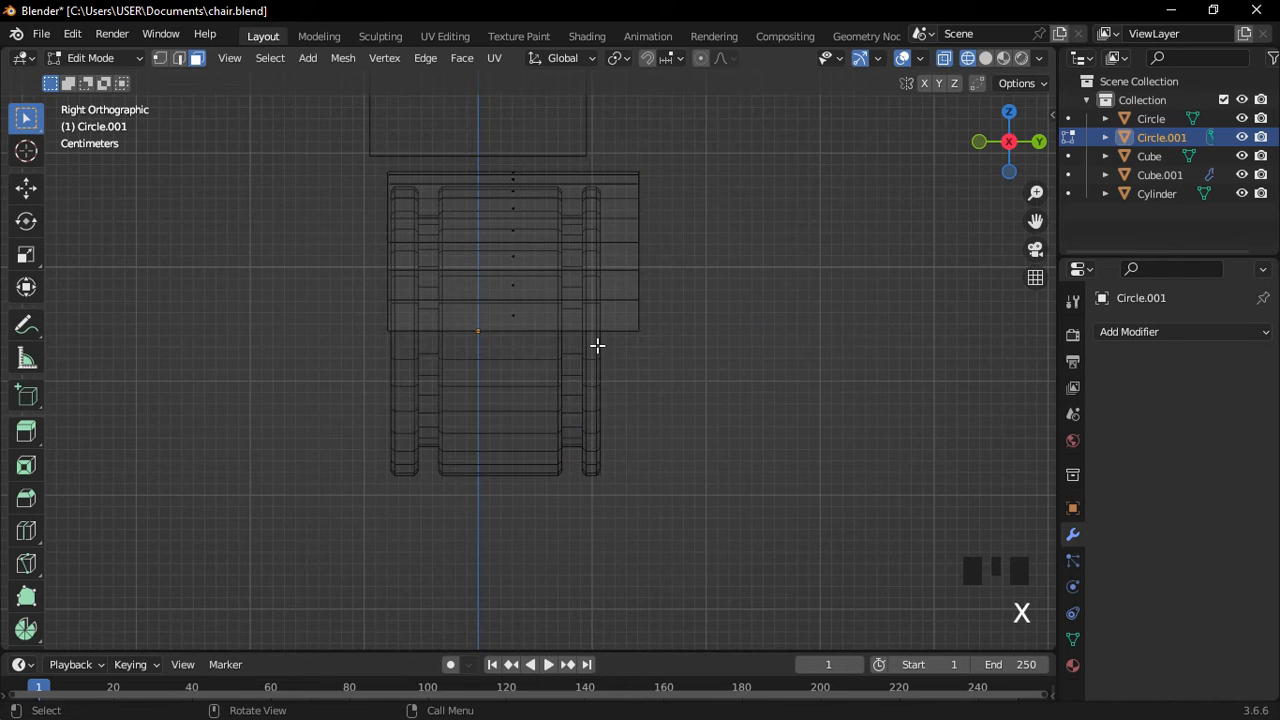
pyautogui.hotkey('shift', 'z')
pyautogui.moveTo(597, 346)
pyautogui.mouseDown(button='middle')
pyautogui.moveTo(660, 360)
pyautogui.moveTo(639, 393)
pyautogui.moveTo(657, 400)
pyautogui.mouseUp(button='middle')
pyautogui.press('a')
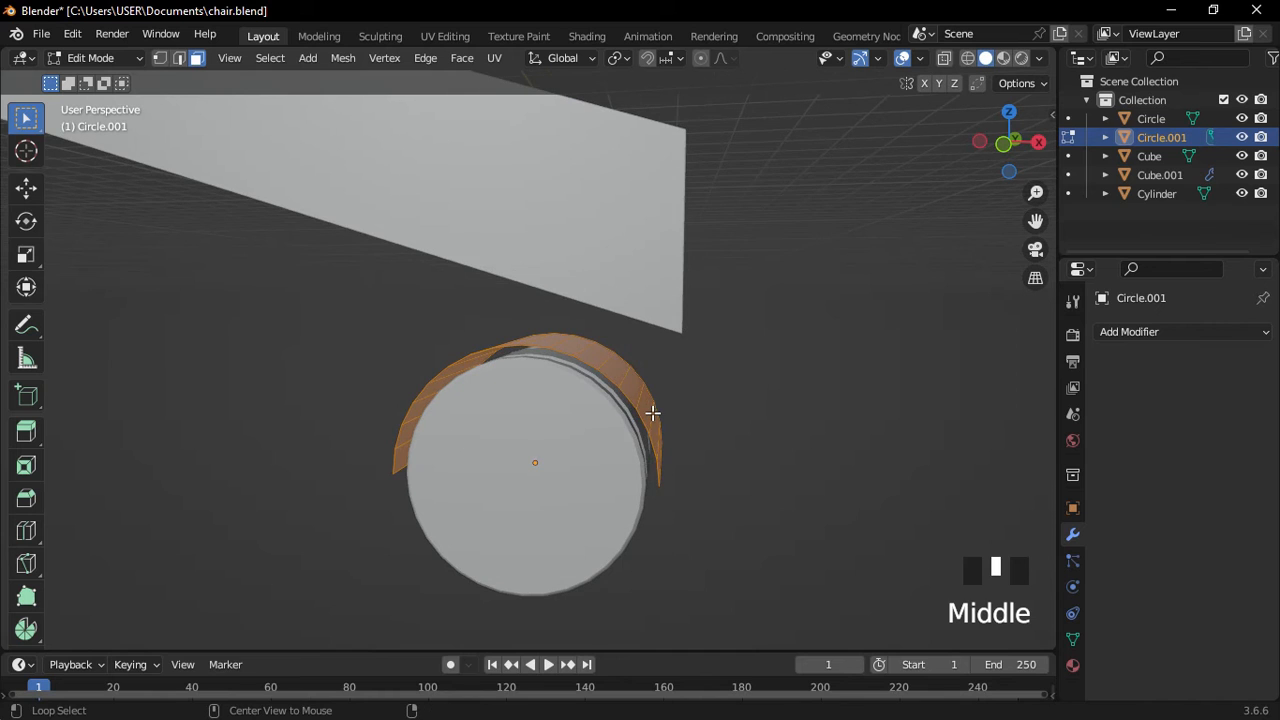
# Extrude the guard faces along their normals to a 0.129 m thickness.
pyautogui.hotkey('alt', 'e')
pyautogui.click(652, 412)
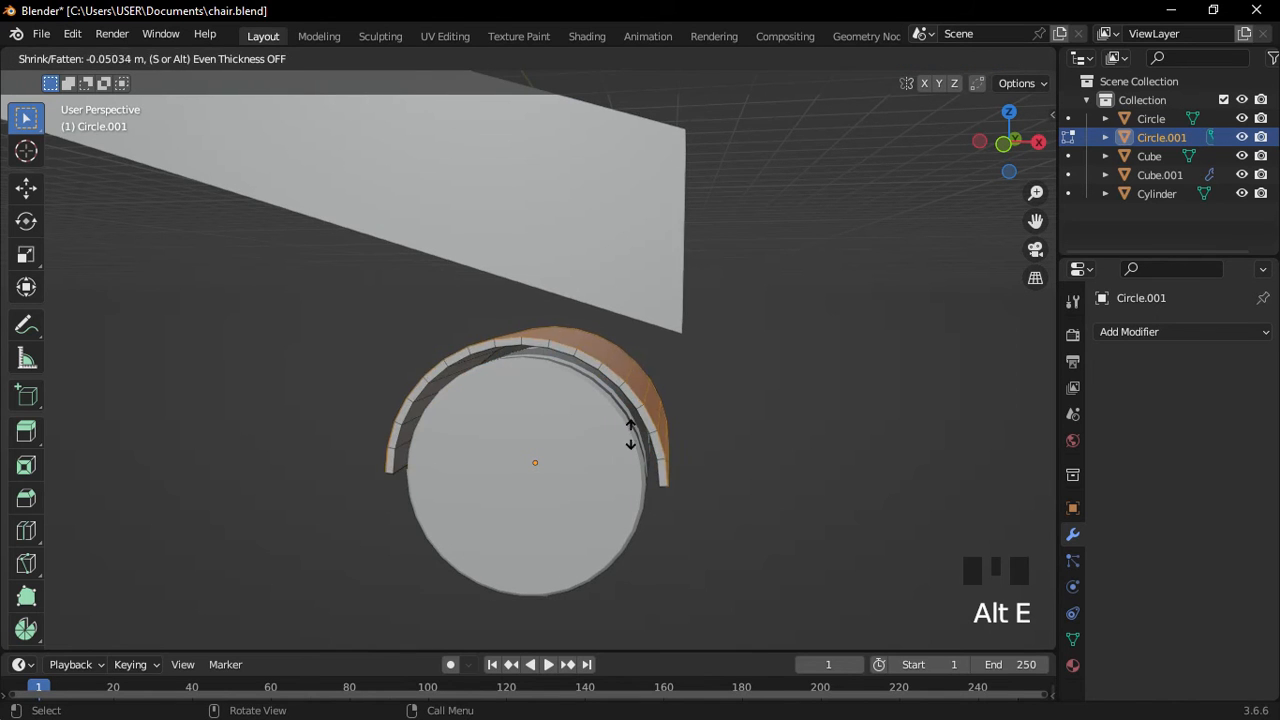
pyautogui.click(611, 467)
pyautogui.moveTo(611, 467); pyautogui.dragTo(720, 400, button='middle')
# Add a Subdivision Surface modifier to the wheel guard with viewport level 2.
pyautogui.press('Tab')
pyautogui.scroll(-2, 626, 437)
pyautogui.click(1183, 338)
pyautogui.click(958, 678)
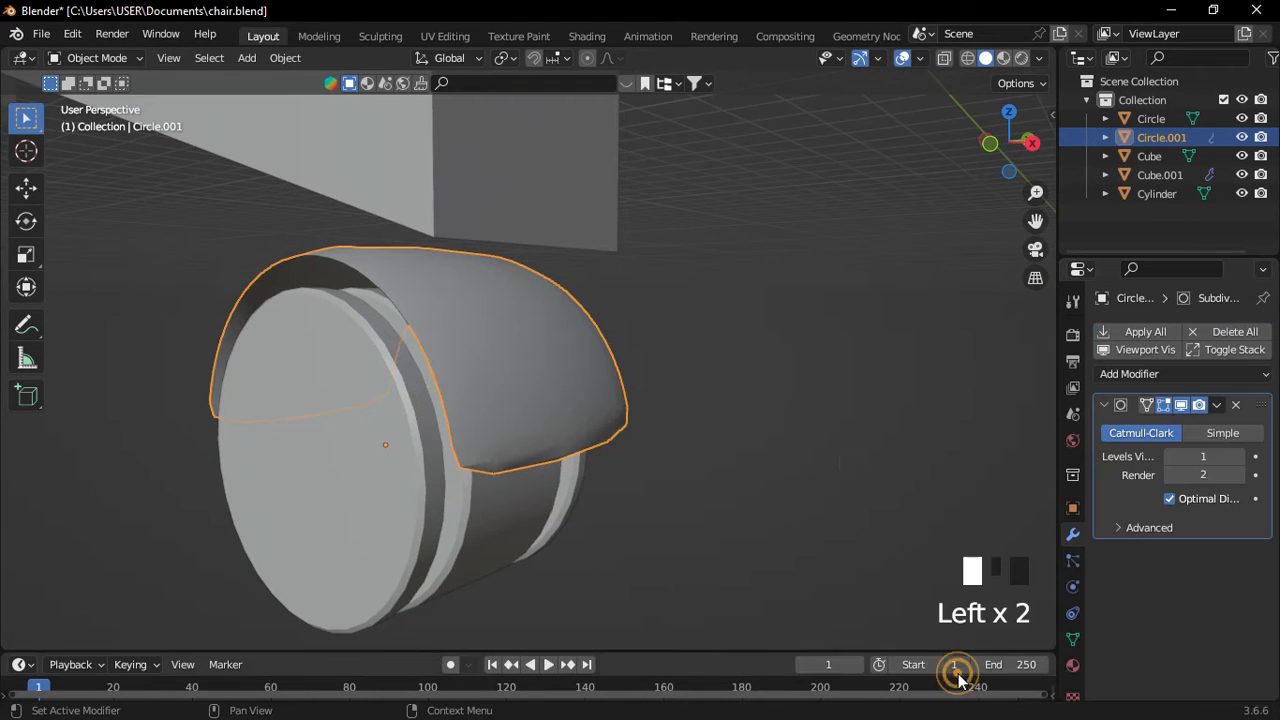
pyautogui.click(1241, 457)
pyautogui.moveTo(500, 400)
pyautogui.mouseDown(button='middle')
pyautogui.moveTo(496, 322)
pyautogui.moveTo(497, 410)
pyautogui.mouseUp(button='middle')
pyautogui.scroll(2, 511, 475)
# In Edit Mode, insert loop cuts near each end of the guard to keep them crisp.
pyautogui.press('Tab')
pyautogui.click(514, 560)
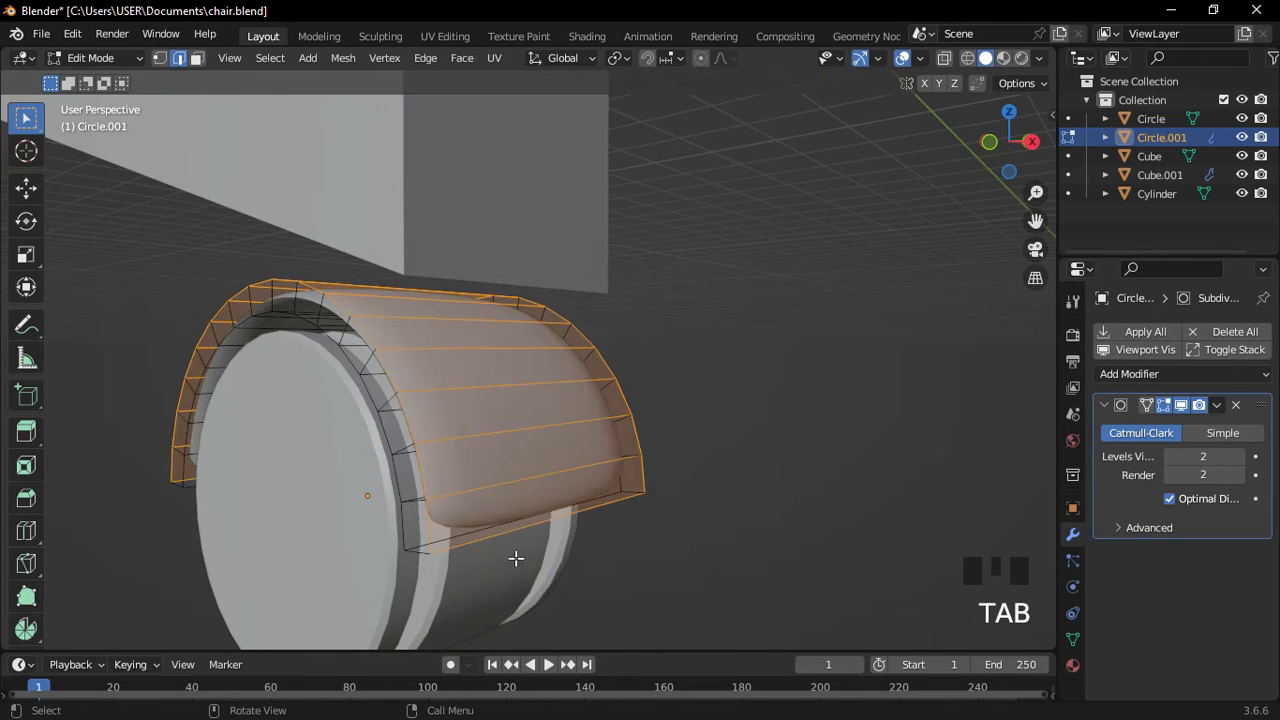
pyautogui.moveTo(514, 557); pyautogui.dragTo(444, 527, button='middle')
pyautogui.hotkey('ctrl', 'r')
pyautogui.click(442, 527)
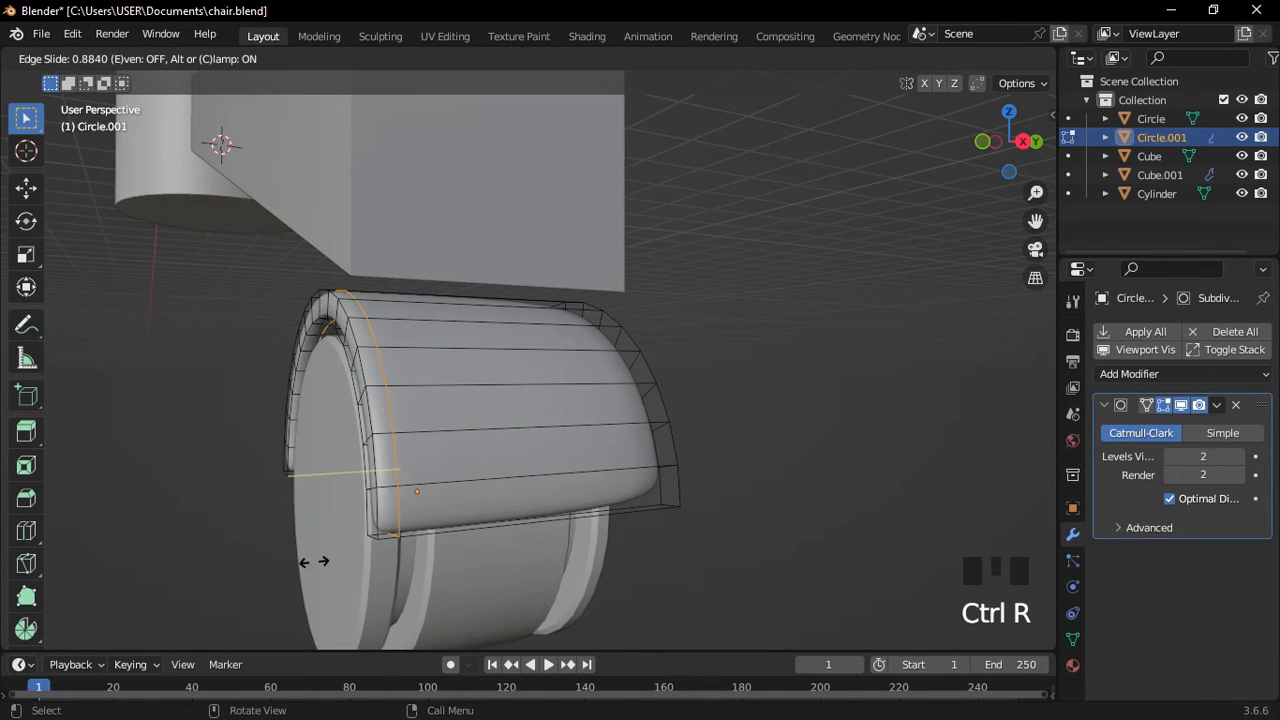
pyautogui.click(308, 564)
pyautogui.moveTo(545, 520); pyautogui.dragTo(580, 512, button='middle')
pyautogui.click(583, 512)
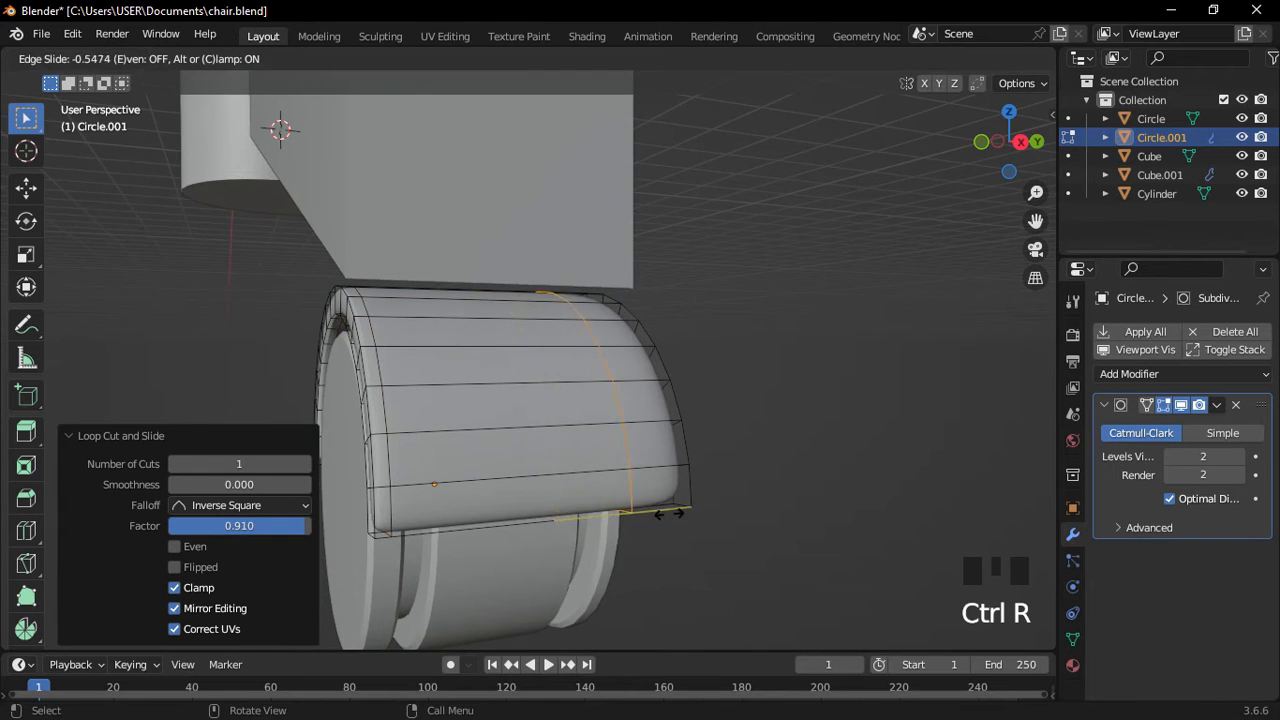
pyautogui.click(722, 538)
pyautogui.moveTo(722, 538); pyautogui.dragTo(651, 397, button='middle')
pyautogui.press('Tab')
# Back in Object Mode, add a Subdivision Surface modifier to the wheel.
pyautogui.click(646, 289)
pyautogui.moveTo(646, 289); pyautogui.dragTo(763, 480, button='middle')
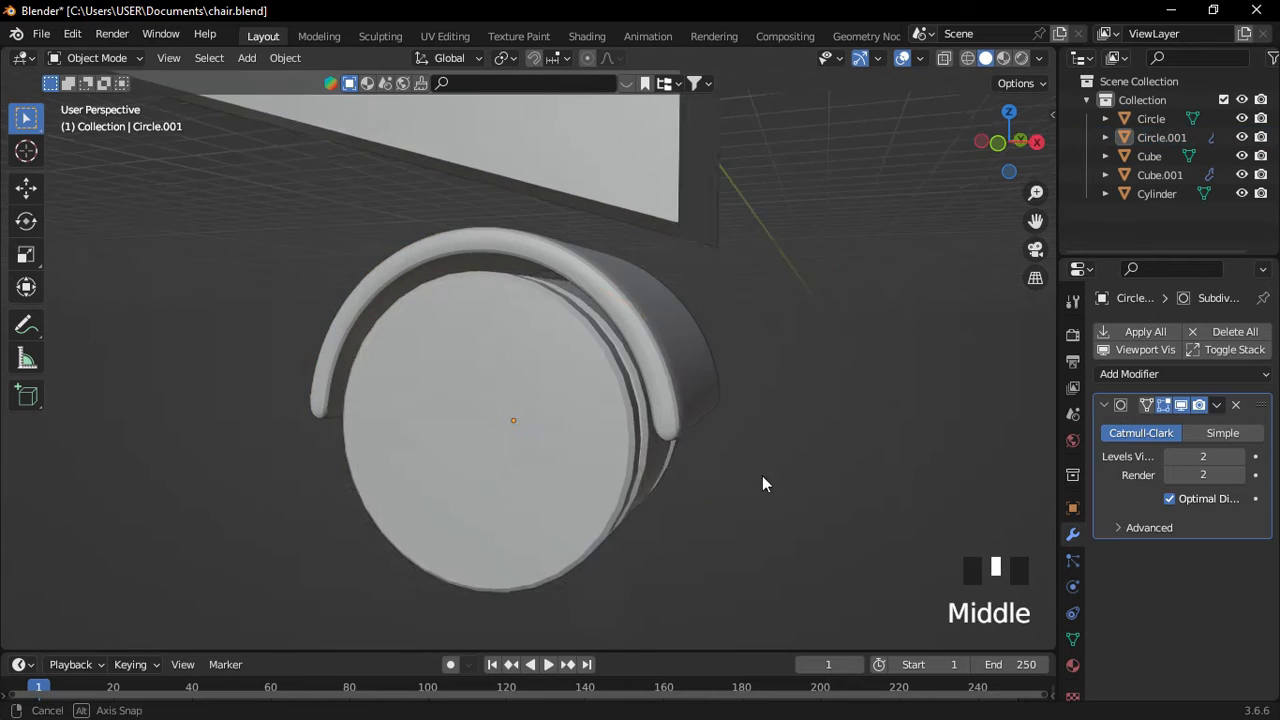
pyautogui.click(580, 443)
pyautogui.click(1139, 340)
pyautogui.click(914, 674)
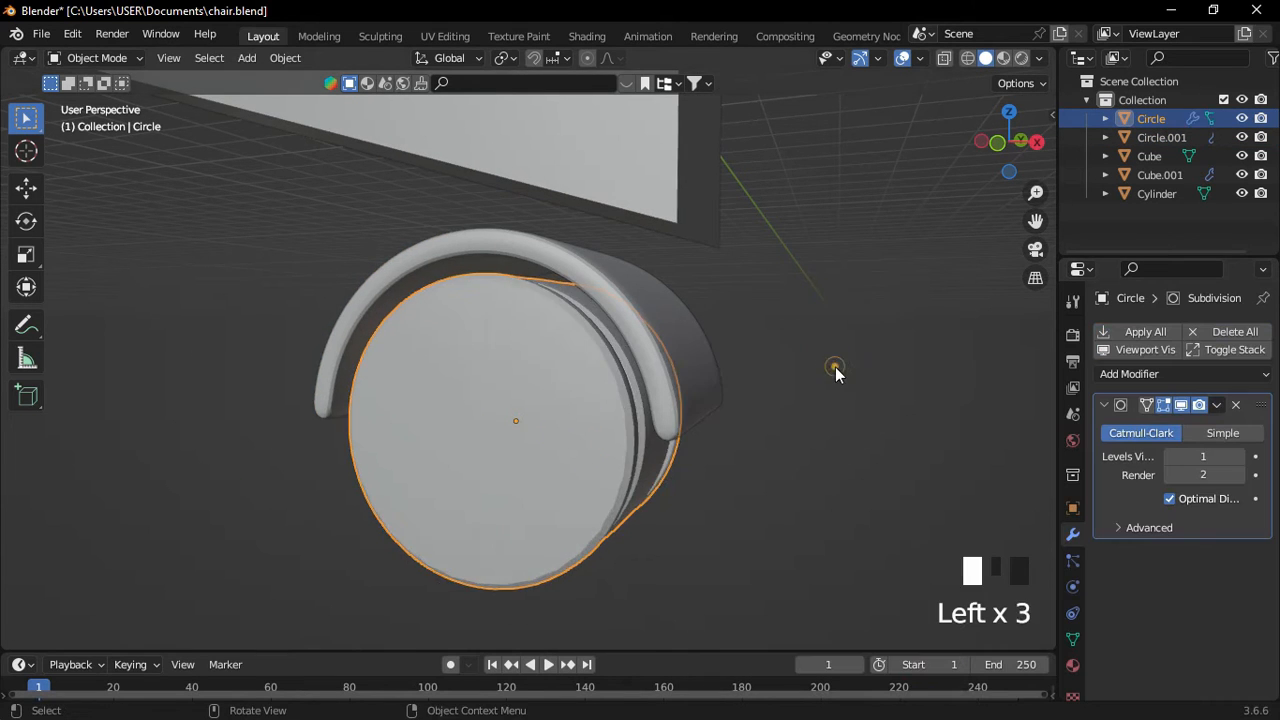
pyautogui.moveTo(834, 366); pyautogui.dragTo(632, 444, button='middle')
pyautogui.scroll(2, 709, 470)
# Switch to a Right Orthographic view centred on the caster.
pyautogui.moveTo(709, 470)
pyautogui.mouseDown(button='middle')
pyautogui.moveTo(607, 496)
pyautogui.moveTo(724, 469)
pyautogui.mouseUp(button='middle')
pyautogui.click(724, 469)
pyautogui.press('KP_1')
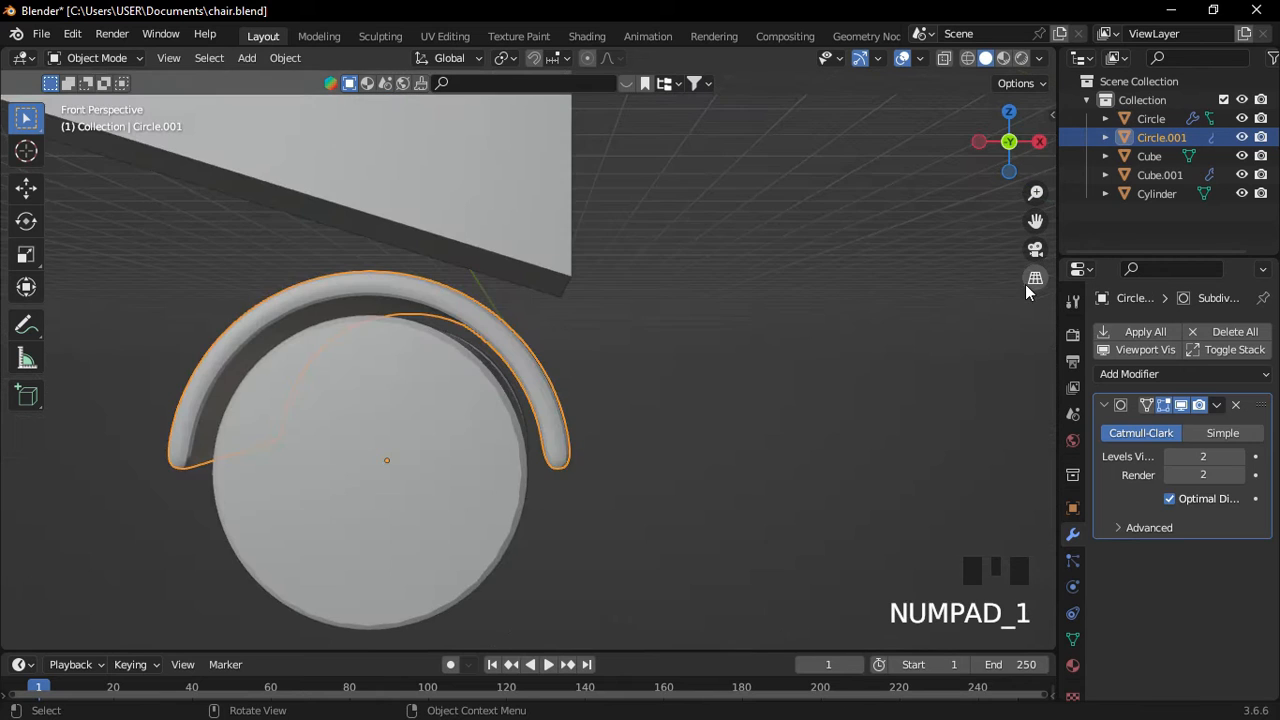
pyautogui.press('KP_3')
pyautogui.click(1035, 279)
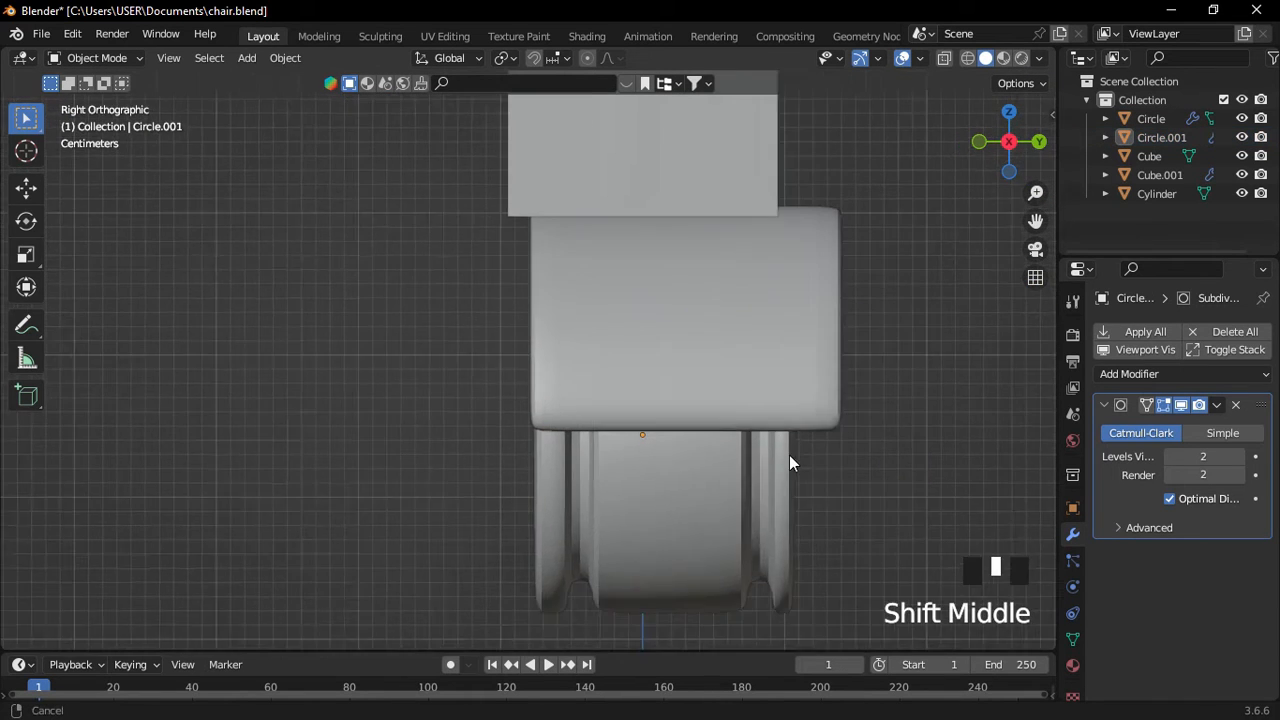
pyautogui.keyDown('shift'); pyautogui.moveTo(789, 460); pyautogui.dragTo(720, 434, button='middle'); pyautogui.keyUp('shift')
# In wireframe, move the wheel guard along Y into alignment.
pyautogui.click(730, 508)
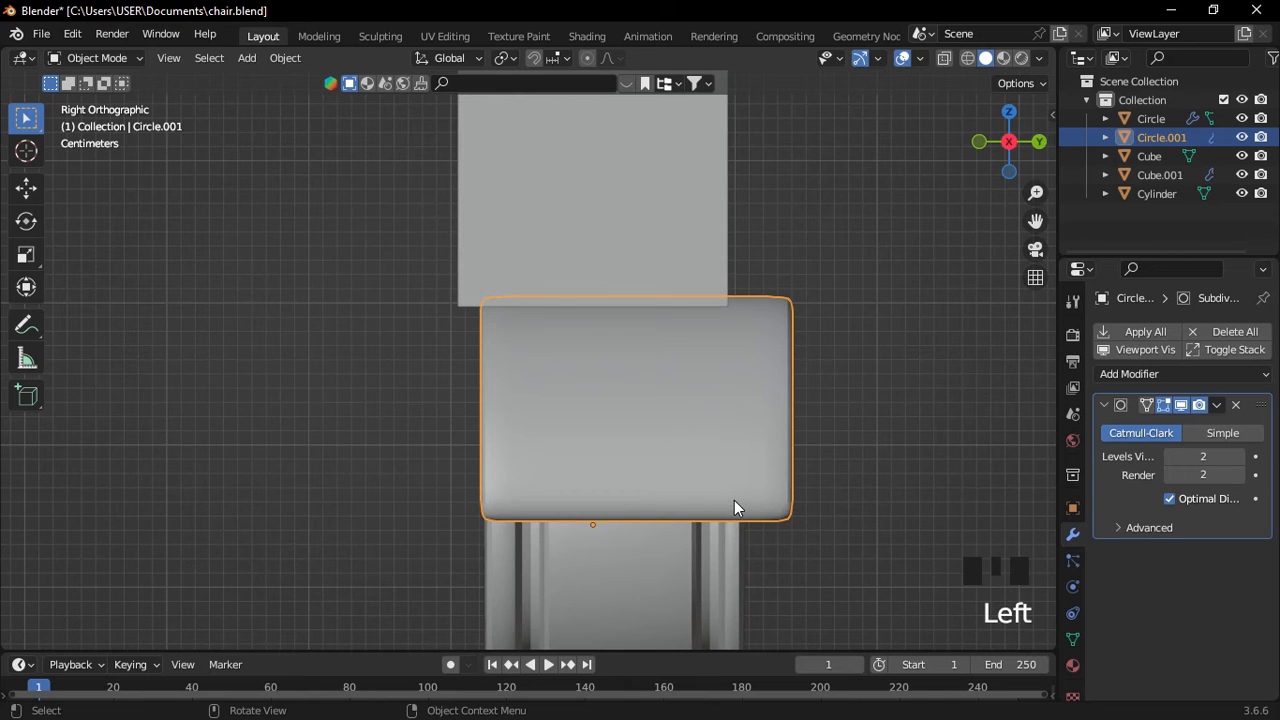
pyautogui.hotkey('shift', 'z')
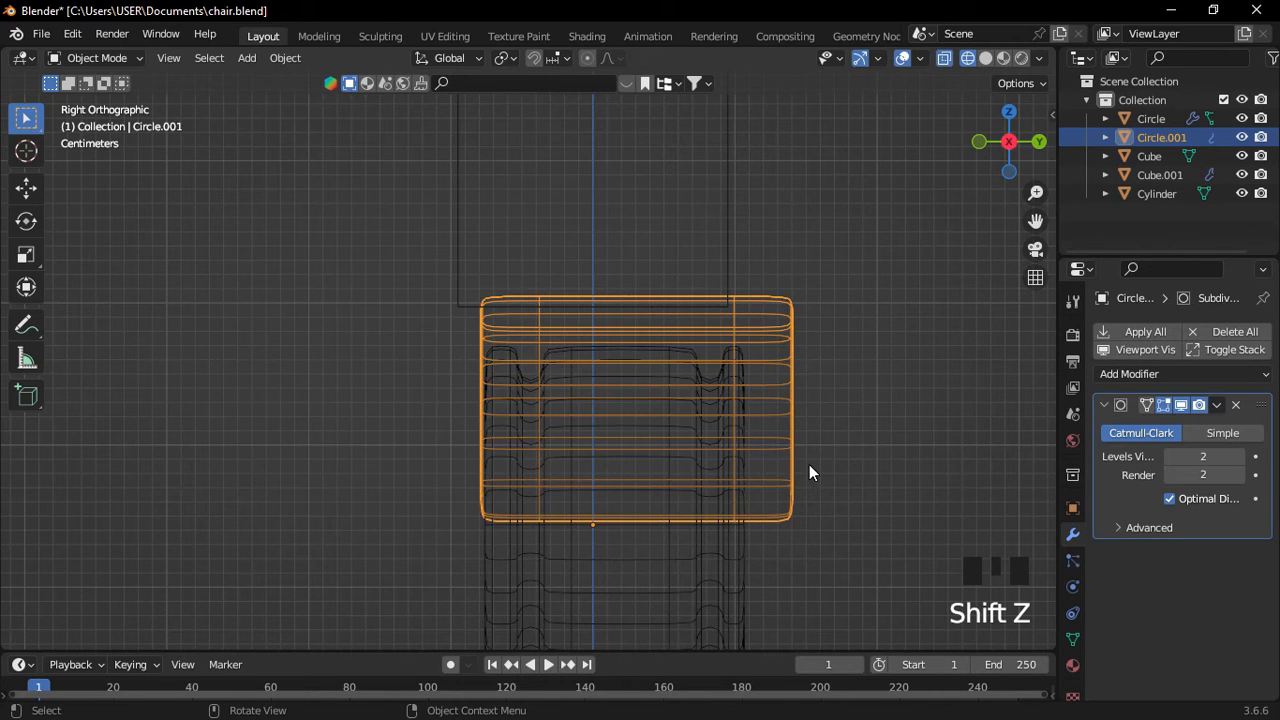
pyautogui.press('g')
pyautogui.press('y')
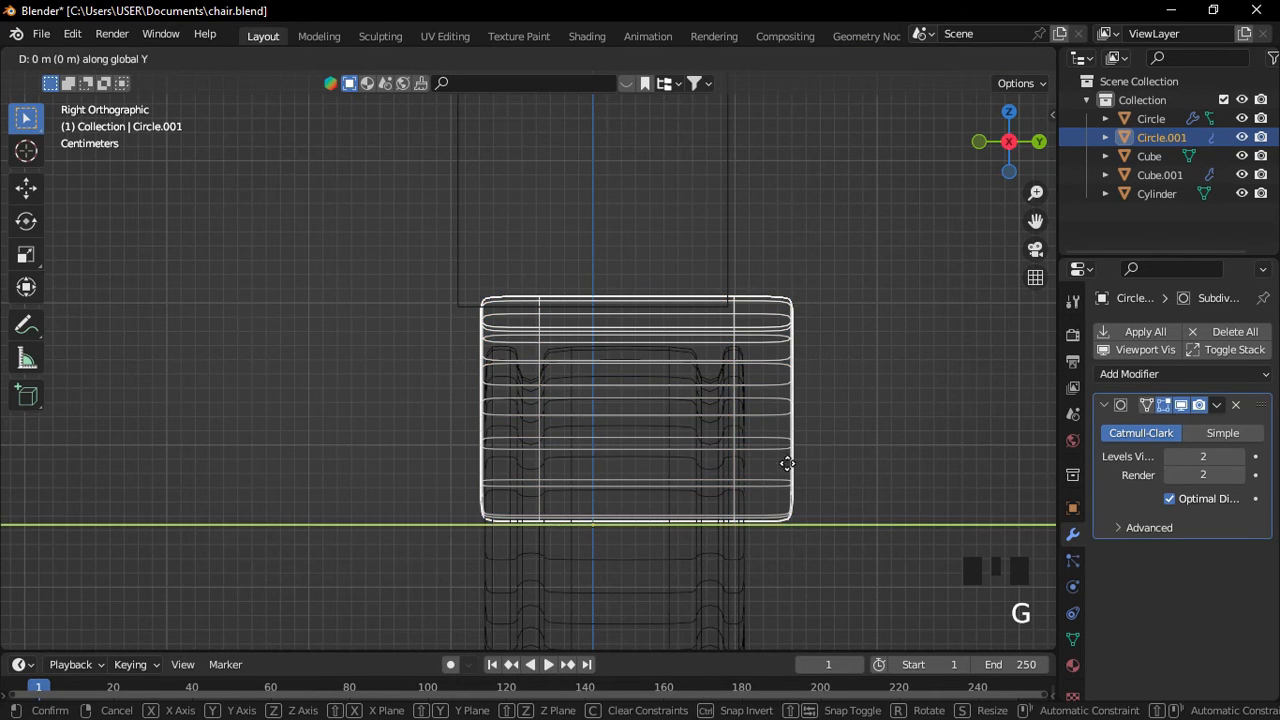
pyautogui.click(771, 463)
pyautogui.keyDown('shift'); pyautogui.moveTo(767, 500); pyautogui.dragTo(759, 446, button='middle'); pyautogui.keyUp('shift')
# Move the wheel along Y by -0.009234 m to centre it inside the guard.
pyautogui.click(732, 522)
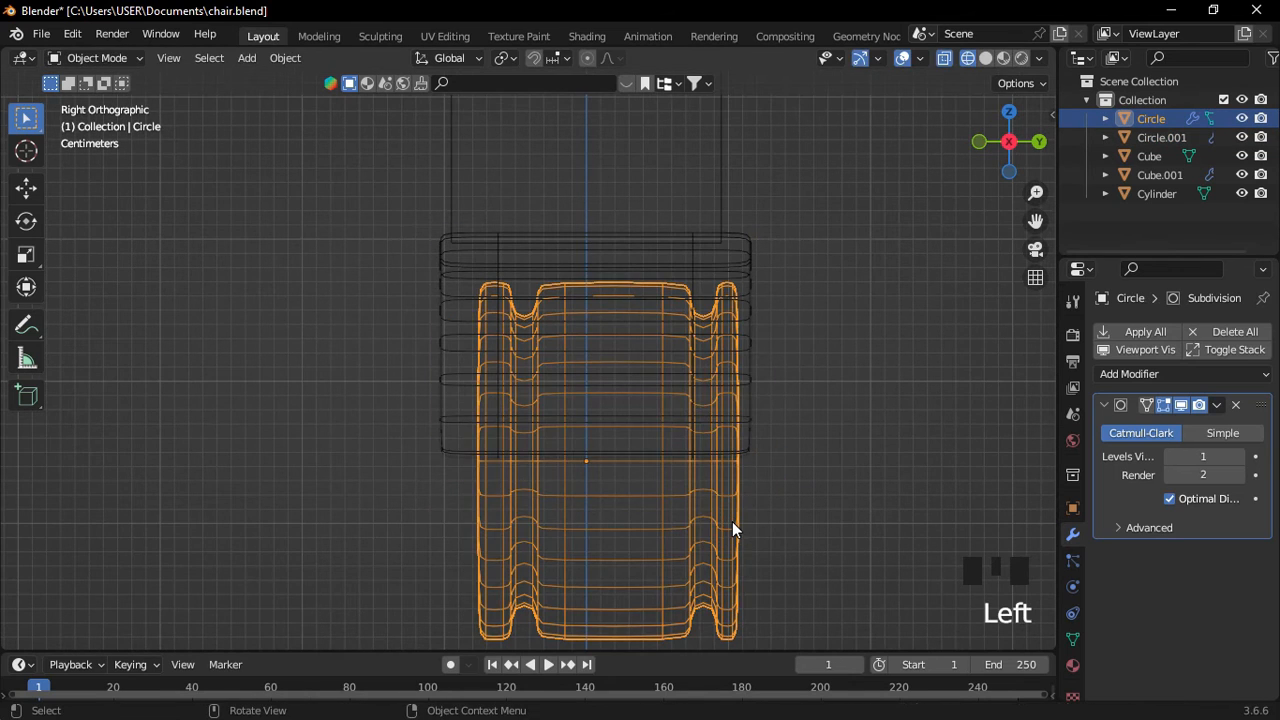
pyautogui.press('g')
pyautogui.press('y')
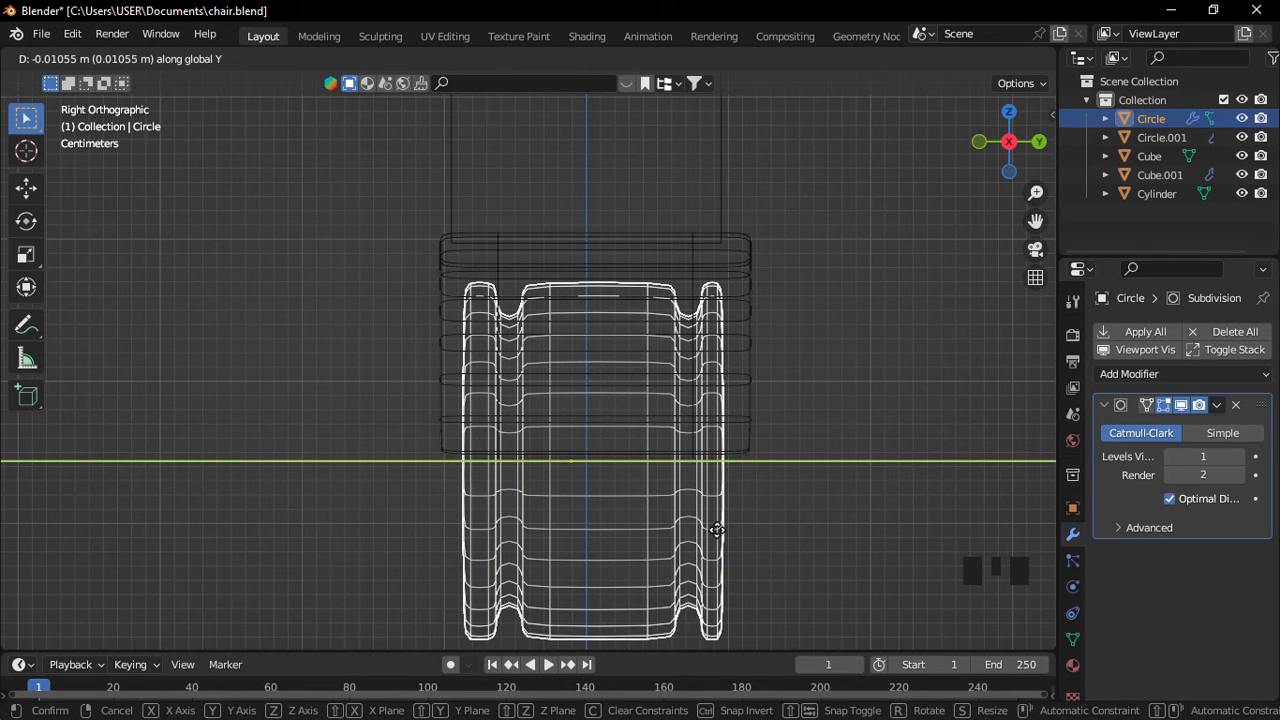
pyautogui.click(719, 531)
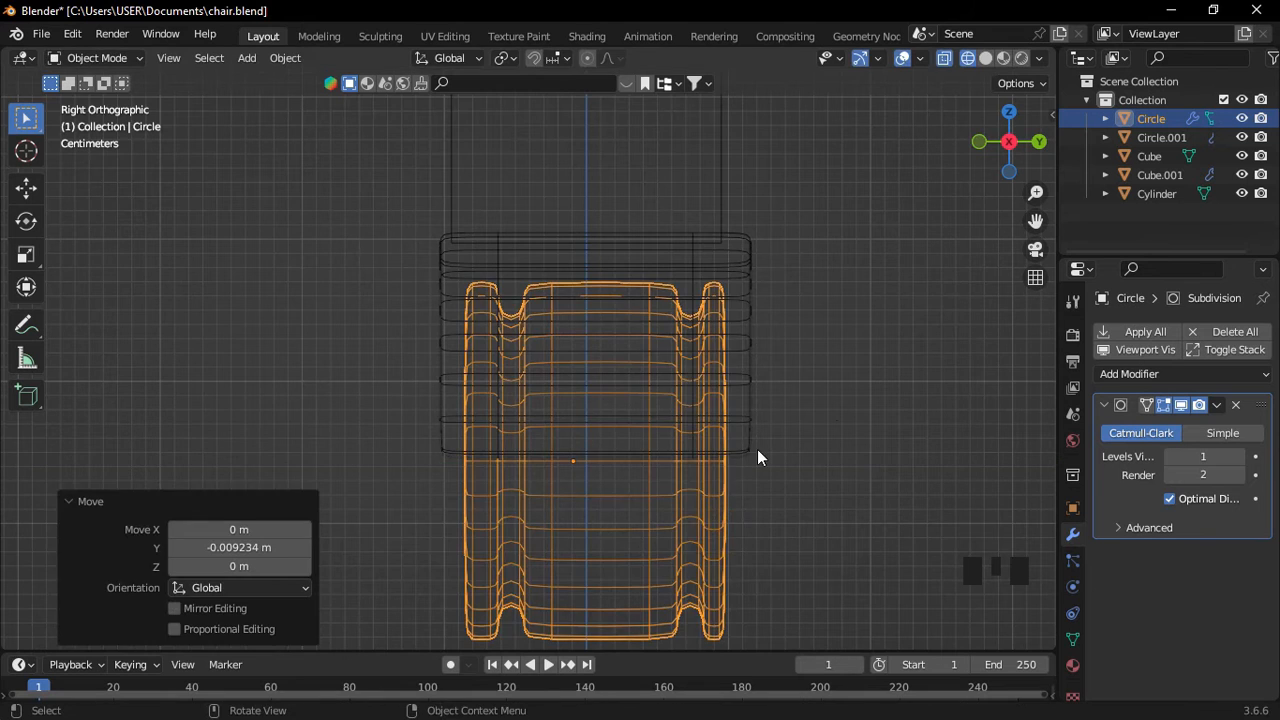
# Return to solid shading, zoom out over the leg and clear the selection.
pyautogui.hotkey('shift', 'z')
pyautogui.scroll(-2, 835, 406)
pyautogui.moveTo(835, 406); pyautogui.dragTo(845, 379, button='middle')
pyautogui.scroll(-2, 845, 379)
pyautogui.click(1036, 274)
pyautogui.scroll(-2, 733, 296)
pyautogui.keyDown('shift'); pyautogui.moveTo(733, 296); pyautogui.dragTo(535, 396, button='middle'); pyautogui.keyUp('shift')
pyautogui.click(749, 435)
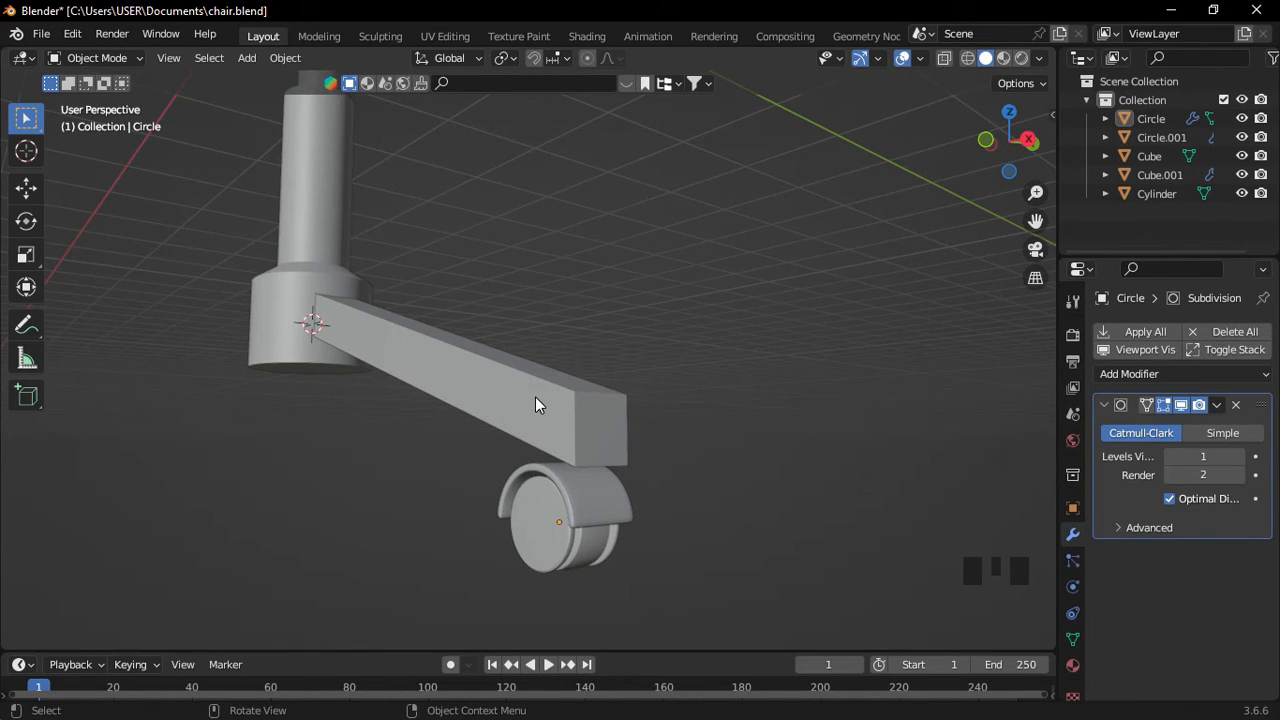
# Add a cube, shrink it to a small block and place it above the wheel guard.
pyautogui.keyDown('shift'); pyautogui.moveTo(502, 487); pyautogui.dragTo(620, 412, button='middle'); pyautogui.keyUp('shift')
pyautogui.hotkey('shift', 'a')
pyautogui.click(689, 360)
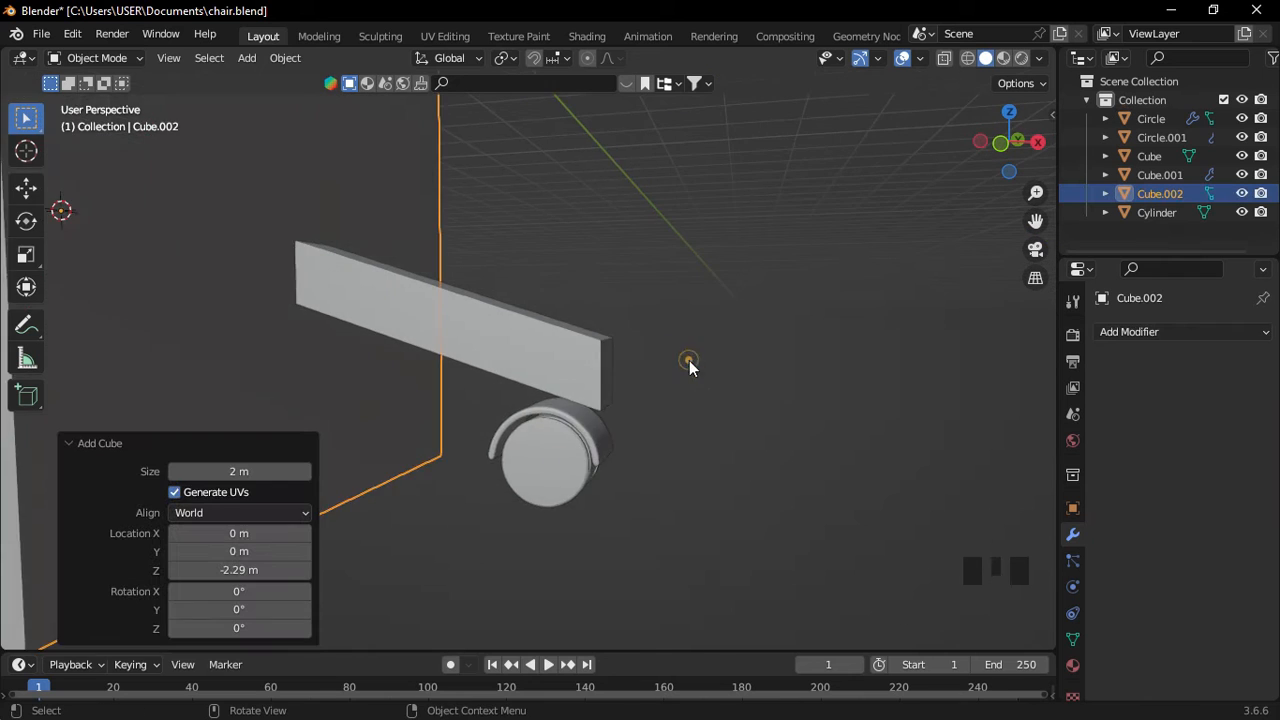
pyautogui.scroll(-3, 689, 360)
pyautogui.press('s')
pyautogui.click(277, 253)
pyautogui.press('g')
pyautogui.click(589, 393)
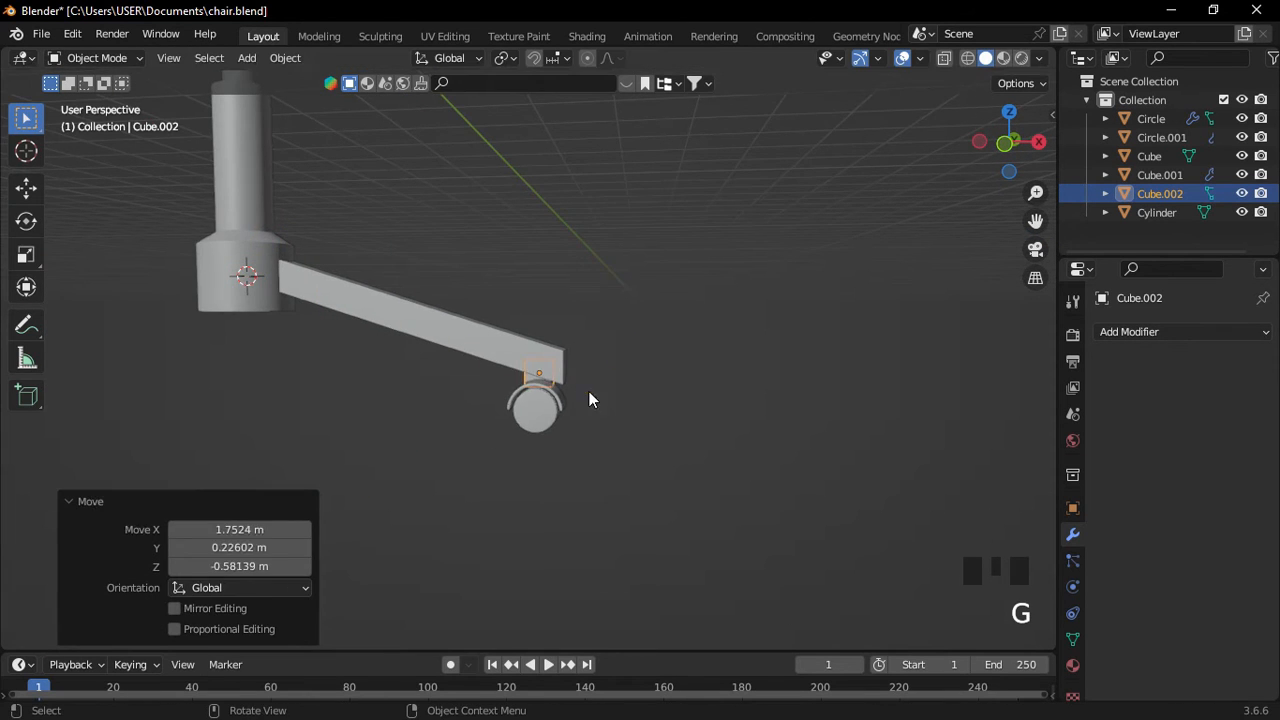
# Frame the small cube and shift it along Y over the guard.
pyautogui.press('f')
pyautogui.scroll(-7, 599, 431)
pyautogui.scroll(-3, 594, 423)
pyautogui.scroll(-3, 600, 435)
pyautogui.moveTo(608, 441); pyautogui.dragTo(595, 447, button='middle')
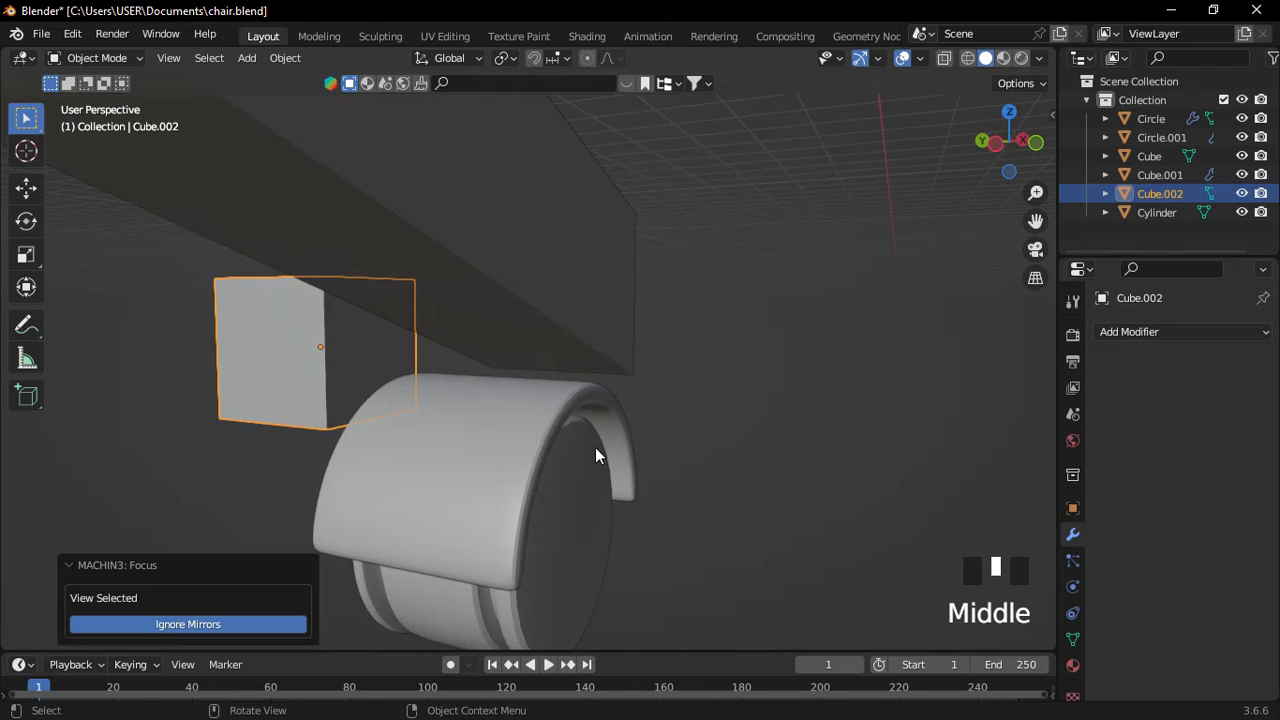
pyautogui.press('g')
pyautogui.press('y')
pyautogui.click(755, 490)
# In front view, shrink the cube, stretch it along Z and centre it over the guard along X.
pyautogui.press('KP_1')
pyautogui.keyDown('shift'); pyautogui.moveTo(686, 353); pyautogui.dragTo(609, 391, button='middle'); pyautogui.keyUp('shift')
pyautogui.press('s')
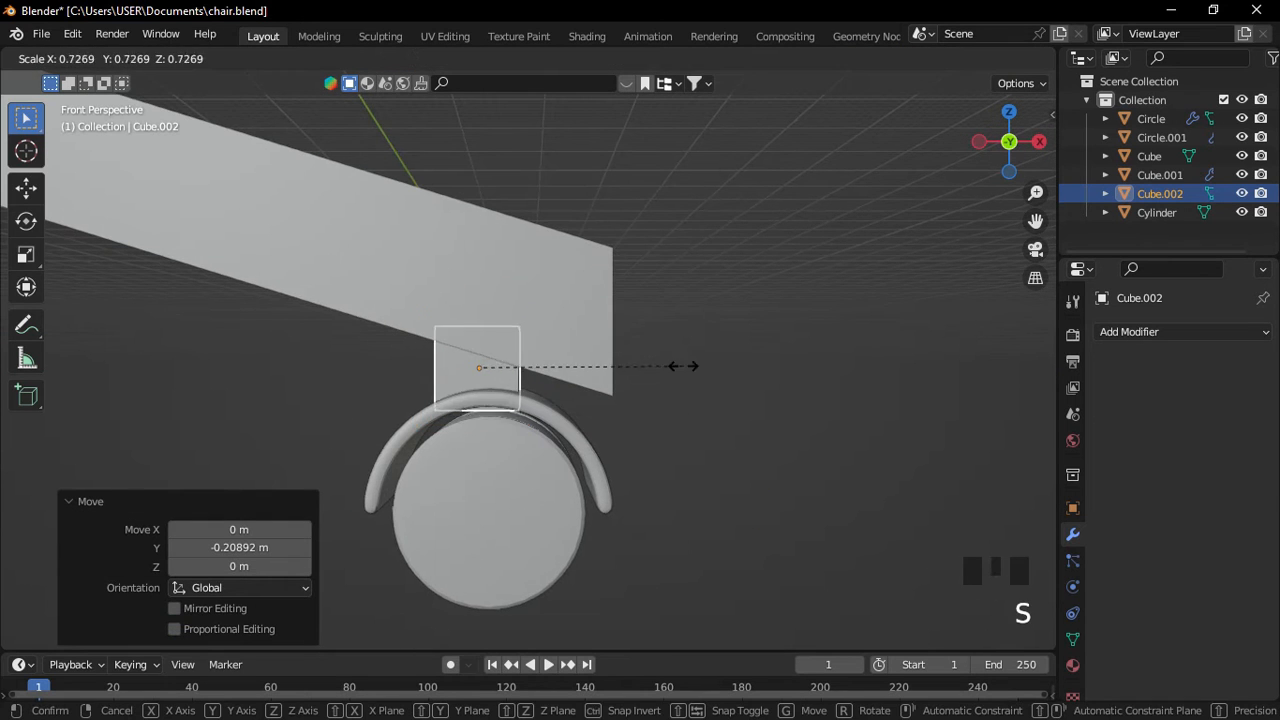
pyautogui.click(628, 361)
pyautogui.press('s')
pyautogui.press('z')
pyautogui.click(671, 323)
pyautogui.press('g')
pyautogui.press('y')
pyautogui.press('x')
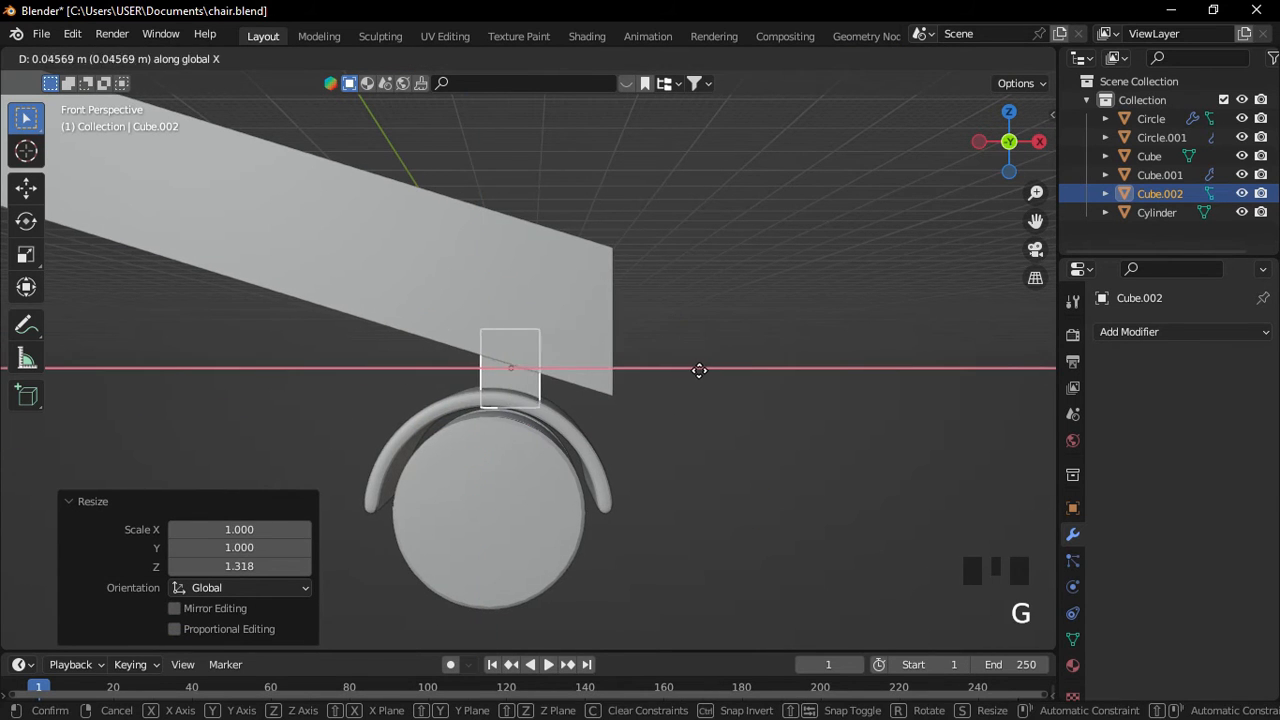
pyautogui.click(743, 369)
# Add a Subdivision Surface modifier to the connector cube.
pyautogui.scroll(3, 743, 369)
pyautogui.click(1121, 331)
pyautogui.click(937, 675)
pyautogui.moveTo(550, 470); pyautogui.dragTo(645, 455, button='middle')
pyautogui.keyDown('shift'); pyautogui.moveTo(630, 445); pyautogui.dragTo(502, 442, button='middle'); pyautogui.keyUp('shift')
# Insert an edge loop in the cube's mesh, then return to Object Mode.
pyautogui.press('Tab')
pyautogui.hotkey('ctrl', 'r')
pyautogui.click(433, 400)
pyautogui.click(436, 406)
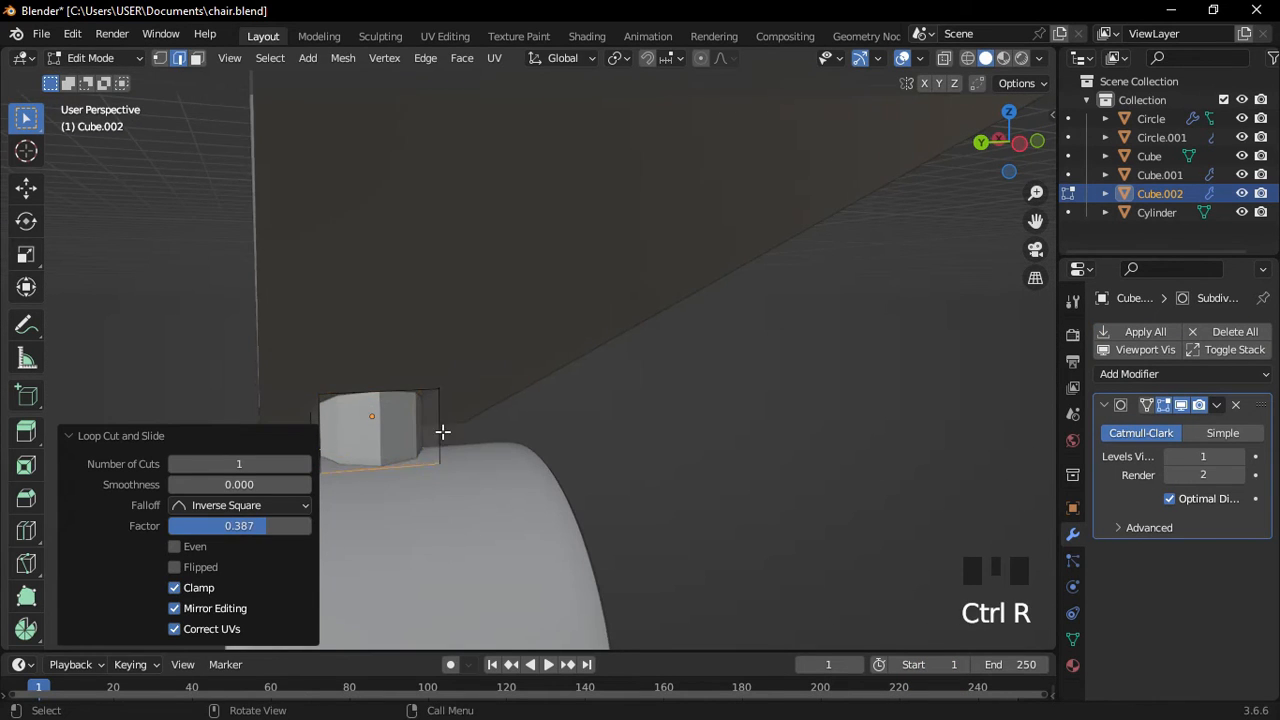
pyautogui.scroll(-2, 443, 431)
pyautogui.press('Tab')
pyautogui.click(437, 402)
pyautogui.moveTo(476, 419); pyautogui.dragTo(436, 414, button='middle')
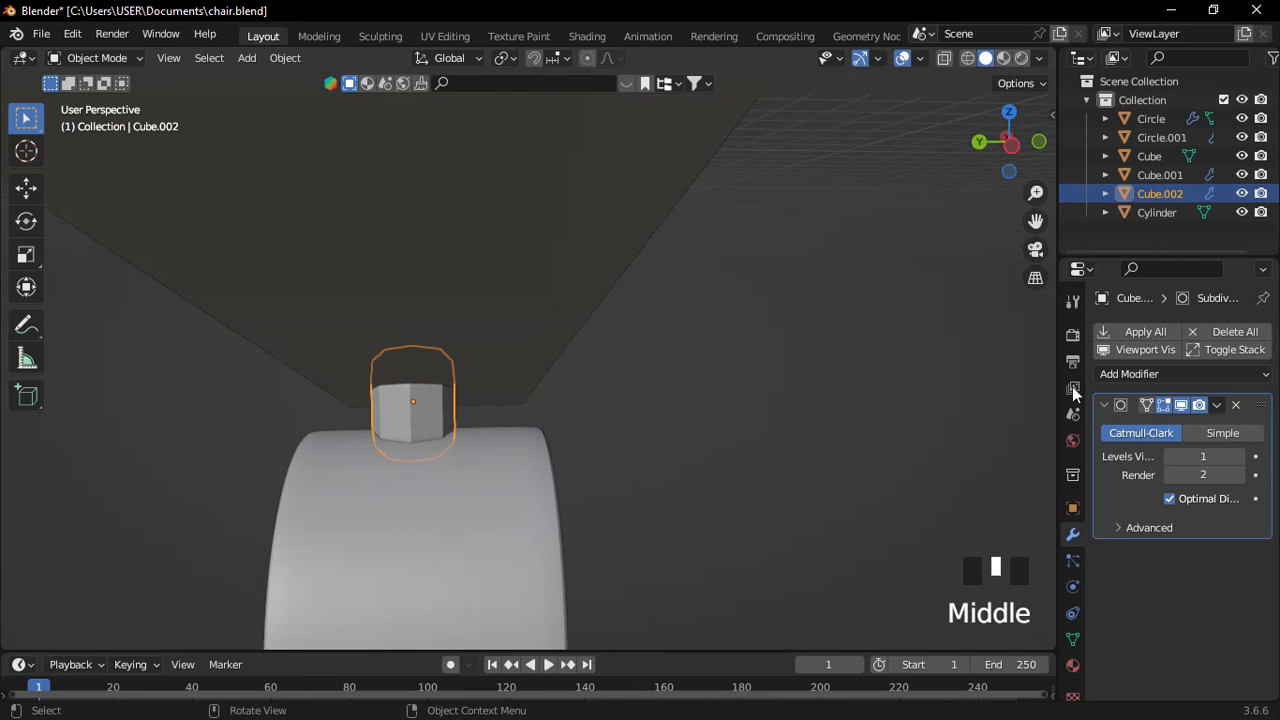
# Apply Shade Auto Smooth to the connector cube.
pyautogui.click(1128, 374)
pyautogui.click(982, 353)
pyautogui.moveTo(409, 445); pyautogui.dragTo(394, 354, button='right')
pyautogui.click(723, 437)
pyautogui.moveTo(723, 437); pyautogui.dragTo(670, 453, button='middle')
# Slide the connector along X so it sits beneath the leg's end.
pyautogui.click(480, 384)
pyautogui.press('g')
pyautogui.press('x')
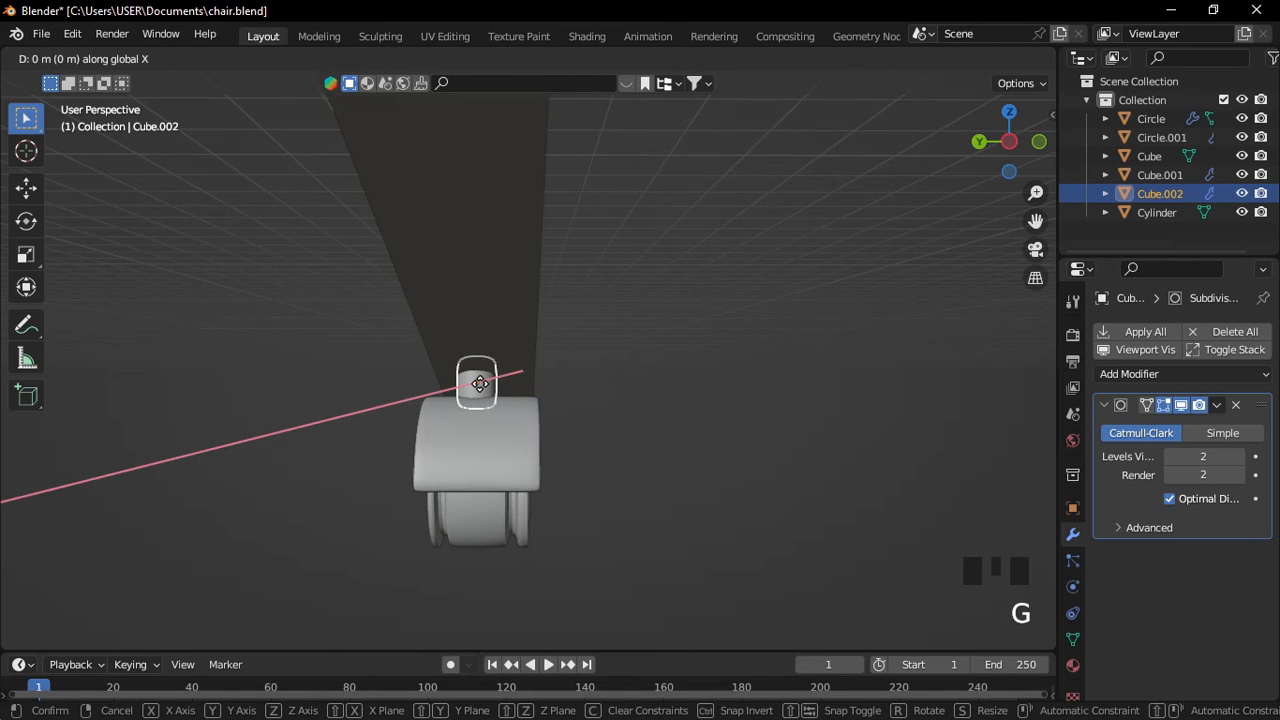
pyautogui.click(483, 384)
pyautogui.click(641, 396)
pyautogui.moveTo(641, 396); pyautogui.dragTo(559, 434, button='middle')
pyautogui.scroll(-4, 559, 434)
pyautogui.scroll(4, 567, 333)
pyautogui.keyDown('shift'); pyautogui.moveTo(567, 335); pyautogui.dragTo(545, 391, button='middle'); pyautogui.keyUp('shift')
pyautogui.keyDown('shift'); pyautogui.moveTo(499, 338); pyautogui.dragTo(499, 382, button='middle'); pyautogui.keyUp('shift')
pyautogui.click(499, 357)
# Bevel all edges of the leg beam Cube.001 at 0.02 m with 2 segments.
pyautogui.press('Tab')
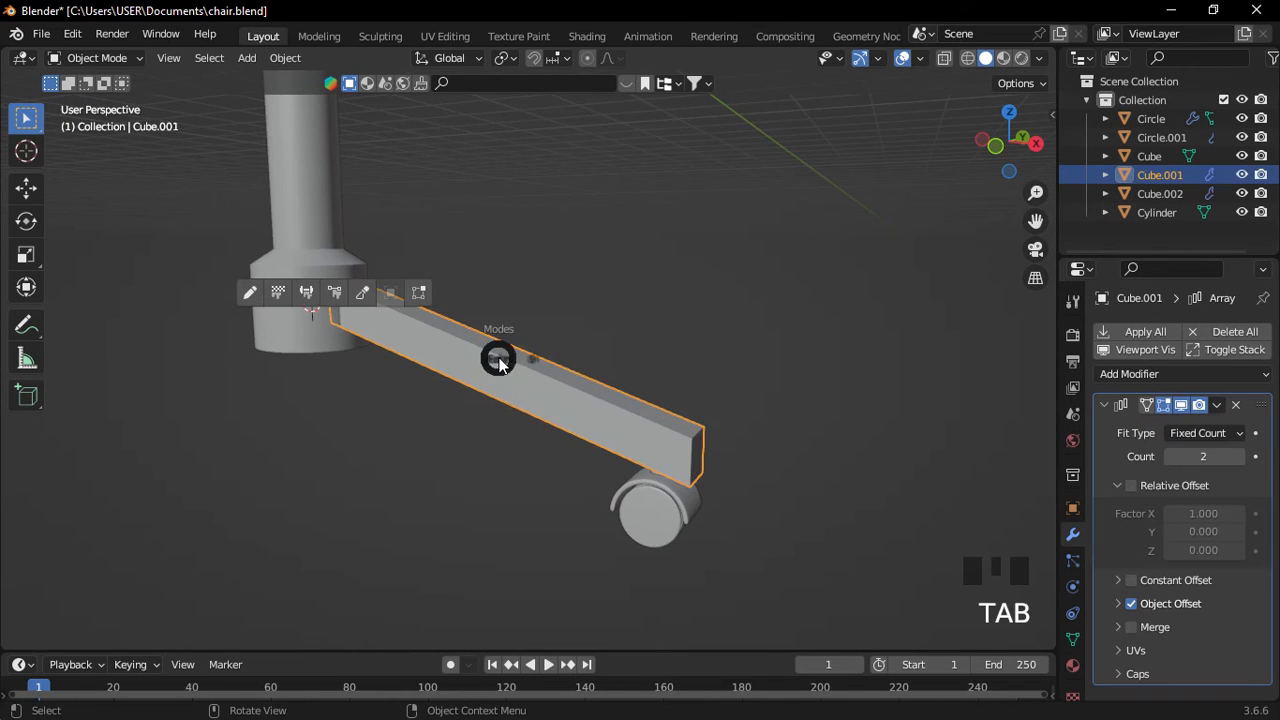
pyautogui.click(494, 431)
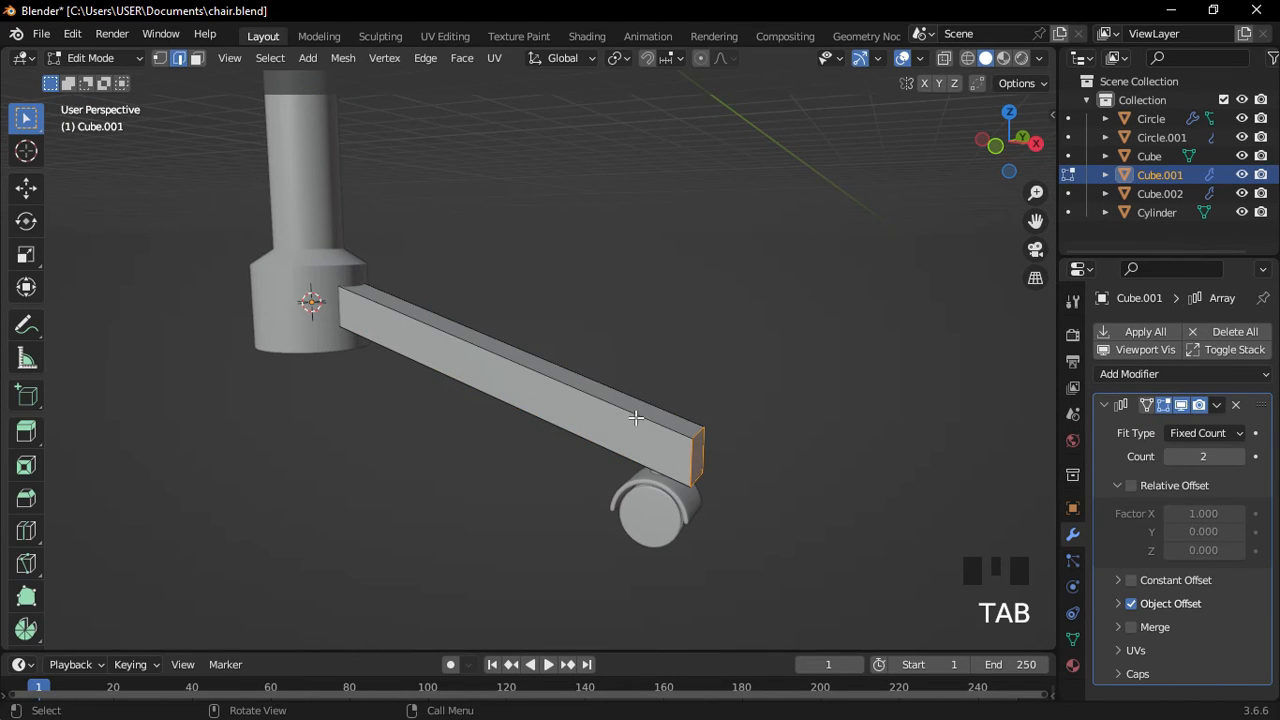
pyautogui.press('a')
pyautogui.scroll(2, 633, 421)
pyautogui.keyDown('shift'); pyautogui.moveTo(632, 422); pyautogui.dragTo(492, 452, button='middle'); pyautogui.keyUp('shift')
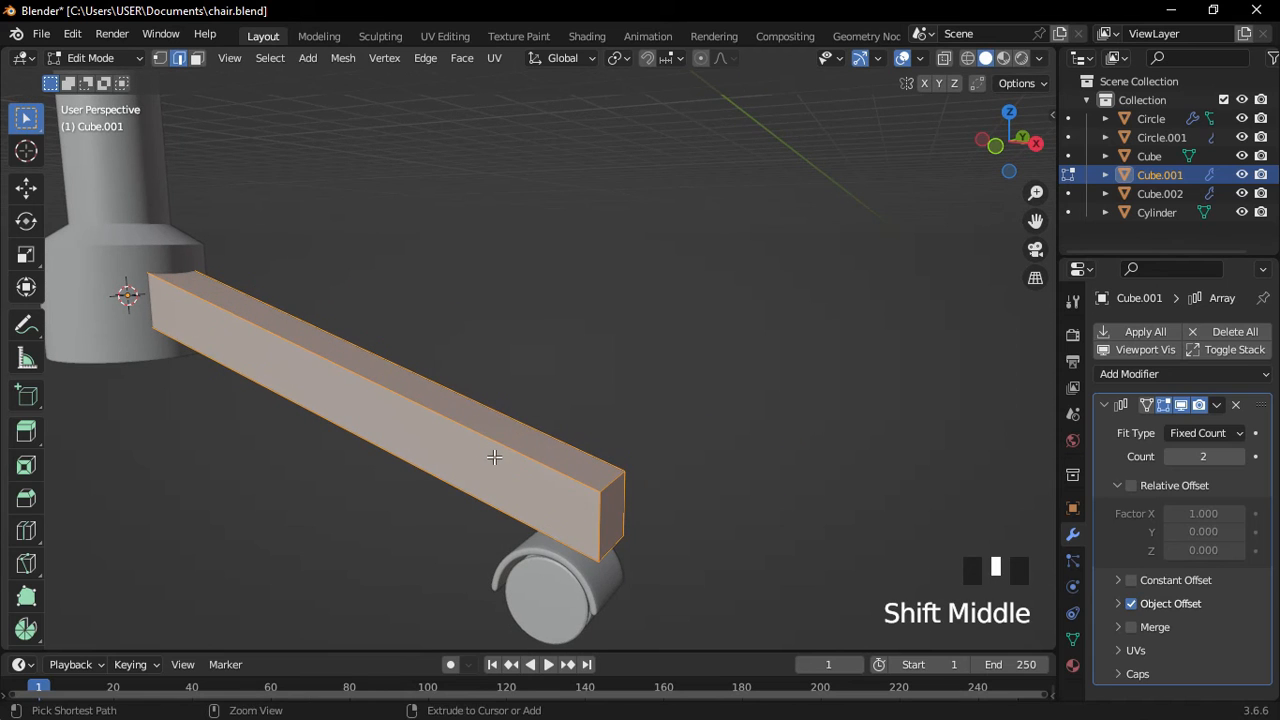
pyautogui.hotkey('ctrl', 'b')
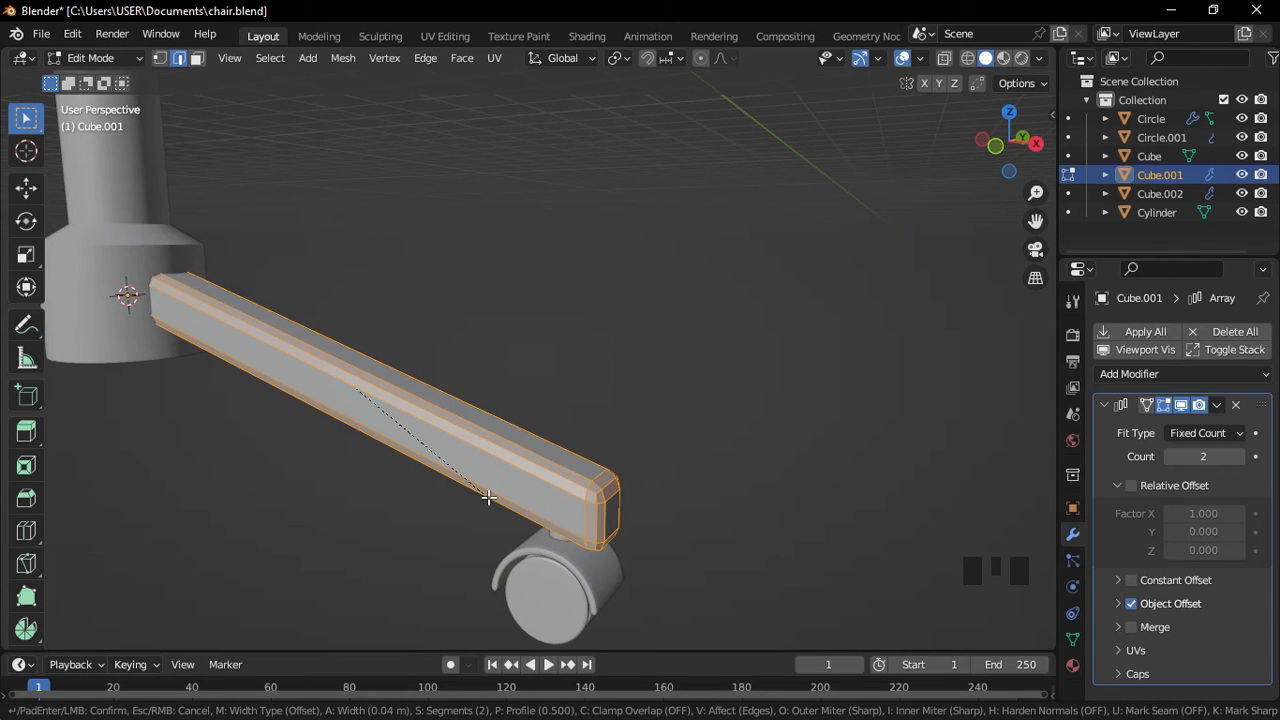
pyautogui.click(495, 489)
pyautogui.press('Tab')
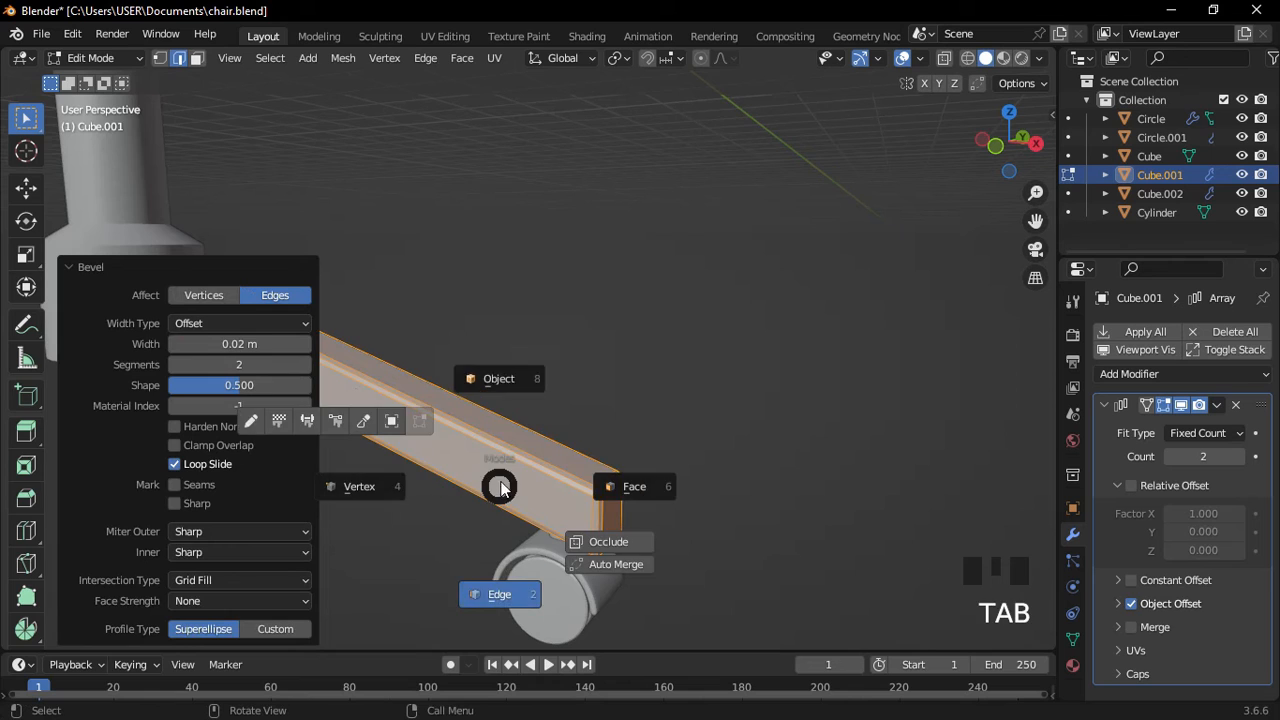
pyautogui.click(591, 354)
pyautogui.scroll(-1, 589, 500)
# Set the leg beam to Shade Auto Smooth at 30° and deselect it.
pyautogui.click(597, 492)
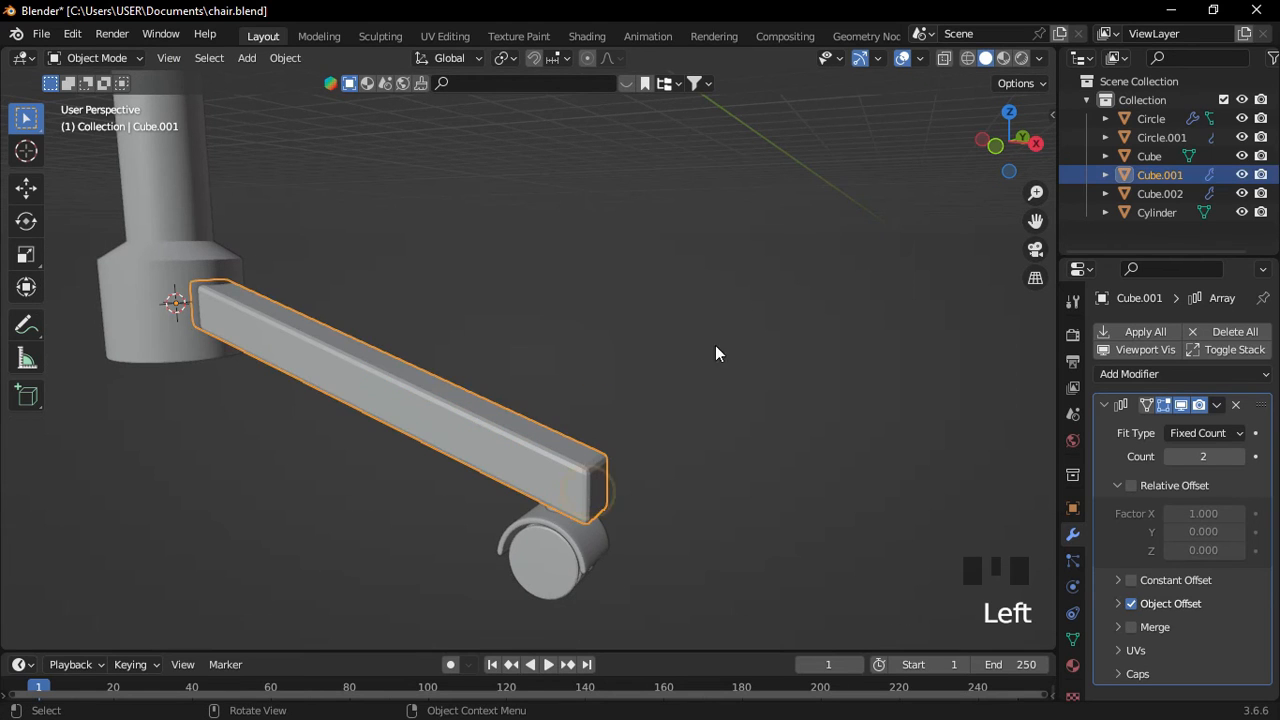
pyautogui.rightClick(520, 450)
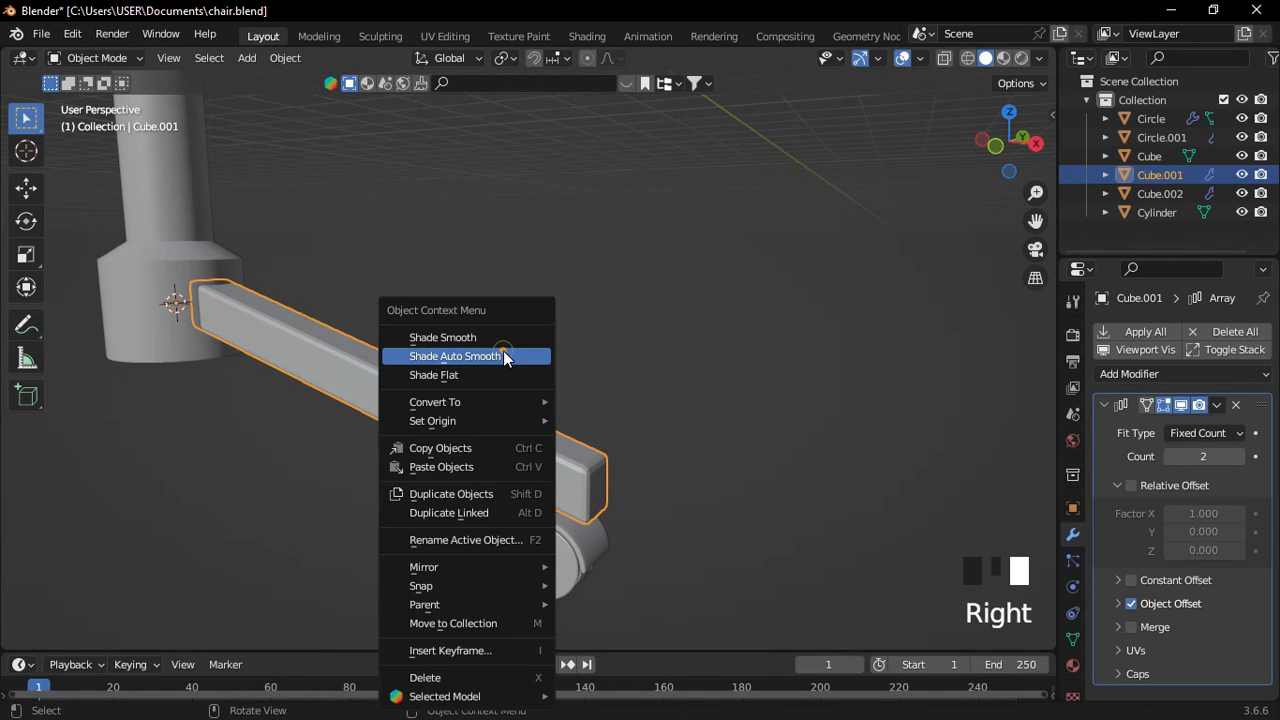
pyautogui.click(508, 356)
pyautogui.click(681, 362)
pyautogui.scroll(1, 513, 517)
pyautogui.moveTo(513, 517); pyautogui.dragTo(544, 481, button='middle')
# Apply the Subdivision modifiers on the caster wheel and its fender.
pyautogui.scroll(-3, 620, 478)
pyautogui.click(690, 488)
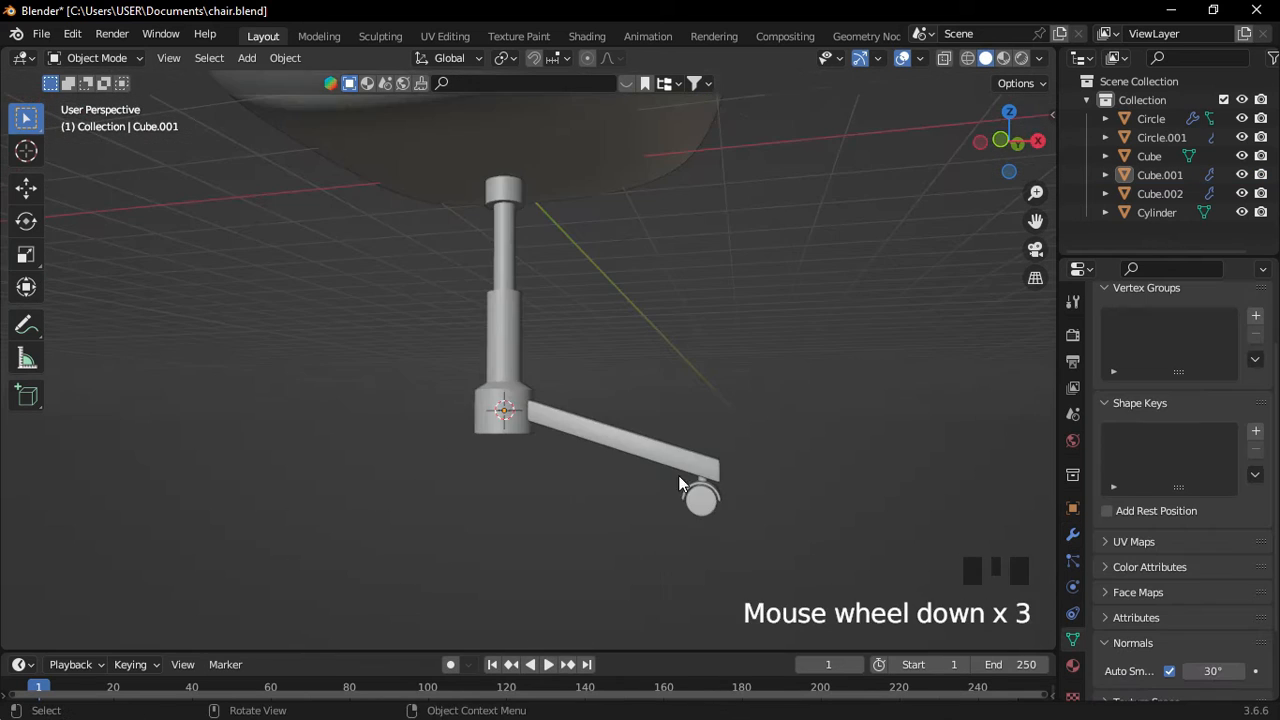
pyautogui.keyDown('shift'); pyautogui.moveTo(678, 475); pyautogui.dragTo(517, 437, button='middle'); pyautogui.keyUp('shift')
pyautogui.scroll(3, 548, 410)
pyautogui.press('f')
pyautogui.scroll(-1, 506, 489)
pyautogui.moveTo(506, 489); pyautogui.dragTo(412, 510, button='middle')
pyautogui.scroll(-3, 545, 374)
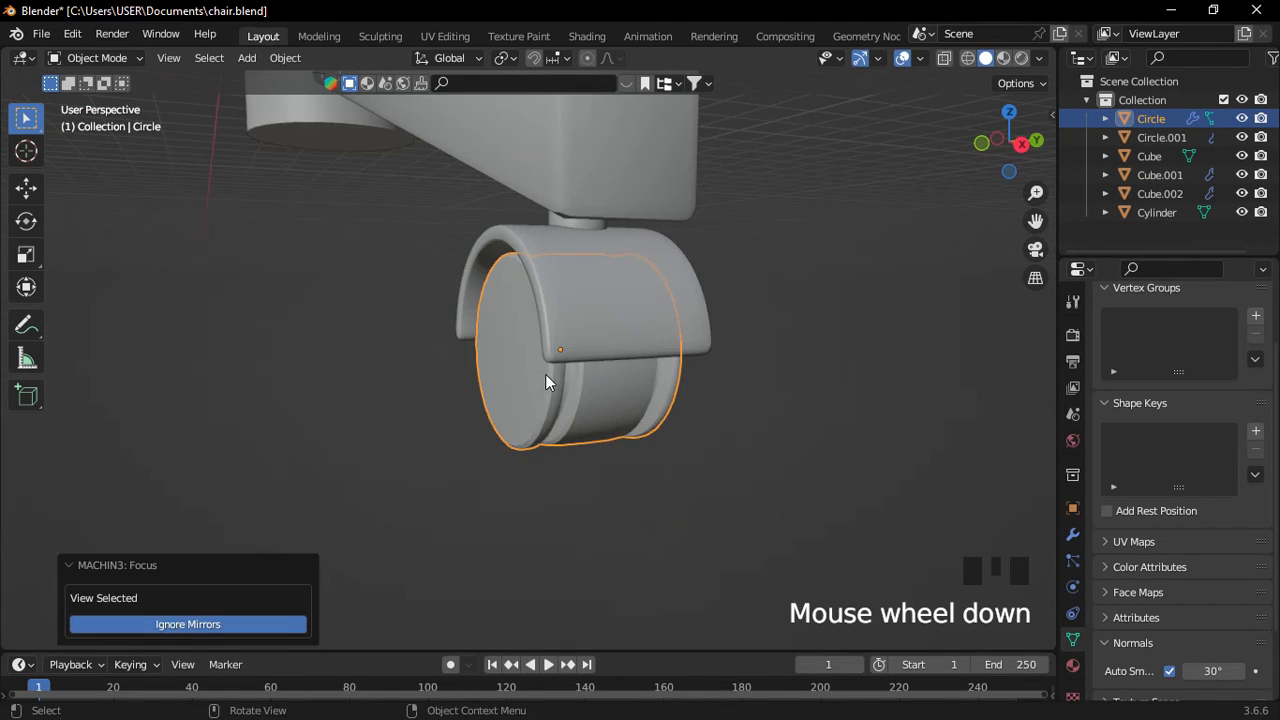
pyautogui.keyDown('shift'); pyautogui.click(567, 317); pyautogui.keyUp('shift')
pyautogui.click(569, 312)
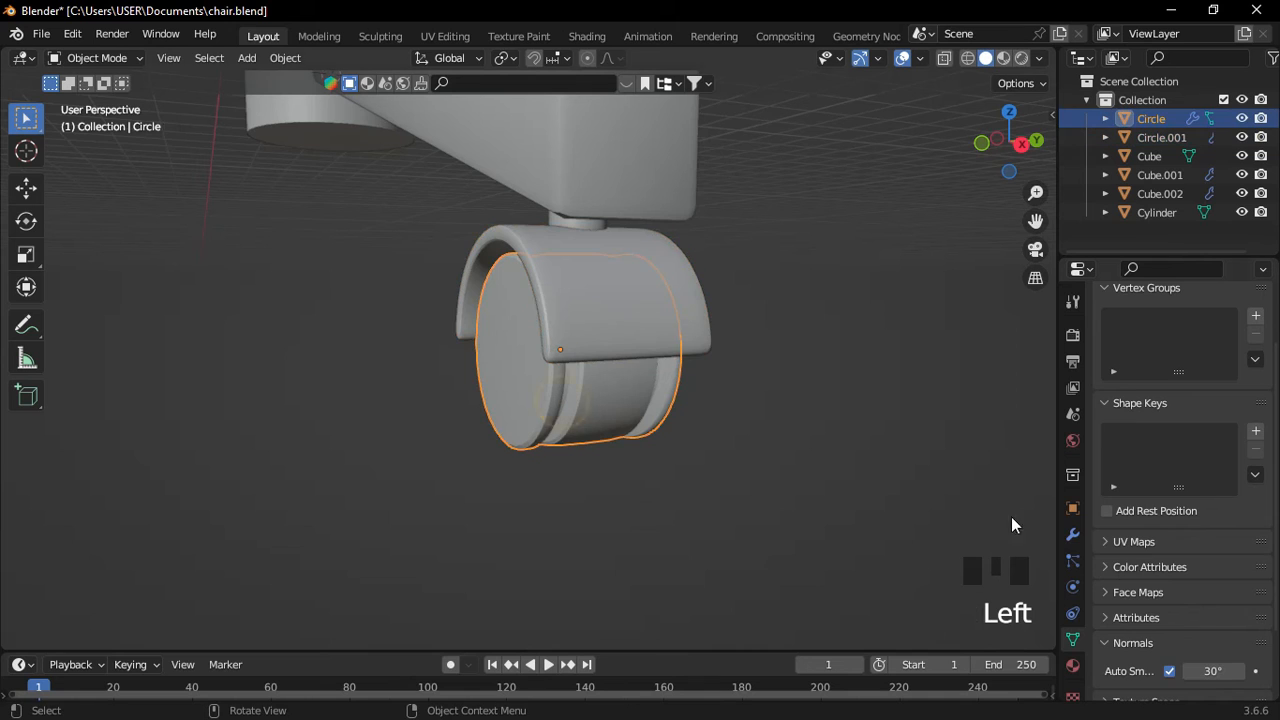
pyautogui.click(1073, 534)
pyautogui.moveTo(1215, 408); pyautogui.dragTo(1182, 424)
pyautogui.click(657, 317)
# Apply the caster stem's Subdivision modifier and the arm beam's Array modifier.
pyautogui.moveTo(528, 236); pyautogui.dragTo(584, 211, button='middle')
pyautogui.click(524, 203)
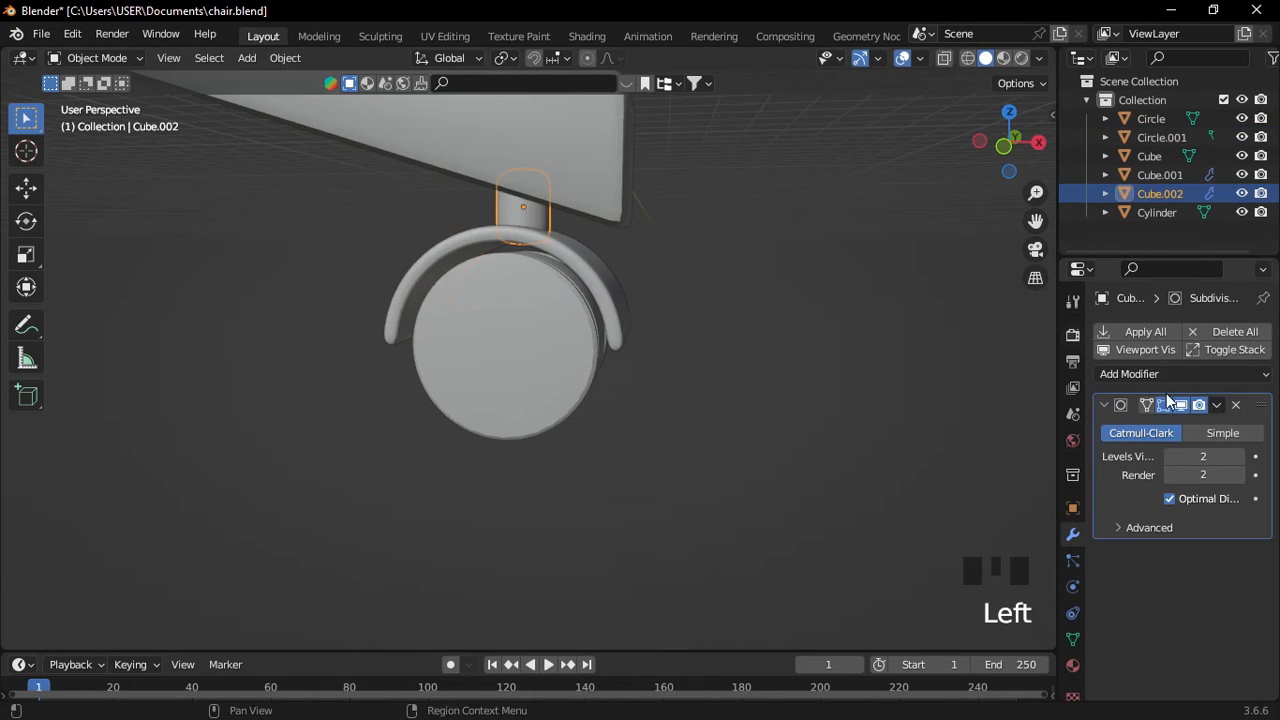
pyautogui.moveTo(1214, 408); pyautogui.dragTo(1183, 423)
pyautogui.moveTo(312, 128); pyautogui.dragTo(500, 230, button='middle')
pyautogui.click(523, 243)
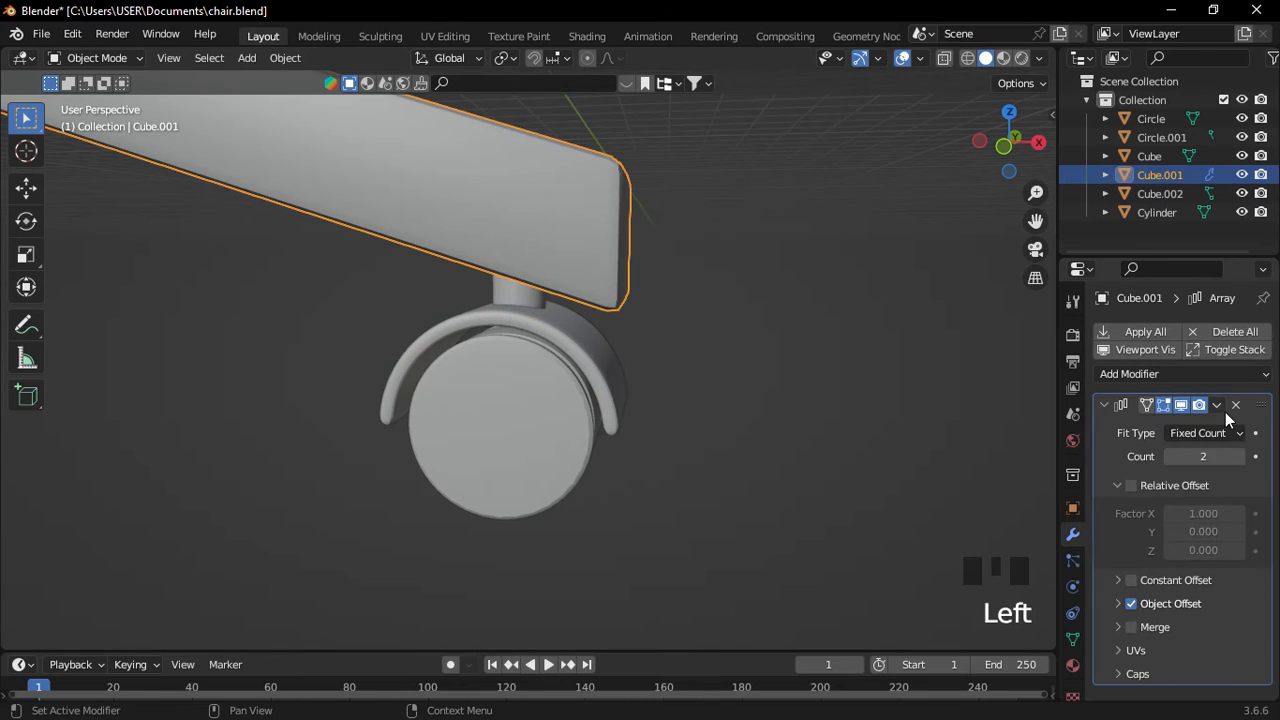
pyautogui.moveTo(1214, 410); pyautogui.dragTo(1183, 423)
# Join the caster fender and wheel into one object with Ctrl+J.
pyautogui.scroll(-3, 663, 333)
pyautogui.moveTo(403, 206); pyautogui.dragTo(628, 474)
pyautogui.click(704, 396)
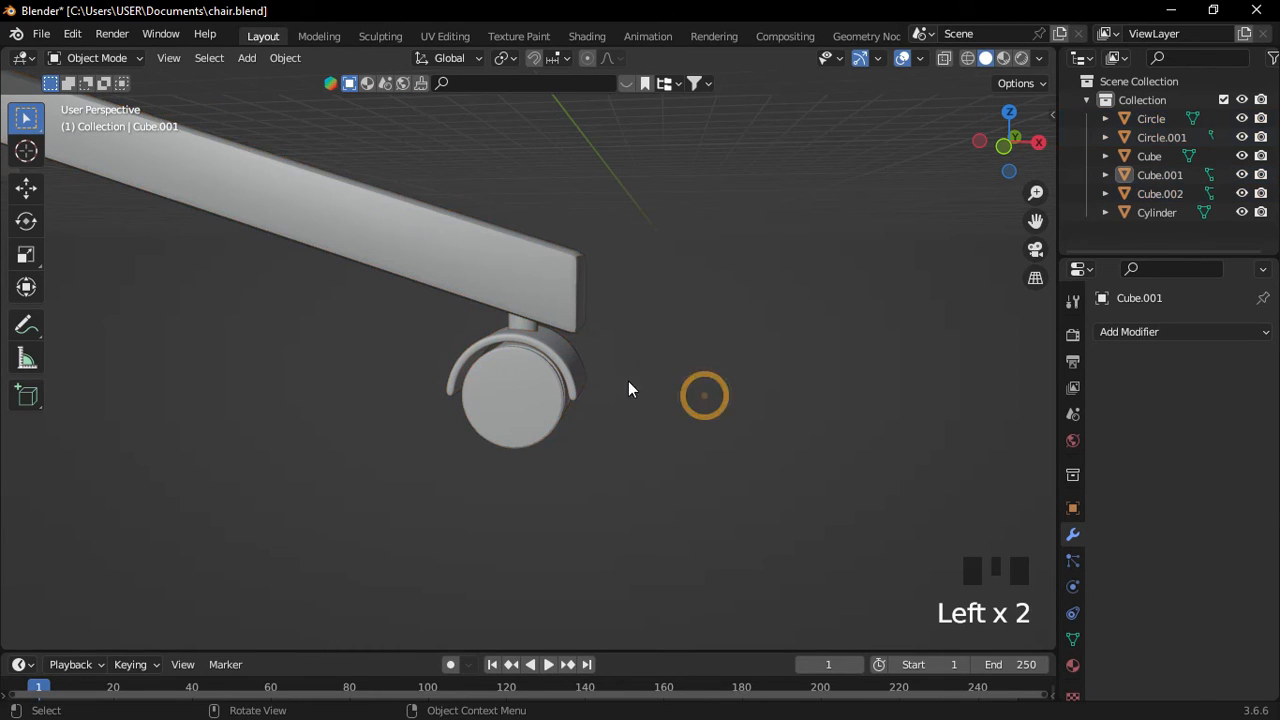
pyautogui.click(547, 392)
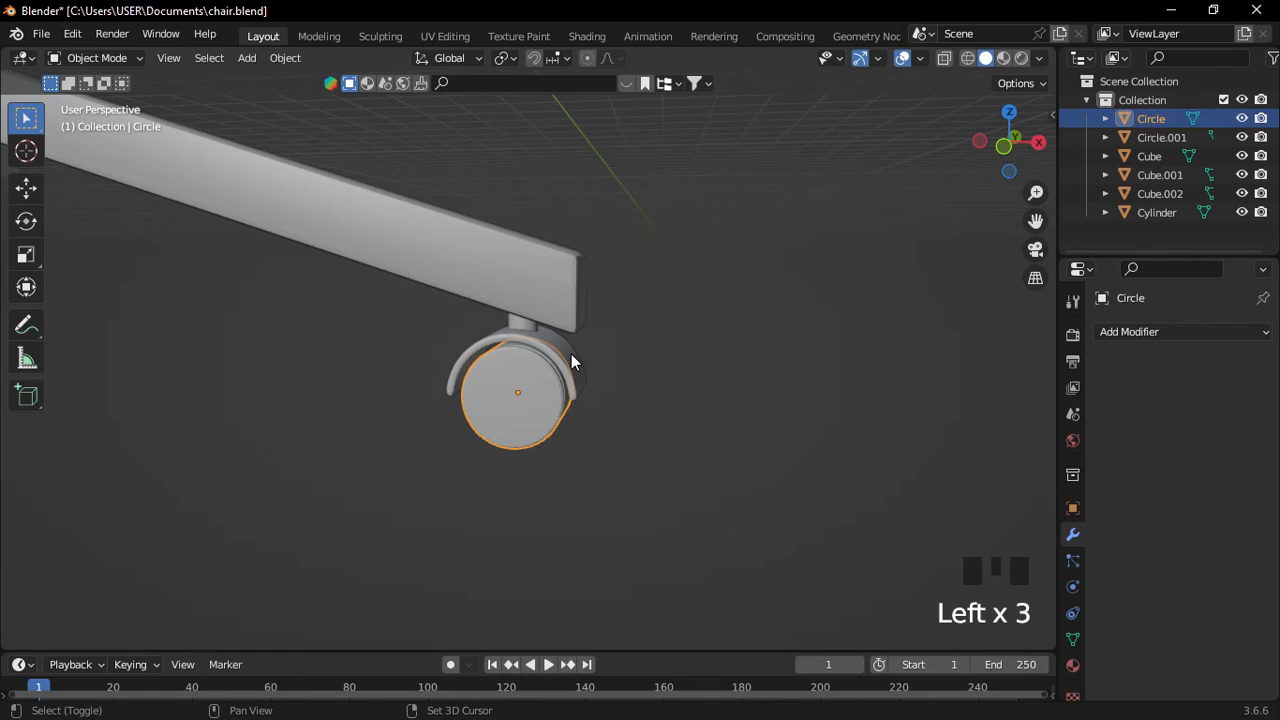
pyautogui.keyDown('shift'); pyautogui.click(571, 354); pyautogui.keyUp('shift')
pyautogui.hotkey('ctrl', 'j')
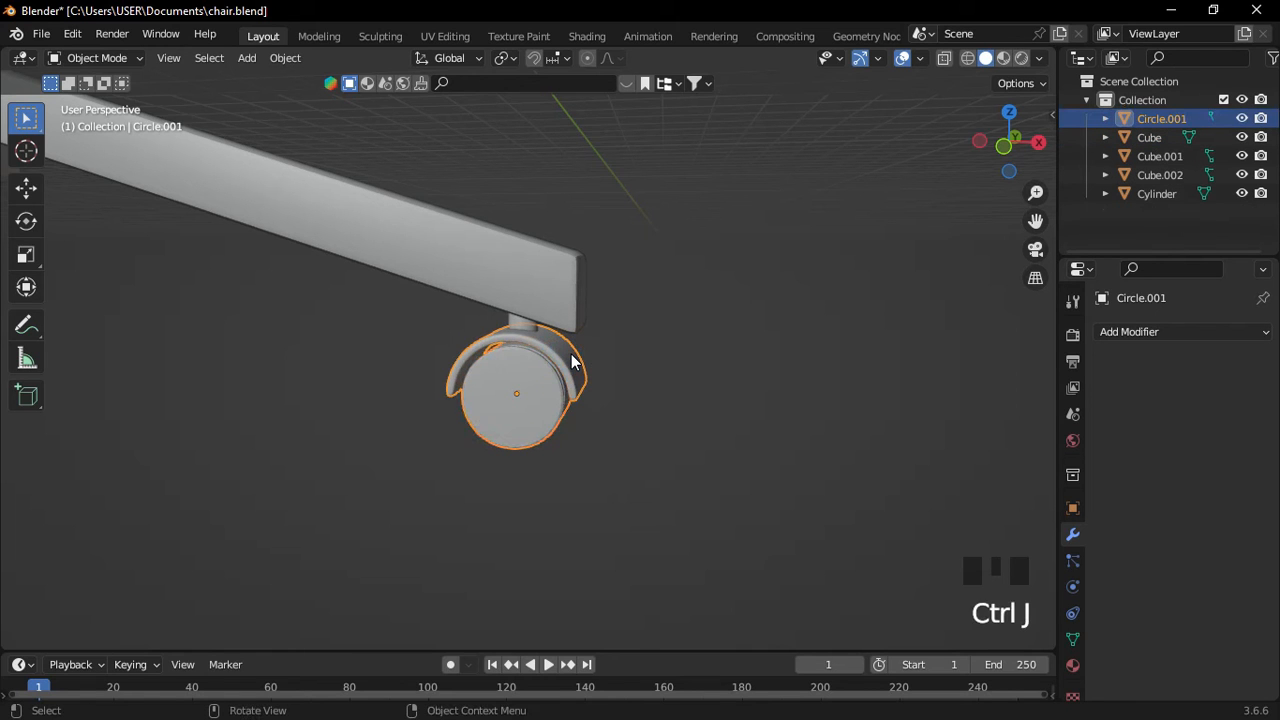
# Join the stem into the wheel, then the whole caster into the arm, Cube.001.
pyautogui.scroll(3, 571, 354)
pyautogui.moveTo(577, 360); pyautogui.dragTo(506, 306, button='middle')
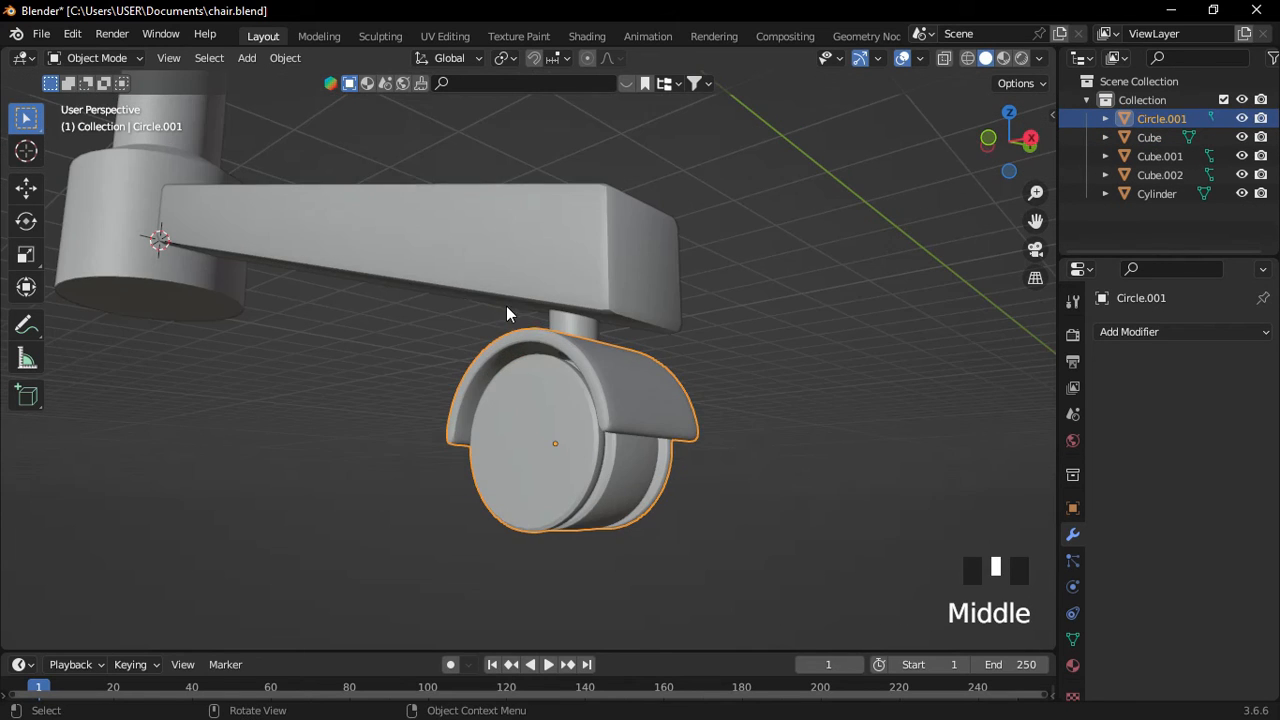
pyautogui.keyDown('shift'); pyautogui.click(561, 326); pyautogui.keyUp('shift')
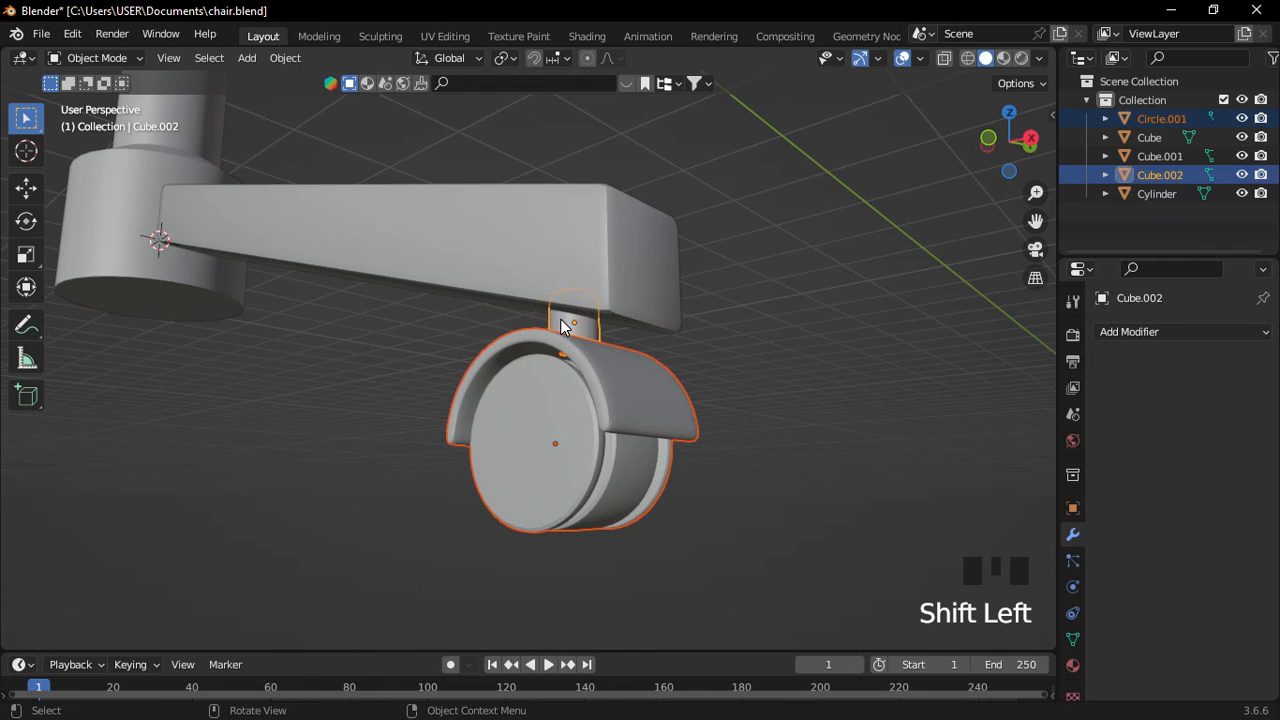
pyautogui.keyDown('shift'); pyautogui.click(568, 383); pyautogui.keyUp('shift')
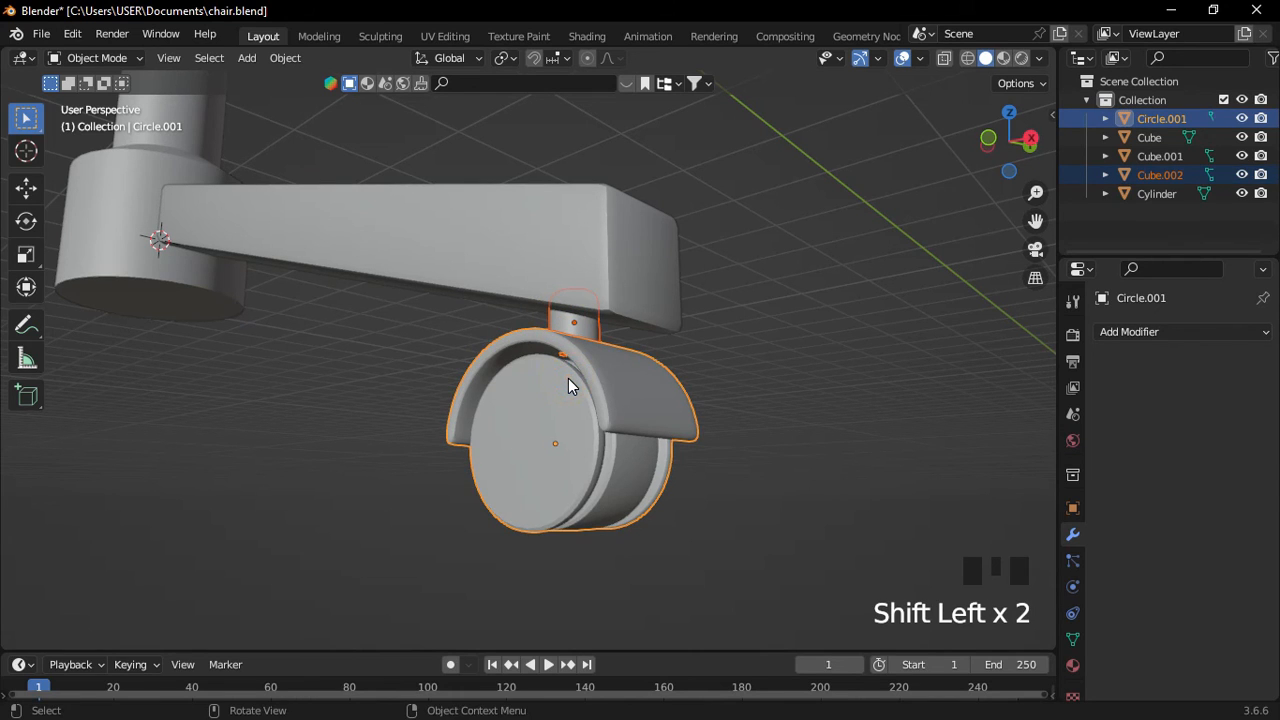
pyautogui.hotkey('ctrl', 'j')
pyautogui.keyDown('shift'); pyautogui.click(544, 244); pyautogui.keyUp('shift')
pyautogui.moveTo(538, 242); pyautogui.dragTo(592, 258, button='middle')
pyautogui.hotkey('ctrl', 'j')
pyautogui.scroll(-6, 363, 368)
pyautogui.keyDown('shift'); pyautogui.moveTo(363, 368); pyautogui.dragTo(383, 347, button='middle'); pyautogui.keyUp('shift')
pyautogui.click(723, 307)
# Add an Array modifier to the leg: Count 5, Relative Offset off, Object Offset on.
pyautogui.scroll(-3, 452, 365)
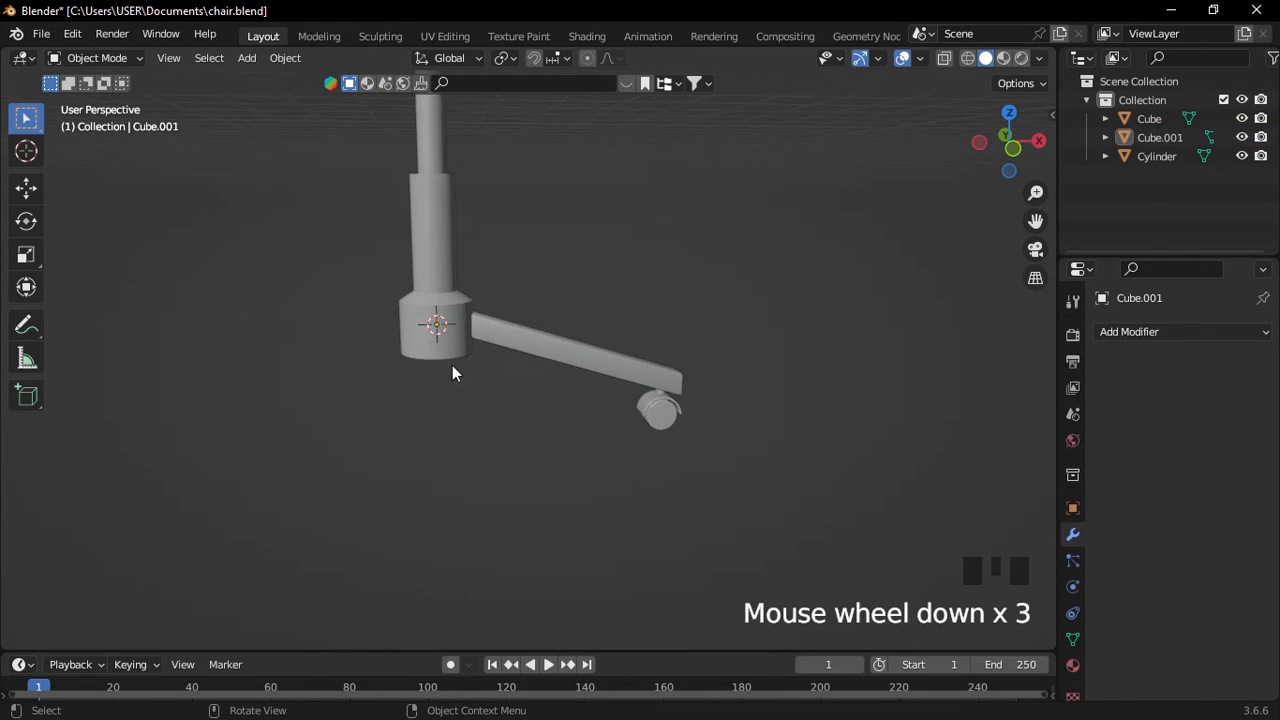
pyautogui.click(543, 349)
pyautogui.click(1128, 331)
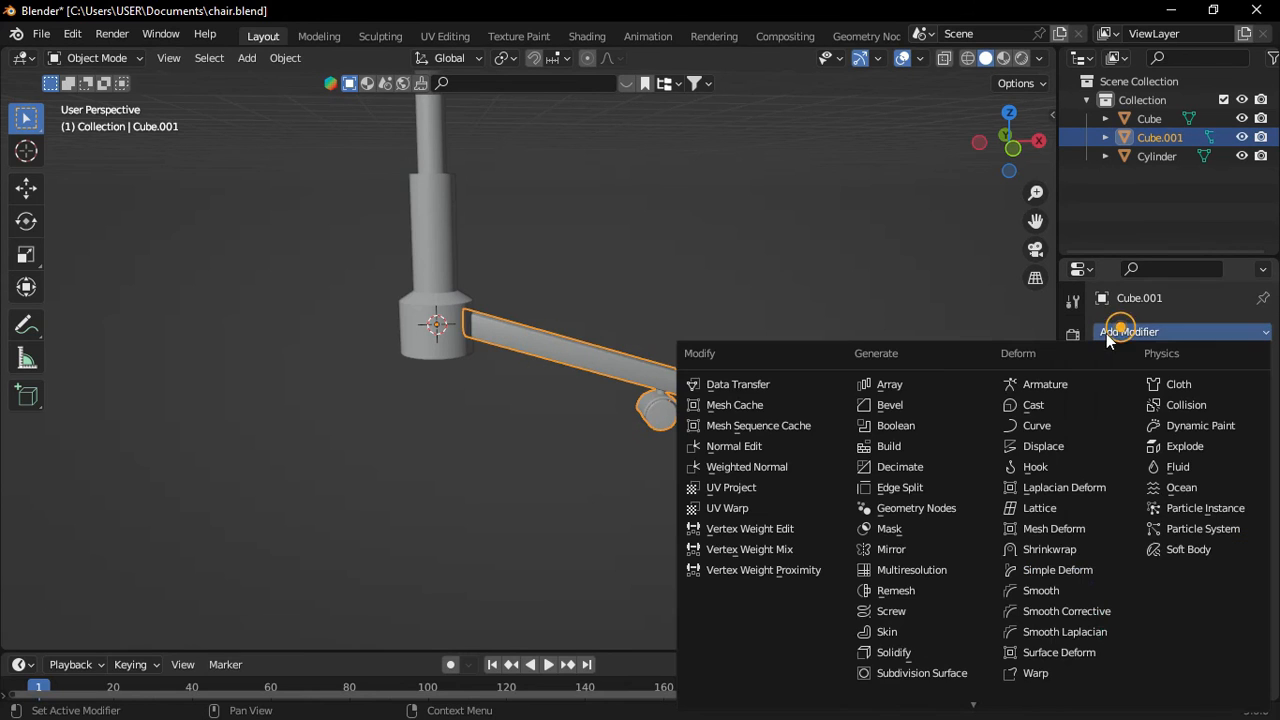
pyautogui.click(949, 379)
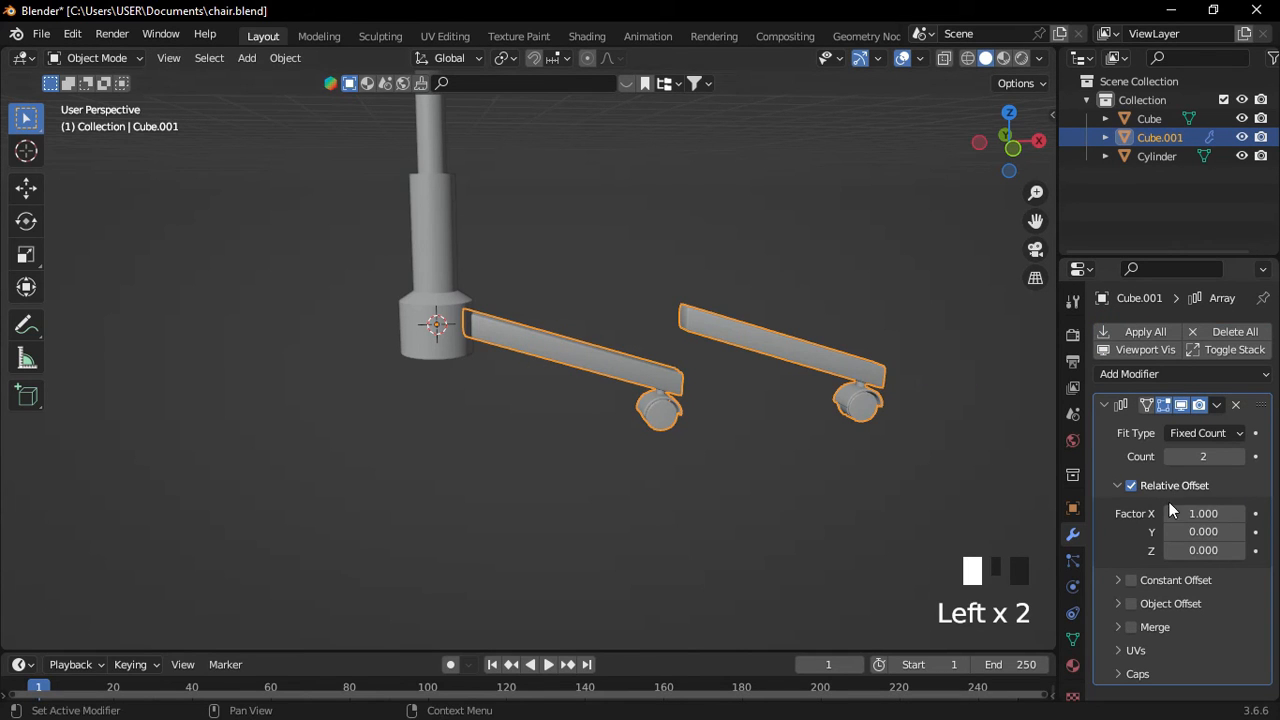
pyautogui.keyDown('shift'); pyautogui.moveTo(897, 500); pyautogui.dragTo(886, 500, button='middle'); pyautogui.keyUp('shift')
pyautogui.click(1213, 457)
pyautogui.write('5')
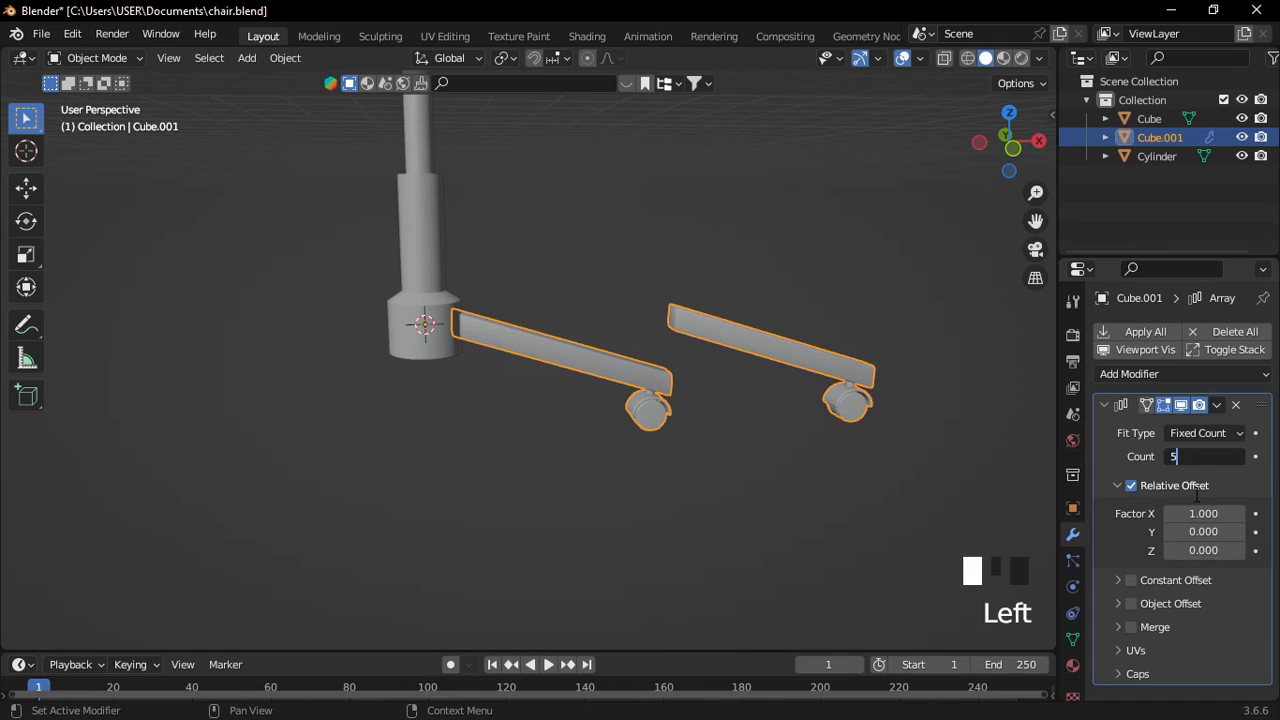
pyautogui.press('Return')
pyautogui.click(1132, 486)
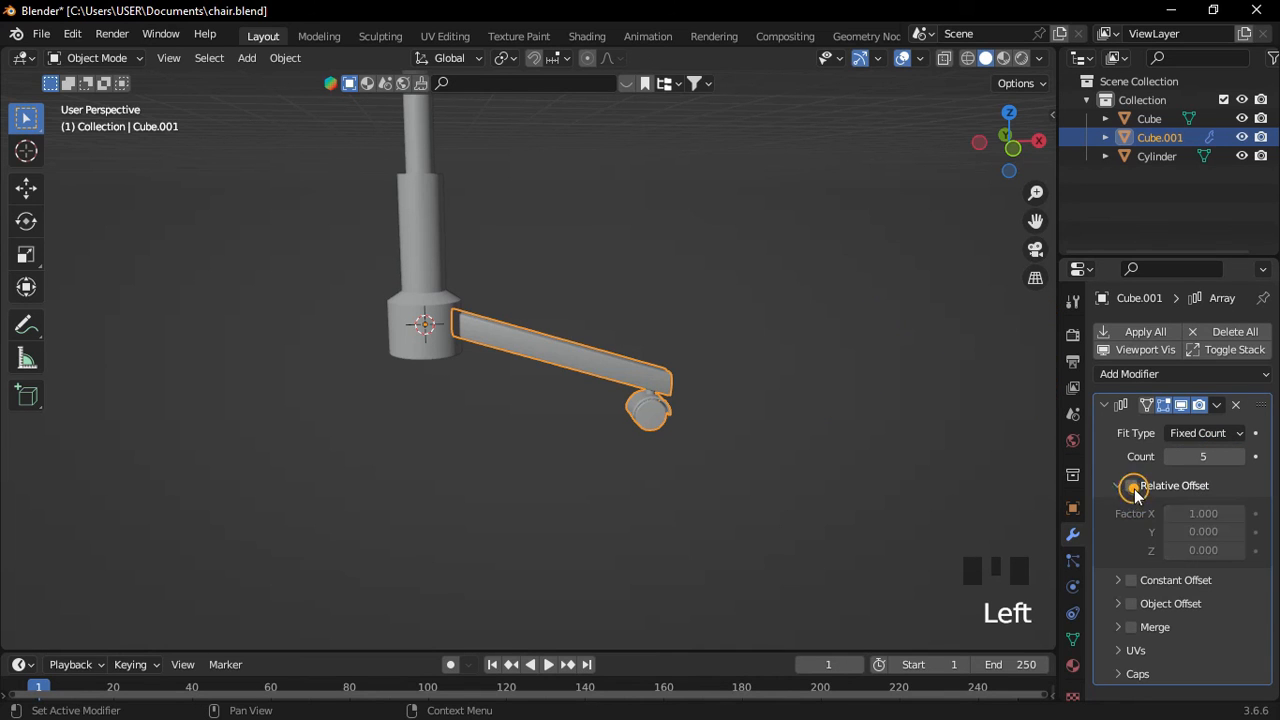
pyautogui.click(1119, 603)
# Add a Plain Axes empty at the centre of the chair base.
pyautogui.scroll(-3, 559, 313)
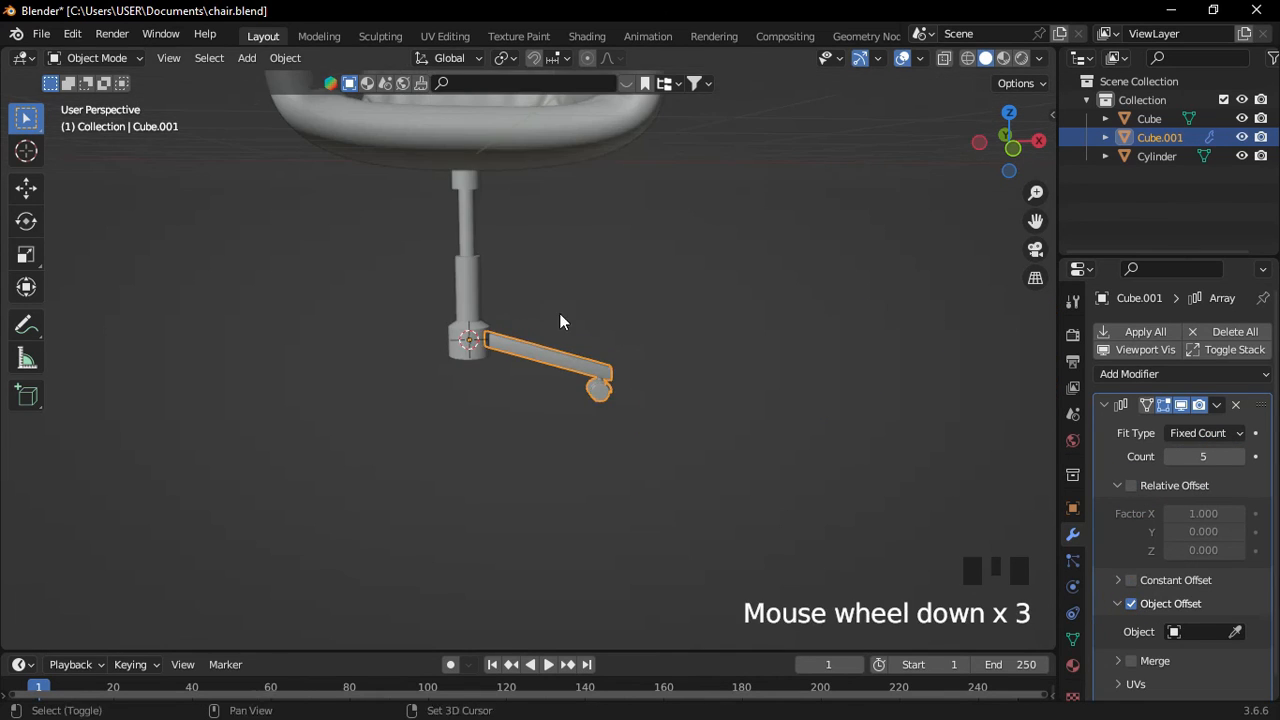
pyautogui.keyDown('shift'); pyautogui.moveTo(559, 313); pyautogui.dragTo(569, 368, button='middle'); pyautogui.keyUp('shift')
pyautogui.hotkey('shift', 'a')
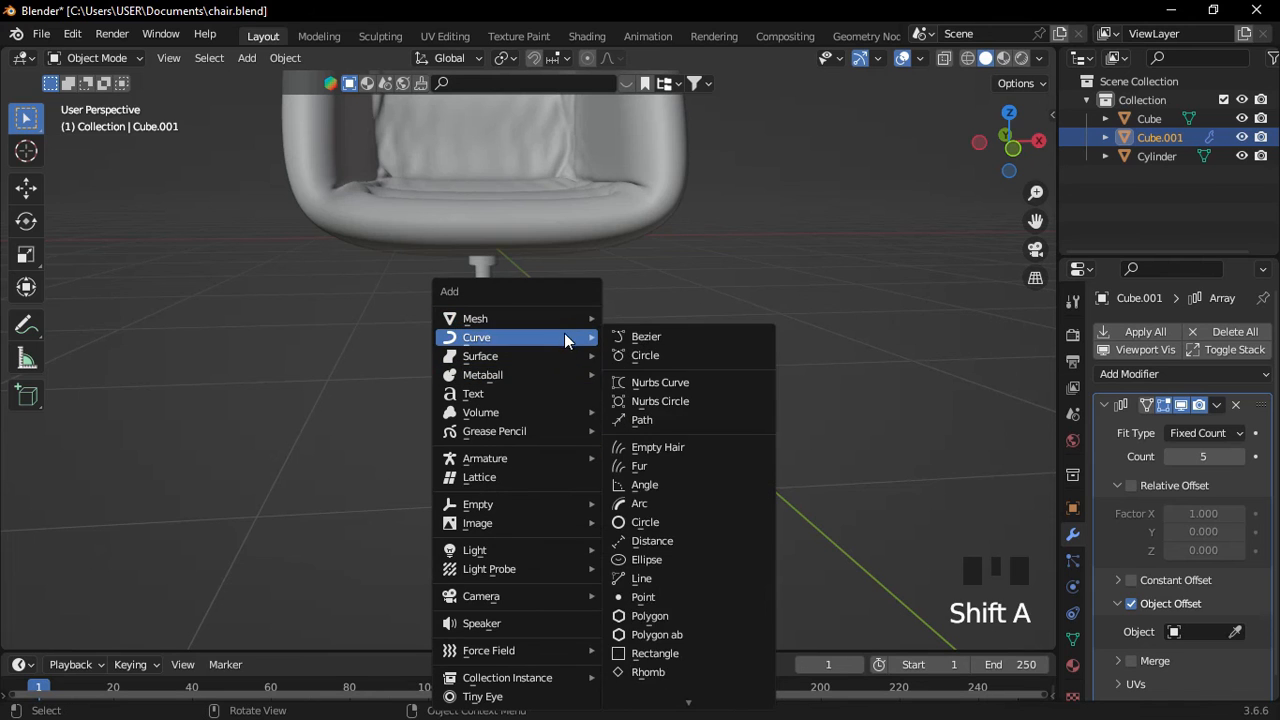
pyautogui.moveTo(480, 504)
pyautogui.click(650, 504)
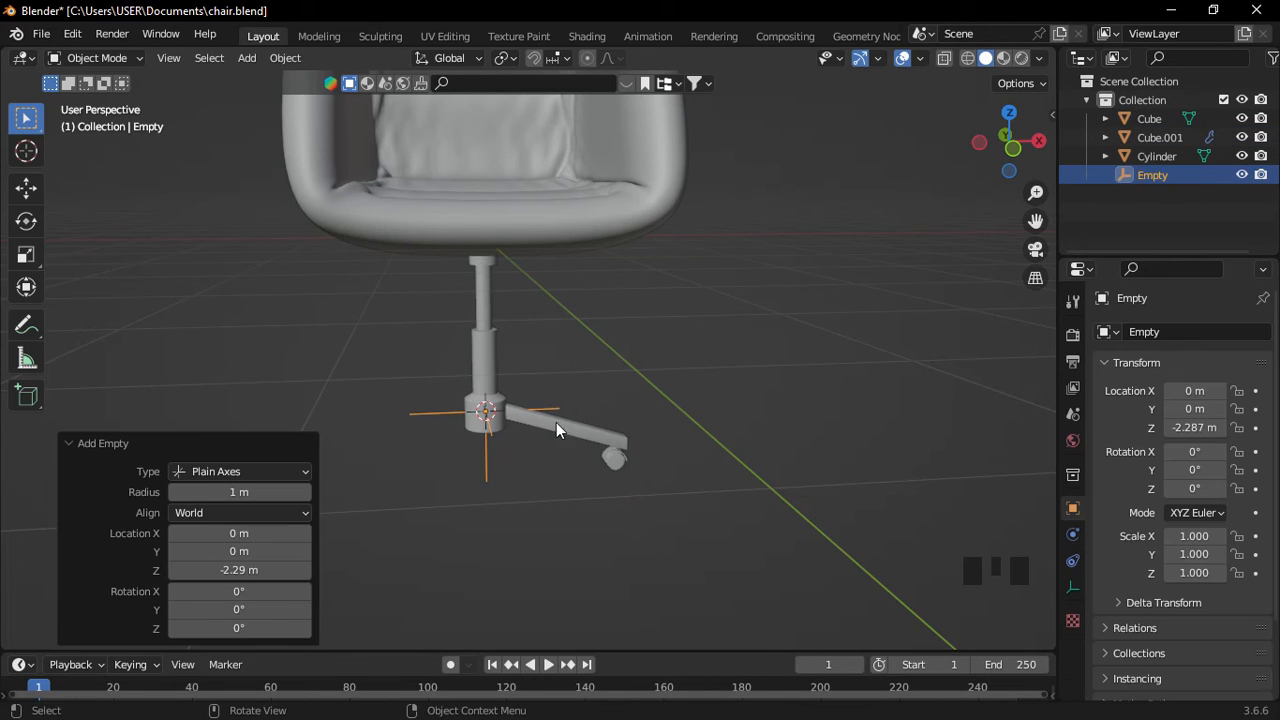
# Set the leg array's offset object to the new Empty.
pyautogui.click(612, 431)
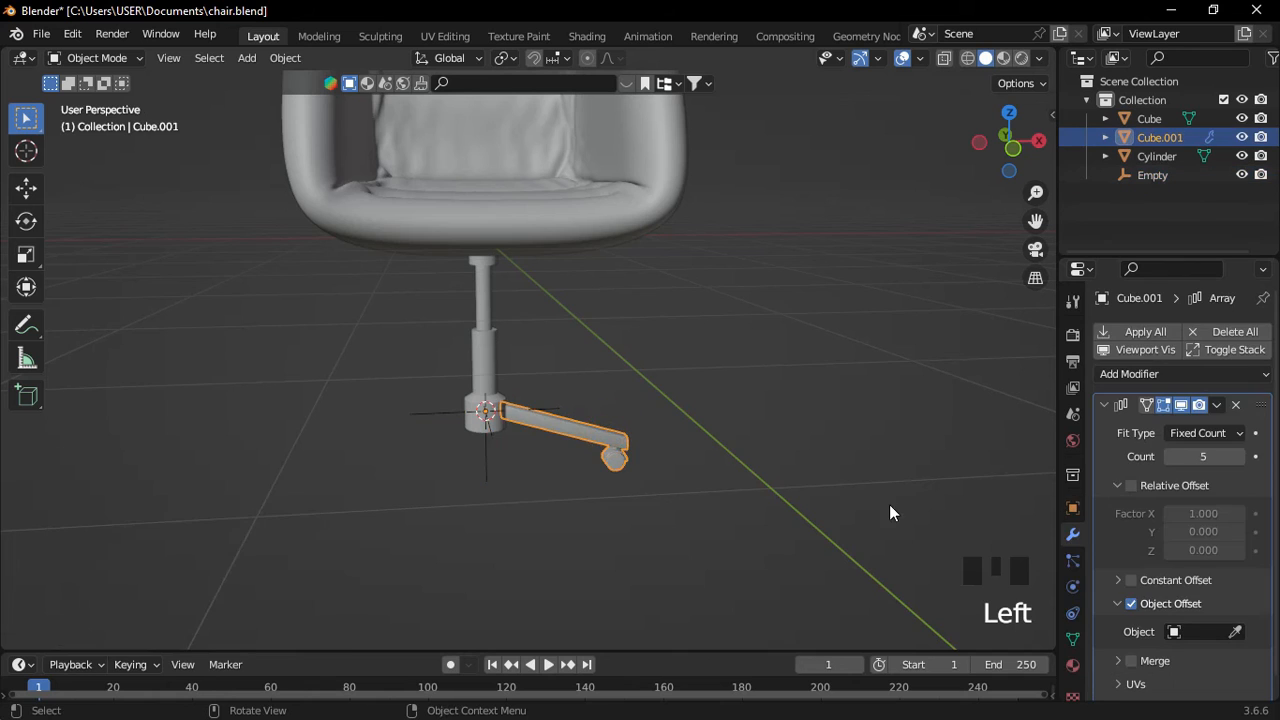
pyautogui.scroll(2, 1000, 560)
pyautogui.click(1205, 631)
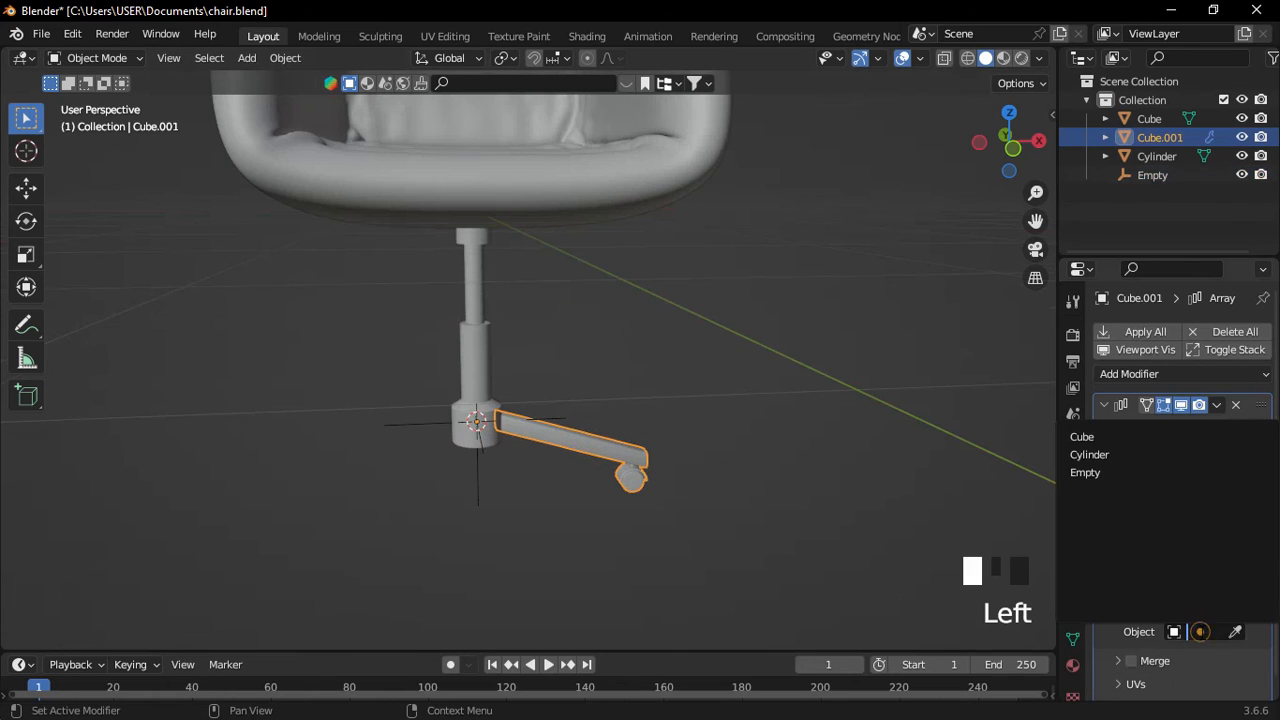
pyautogui.click(1102, 473)
pyautogui.scroll(2, 632, 474)
pyautogui.keyDown('shift'); pyautogui.moveTo(632, 474); pyautogui.dragTo(614, 404, button='middle'); pyautogui.keyUp('shift')
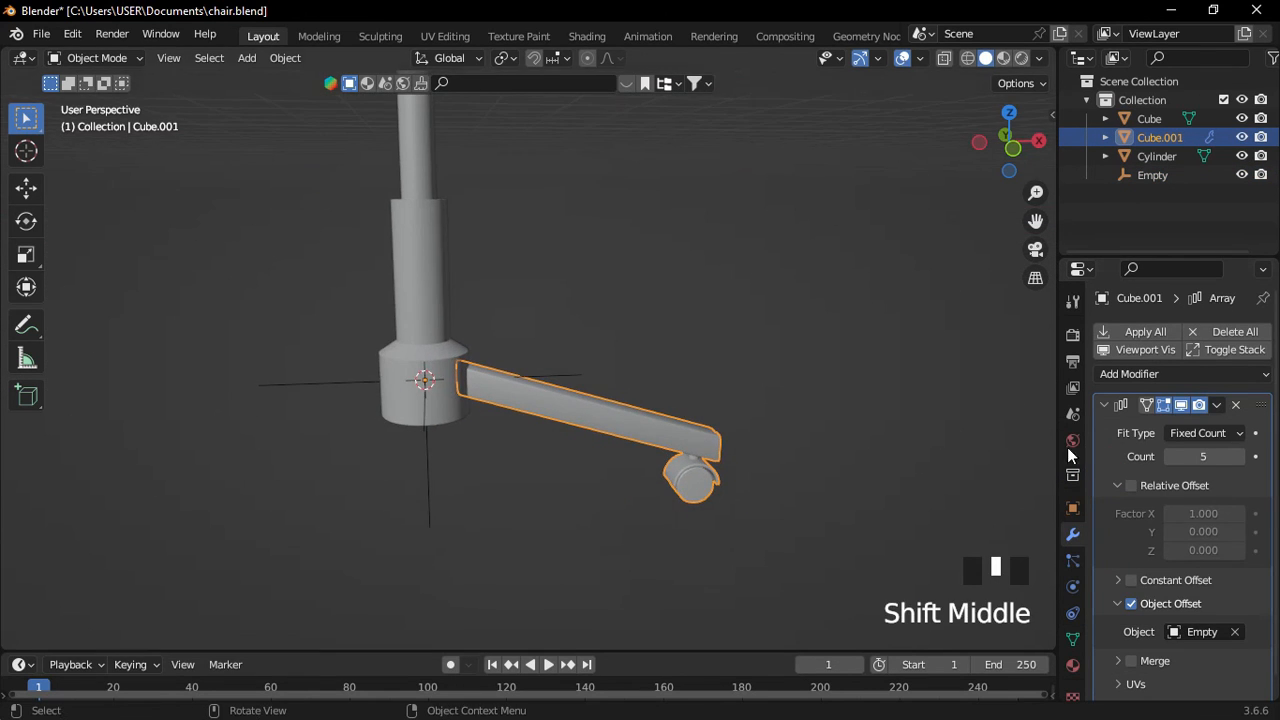
pyautogui.scroll(-3, 519, 418)
pyautogui.moveTo(519, 418); pyautogui.dragTo(466, 424, button='middle')
# Rotate the Empty about Z by about 74.5° so the five legs fan out.
pyautogui.click(466, 424)
pyautogui.scroll(-1, 492, 439)
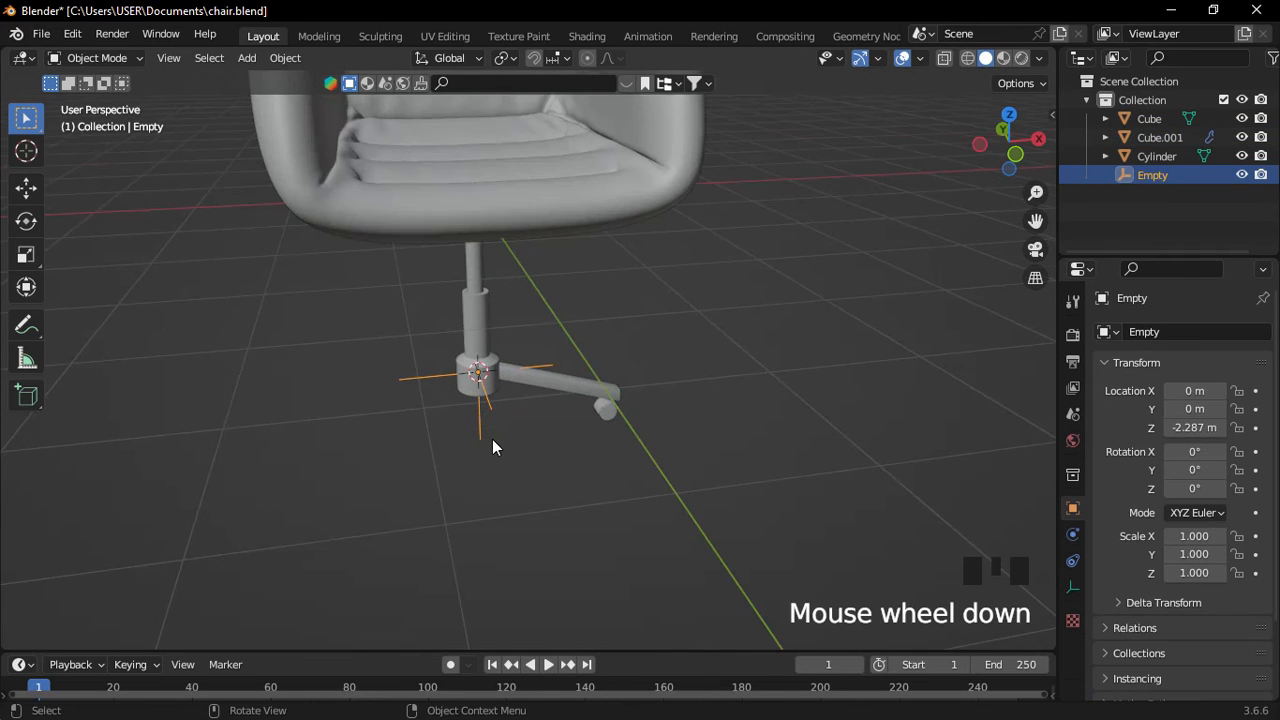
pyautogui.press('r')
pyautogui.press('z')
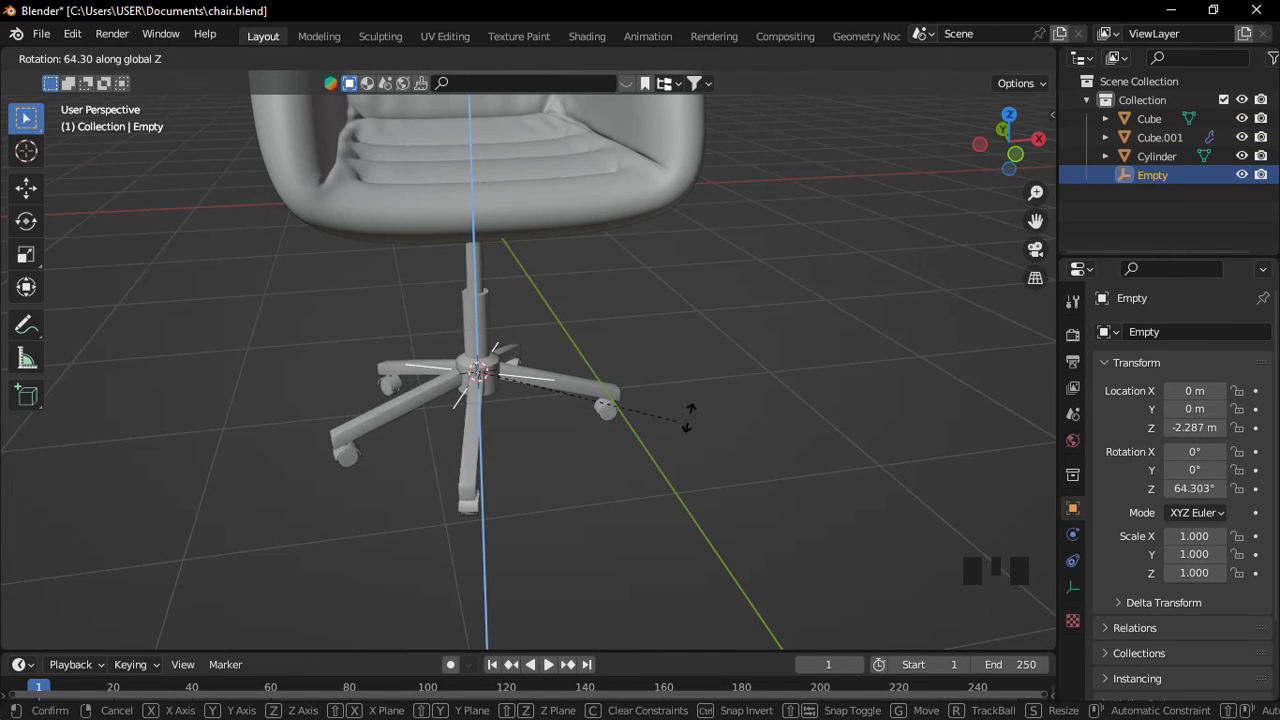
pyautogui.click(694, 389)
pyautogui.moveTo(694, 389); pyautogui.dragTo(728, 390, button='middle')
pyautogui.scroll(-3, 649, 390)
pyautogui.scroll(2, 649, 390)
# Hide the Empty in the outliner and check the leg's array result.
pyautogui.click(1241, 172)
pyautogui.click(650, 410)
pyautogui.scroll(-4, 650, 410)
pyautogui.click(740, 400)
pyautogui.moveTo(728, 390); pyautogui.dragTo(706, 378, button='middle')
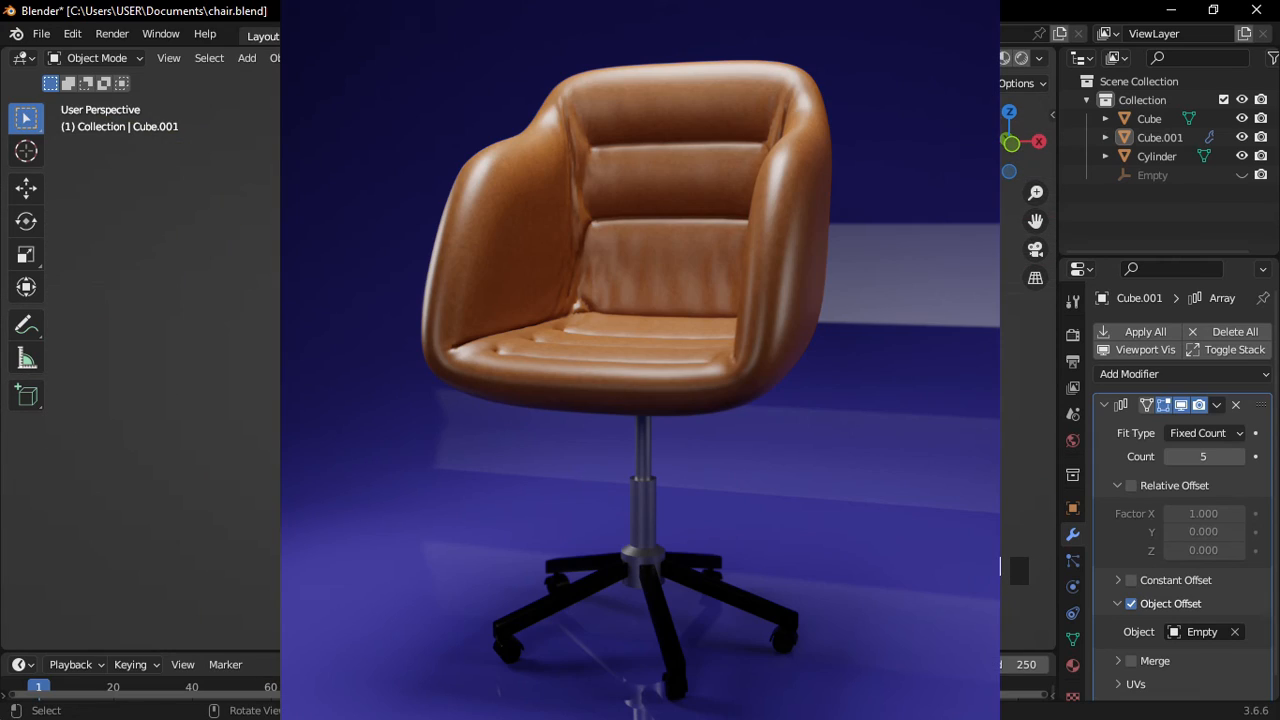